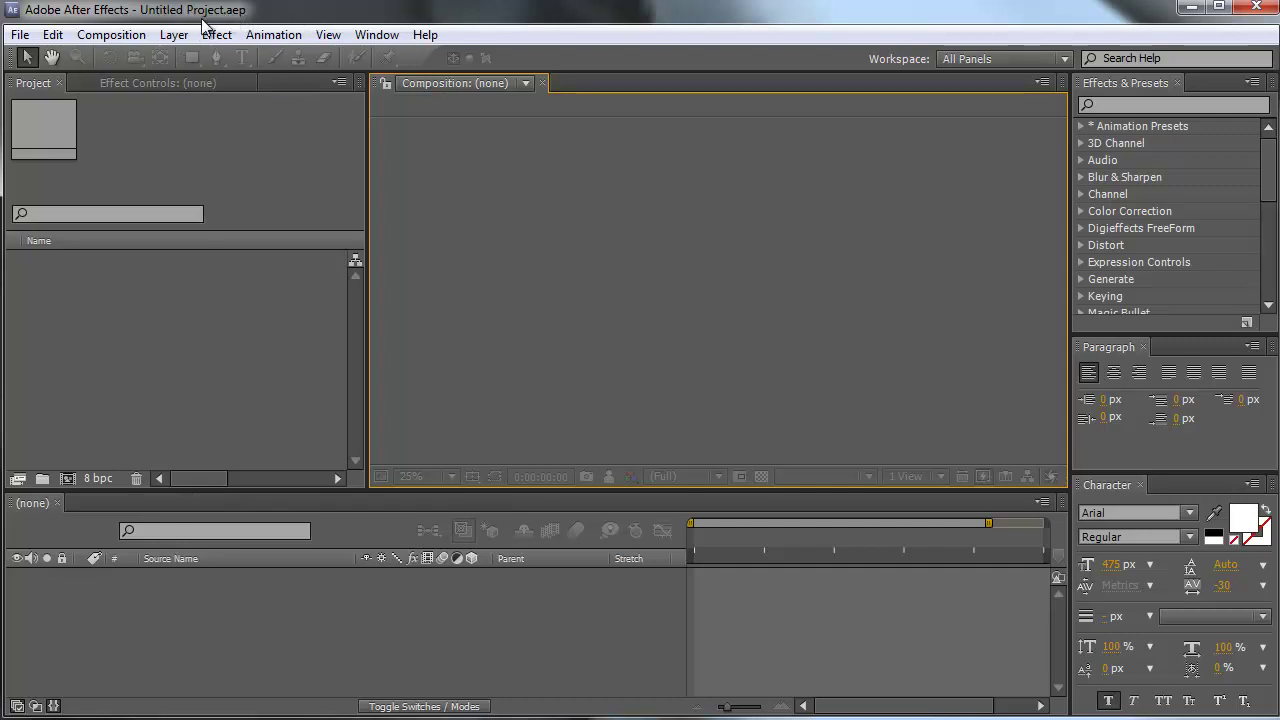
Create a new composition with the HDV/HDTV 720 29.97 preset and a five-second duration
left_click(112, 35)
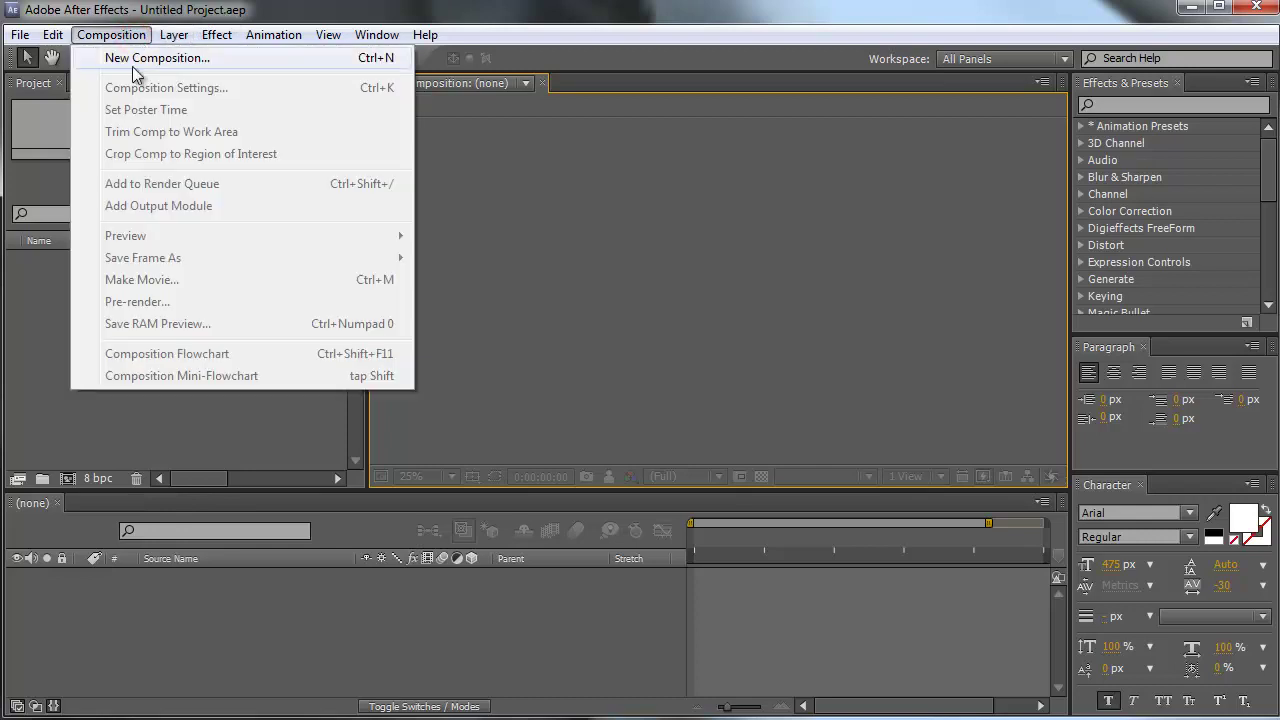
left_click(132, 62)
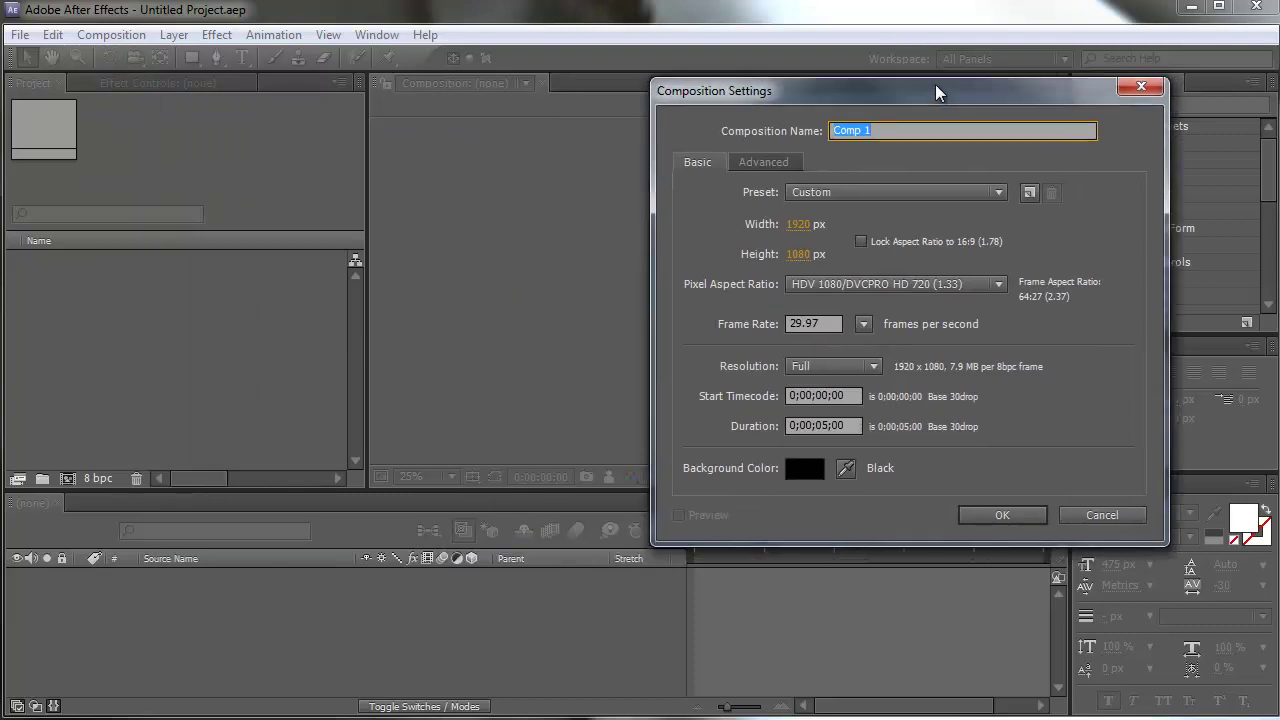
left_click_drag(935, 84, 663, 145)
left_click(611, 252)
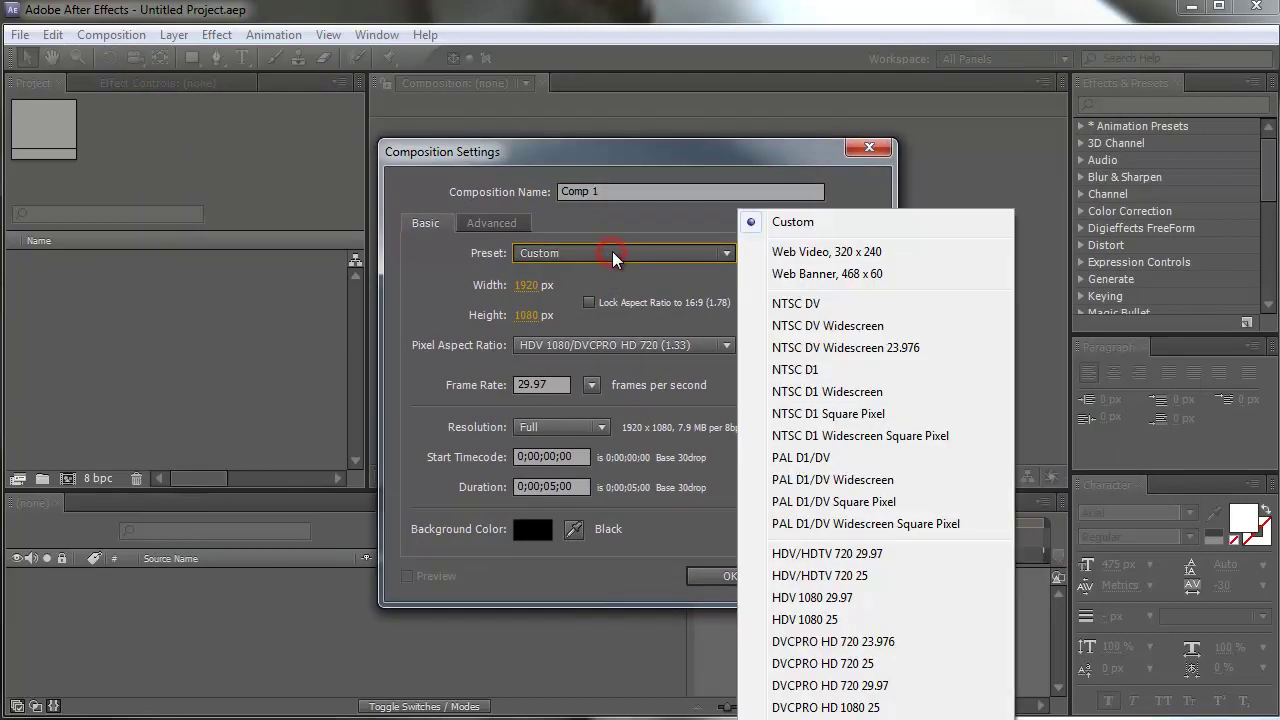
left_click(845, 562)
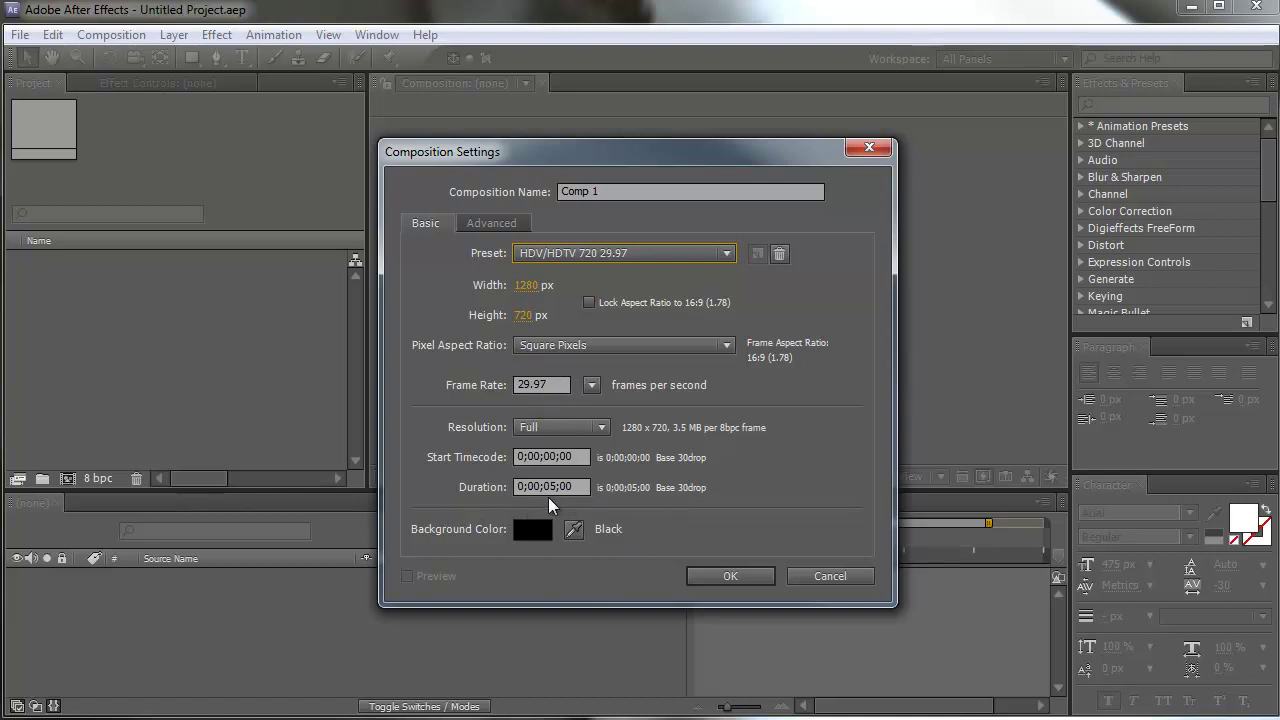
left_click(766, 579)
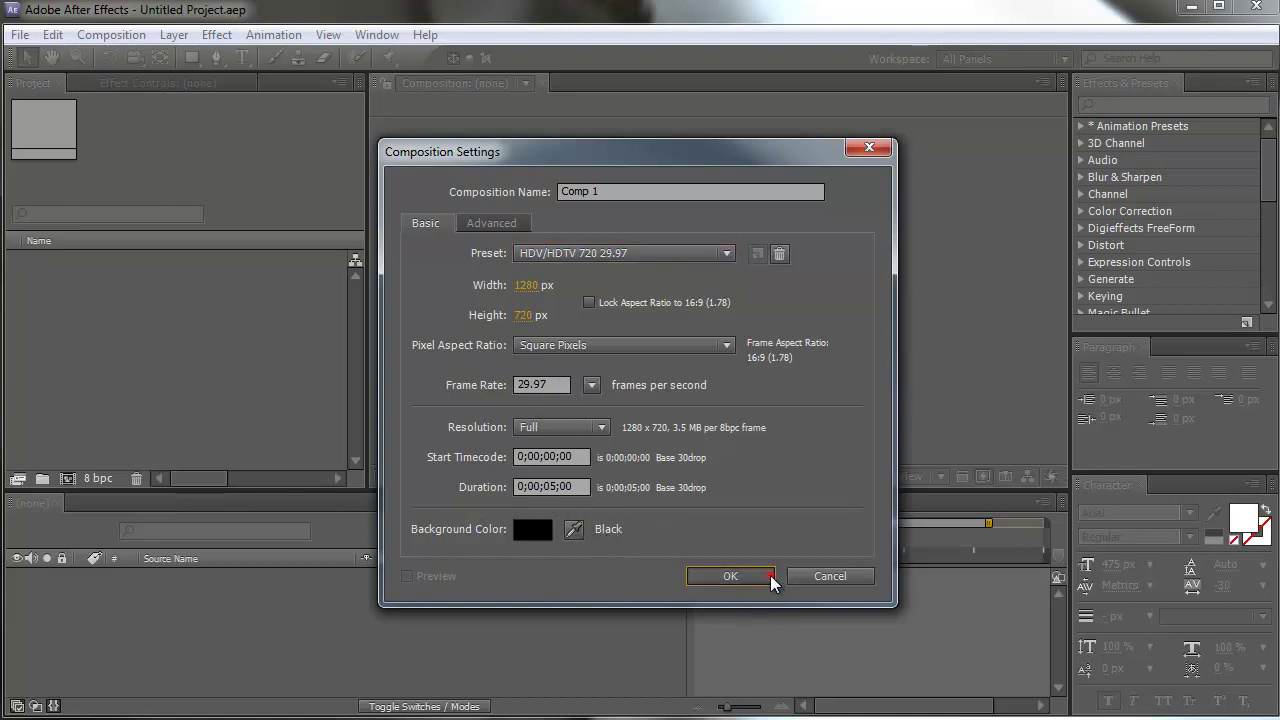
Add a 1280 x 720 px solid layer in the gray-orange colour 877262
key("comma")
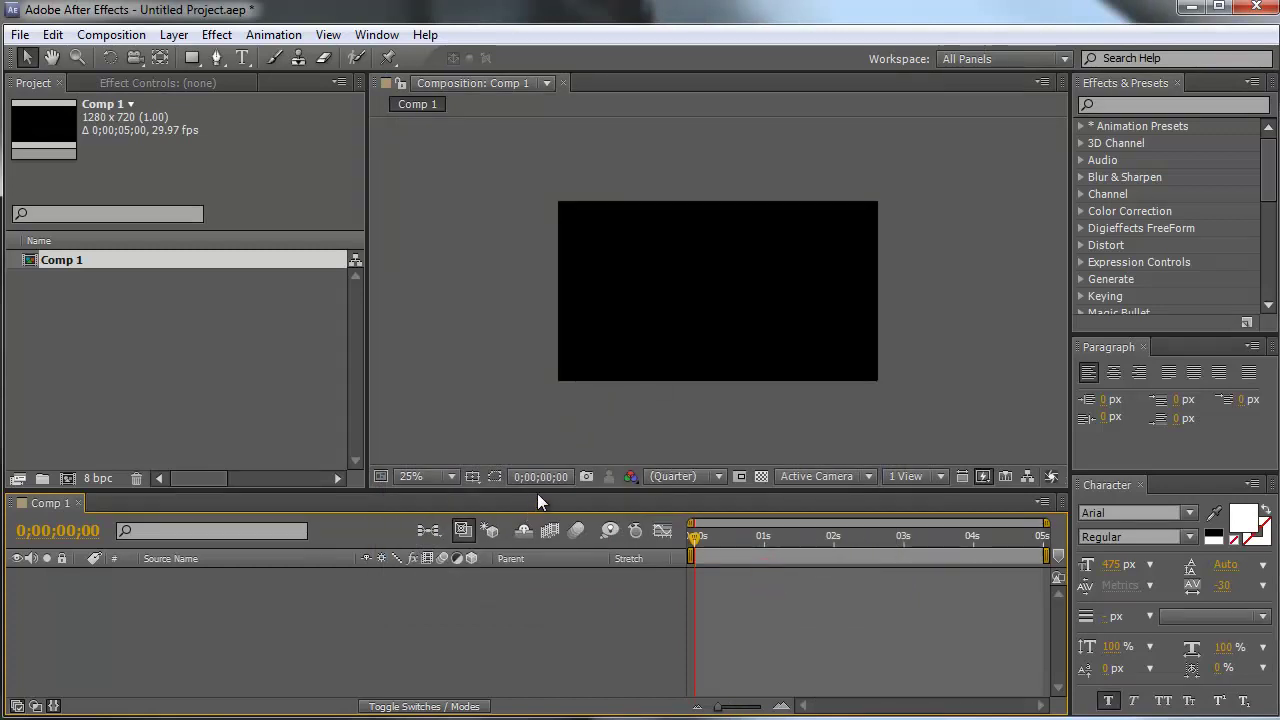
left_click_drag(544, 492, 552, 421)
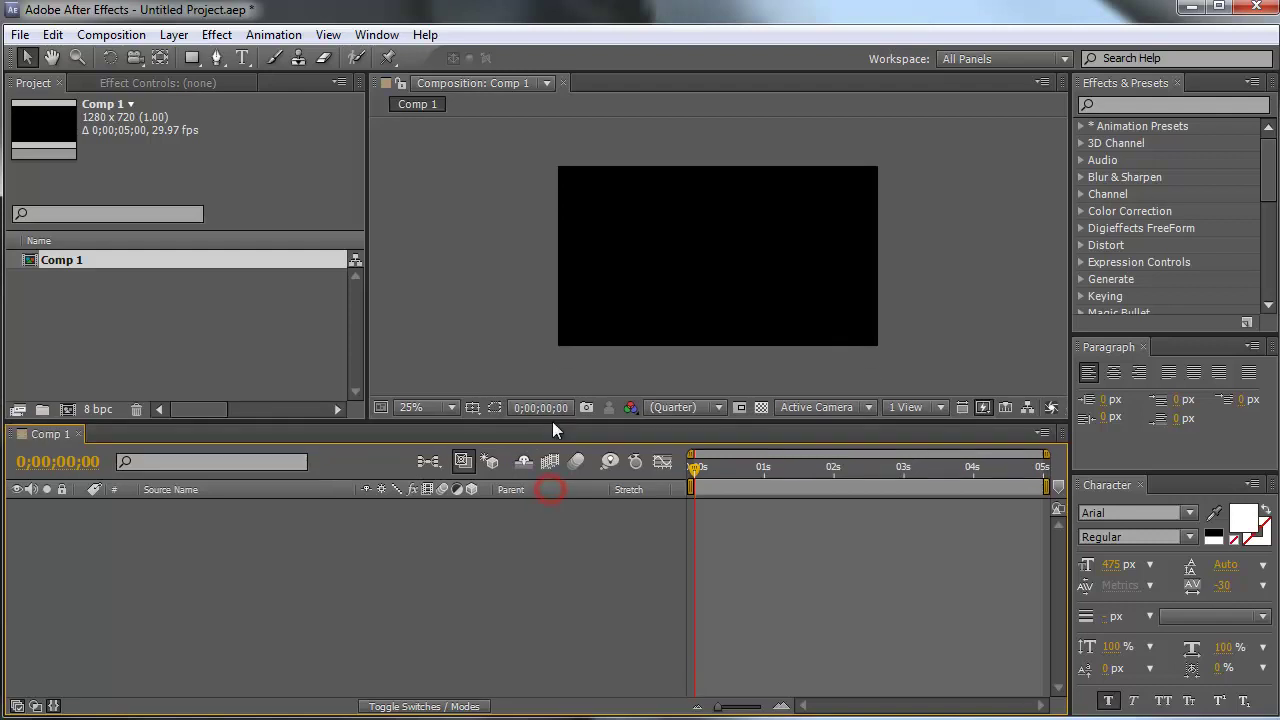
right_click(452, 556)
mouse_move(493, 564)
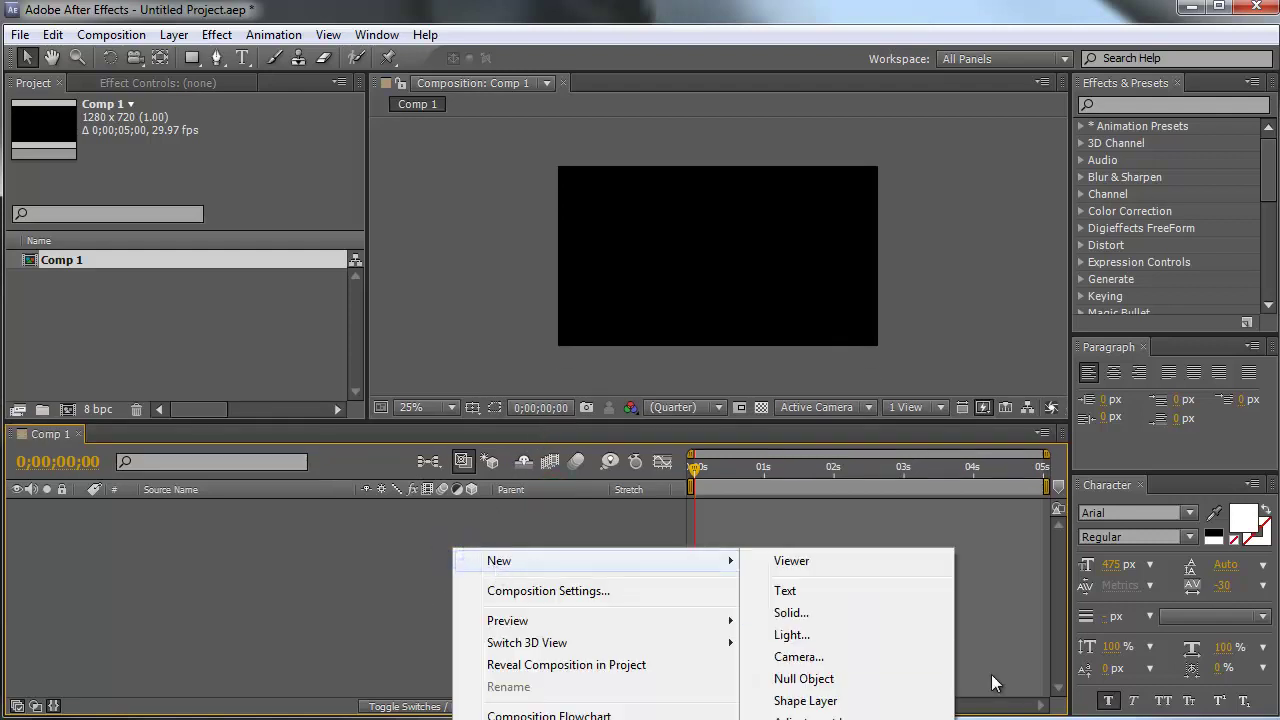
left_click(809, 614)
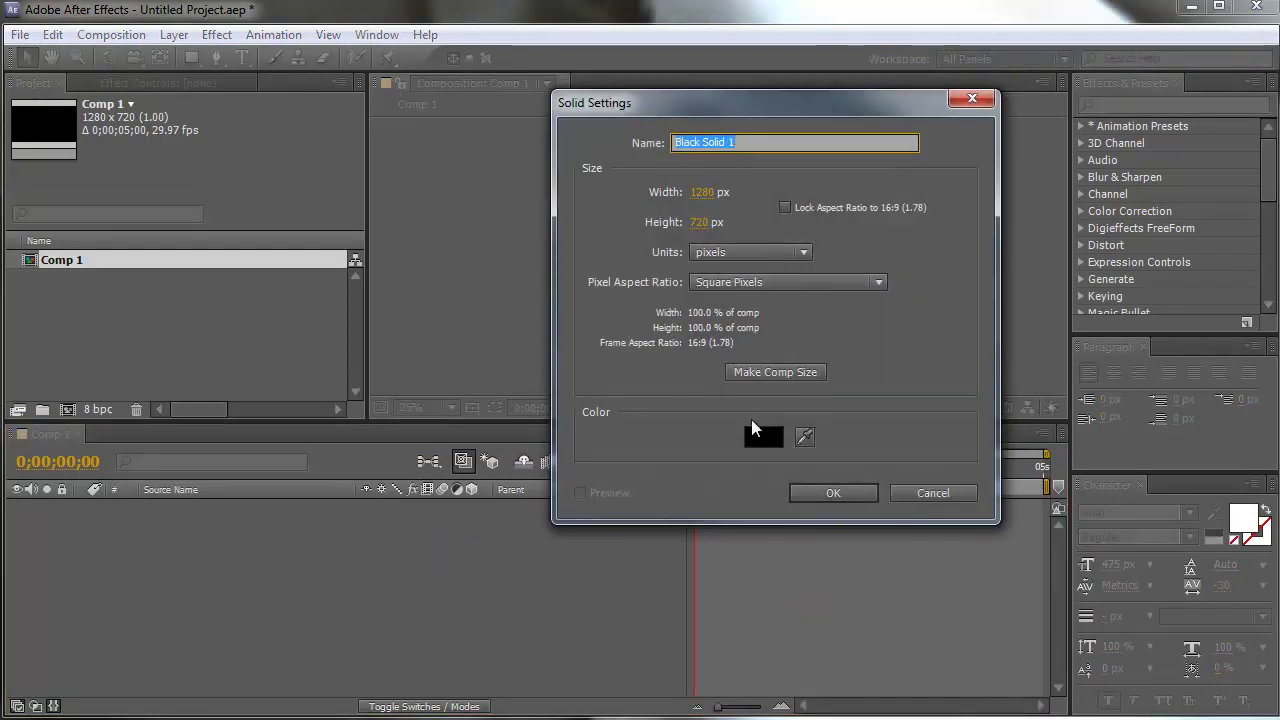
left_click(757, 438)
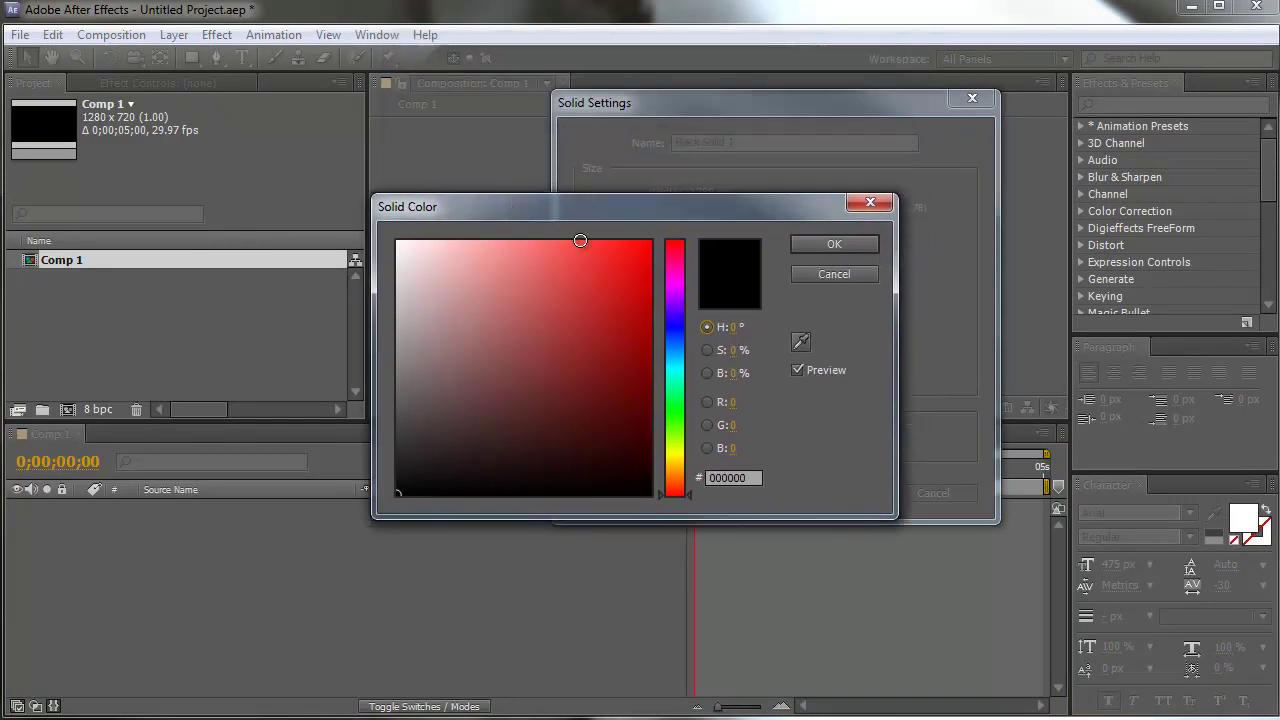
left_click_drag(674, 458, 668, 478)
mouse_move(503, 434)
left_mouse_down()
mouse_move(512, 384)
mouse_move(534, 386)
mouse_move(514, 369)
mouse_move(520, 357)
mouse_move(467, 360)
left_mouse_up()
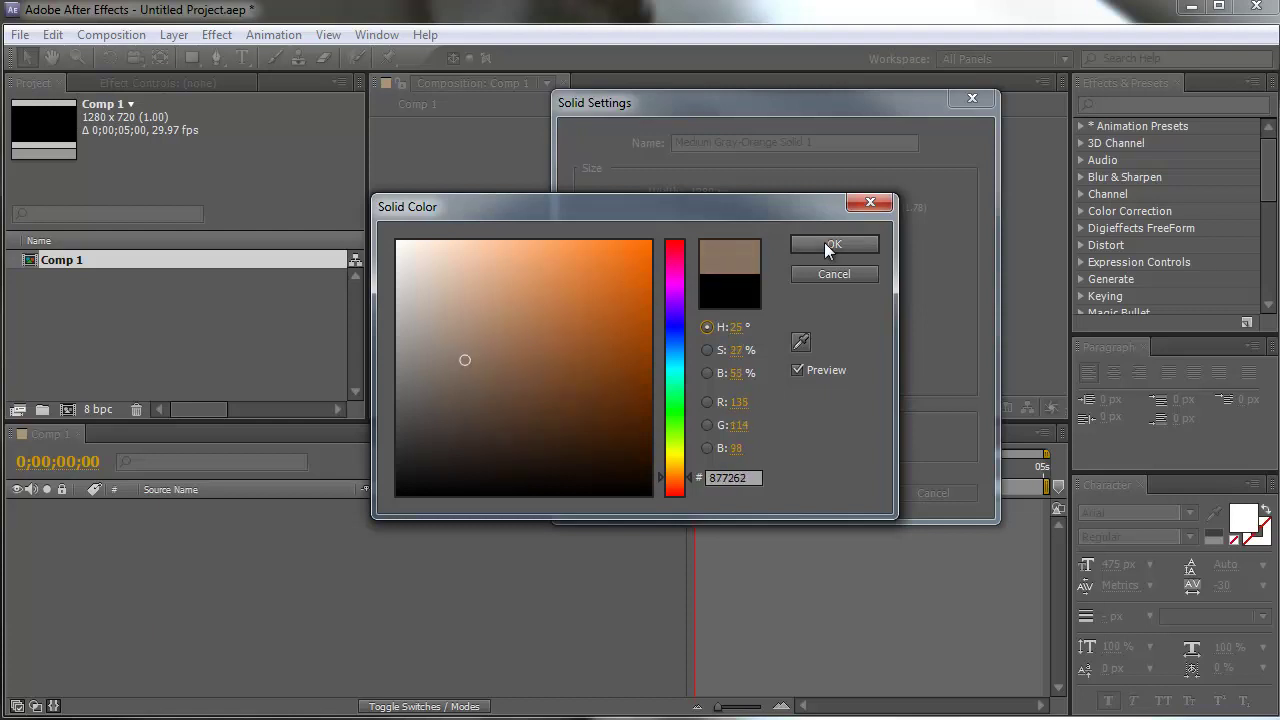
left_click(833, 244)
left_click(838, 493)
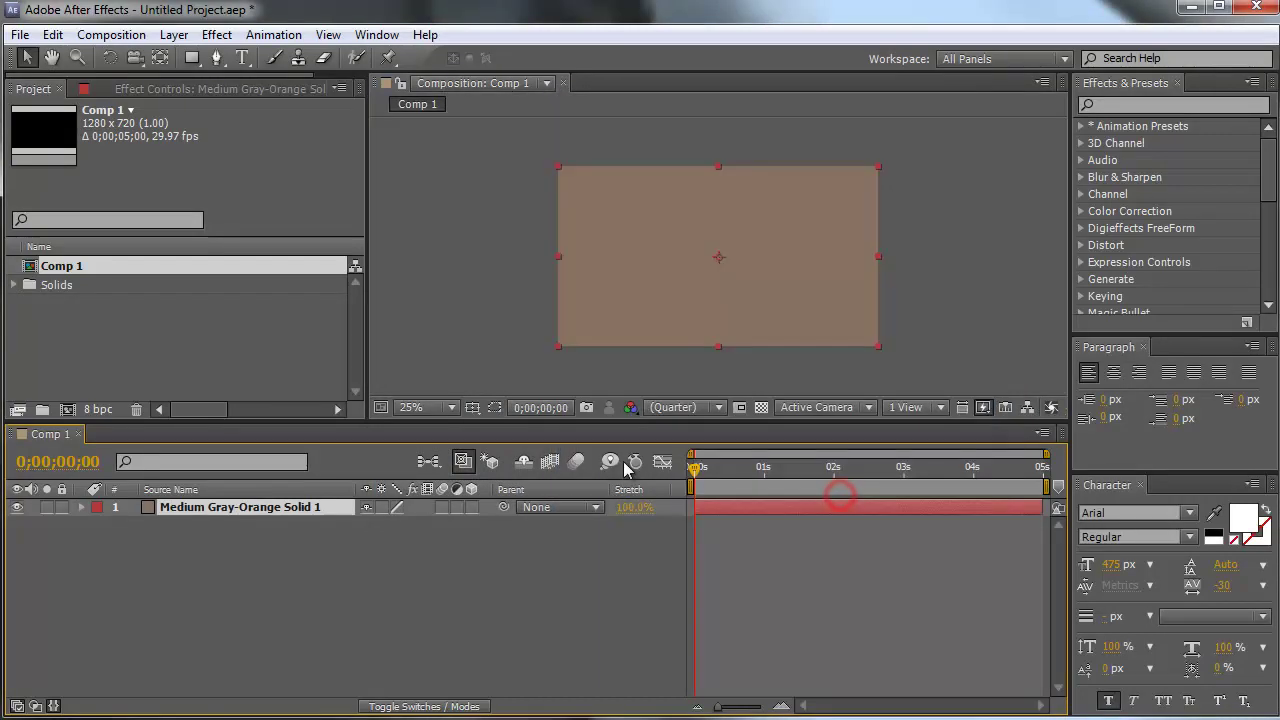
Add an adjustment layer above the solid and apply the Curves colour correction effect to it
right_click(370, 553)
mouse_move(445, 566)
left_click(757, 714)
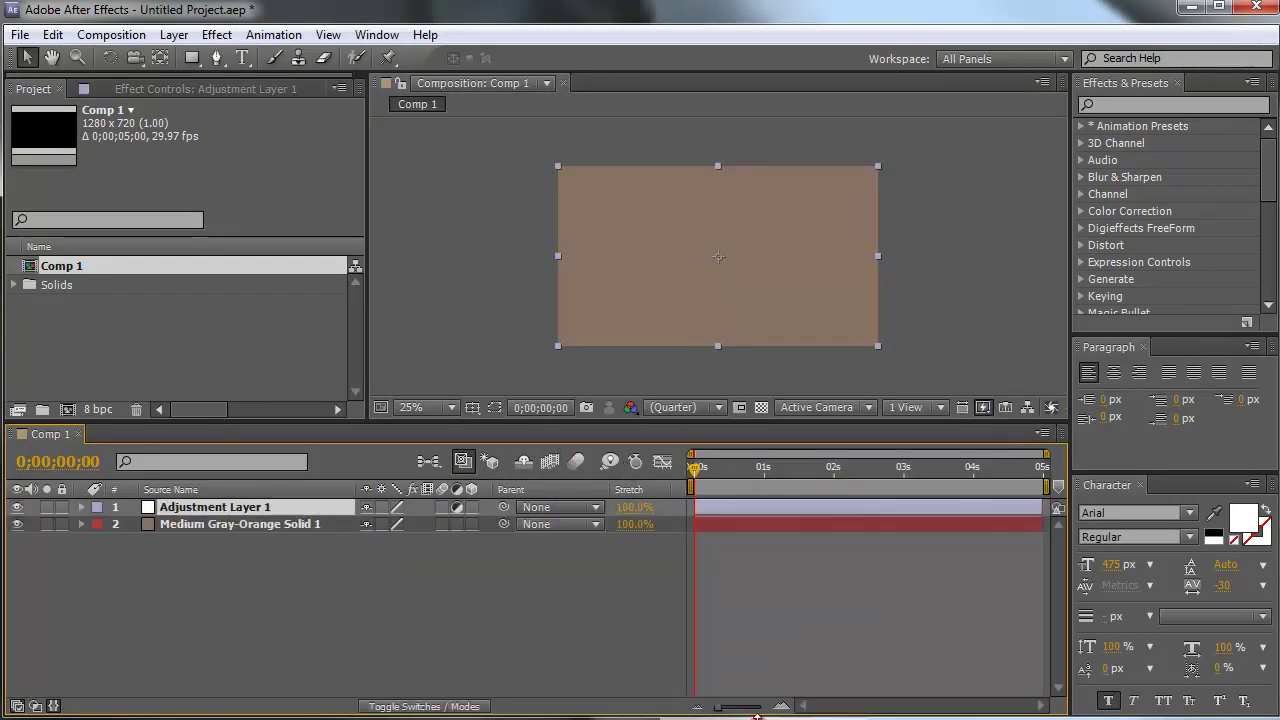
right_click(248, 507)
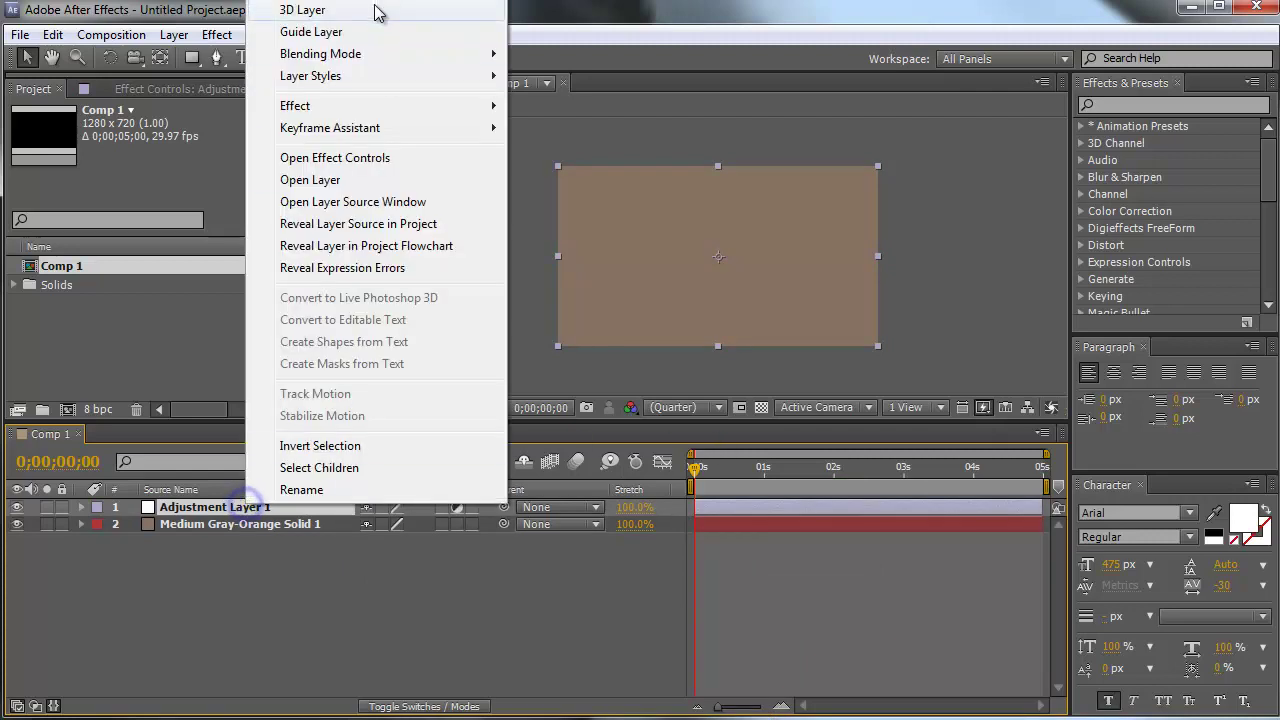
mouse_move(330, 106)
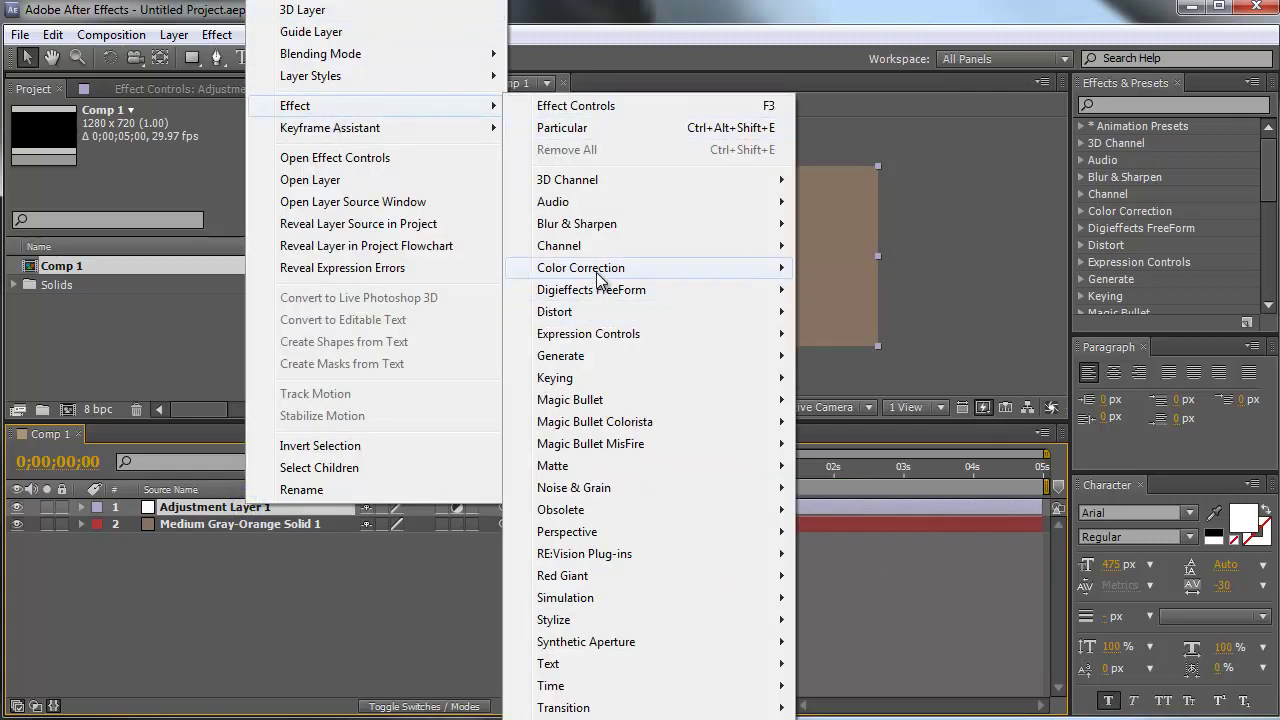
mouse_move(600, 270)
left_click(898, 587)
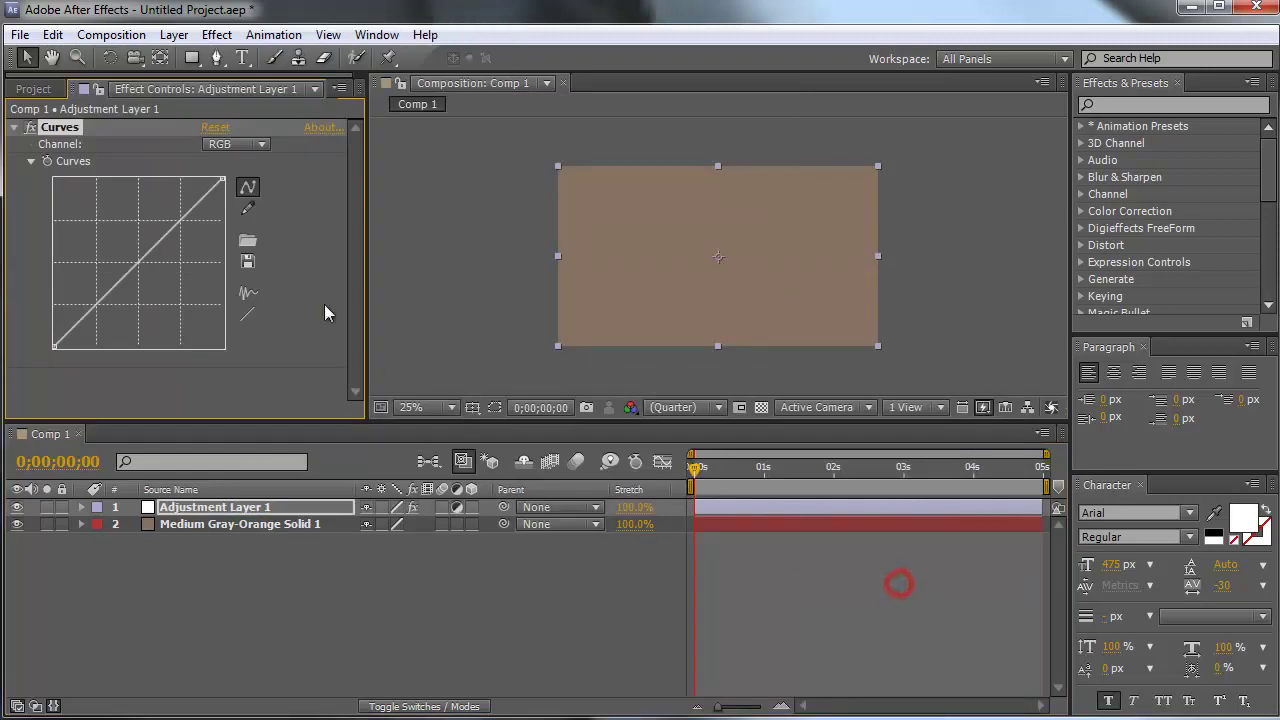
Add a full-frame elliptical mask to the adjustment layer and show the mask outline
left_click(198, 58)
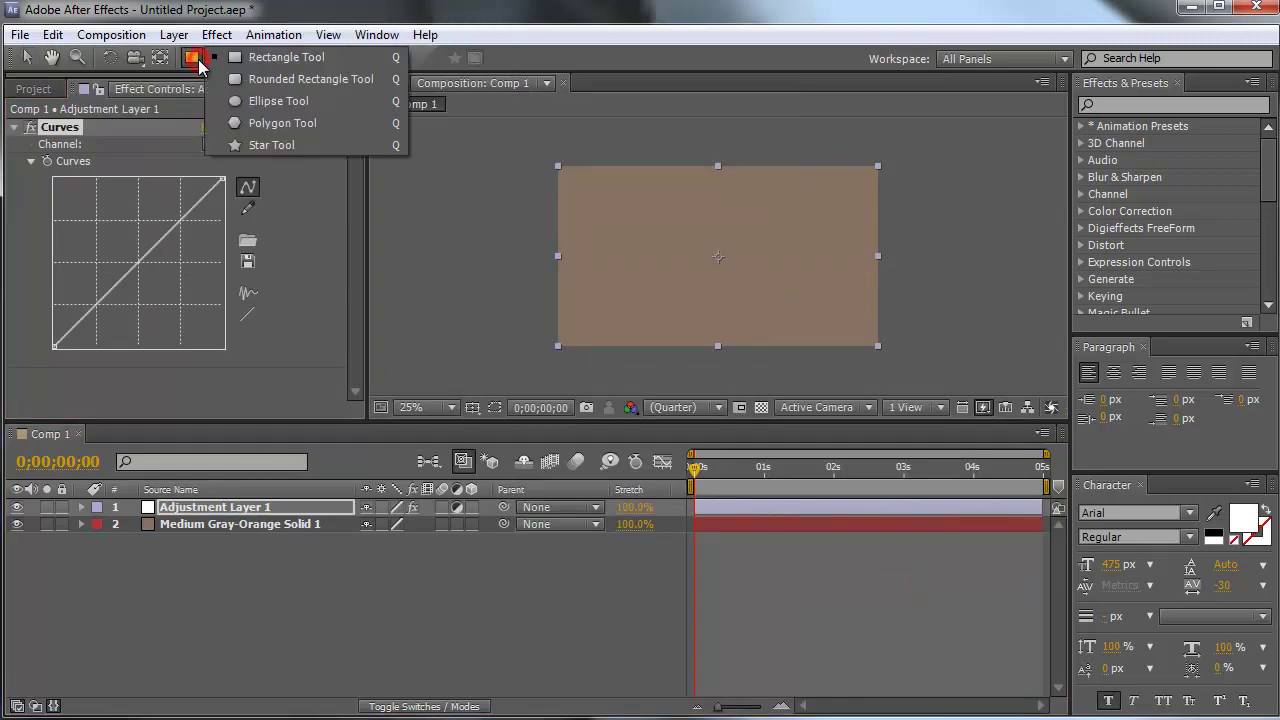
left_click(288, 104)
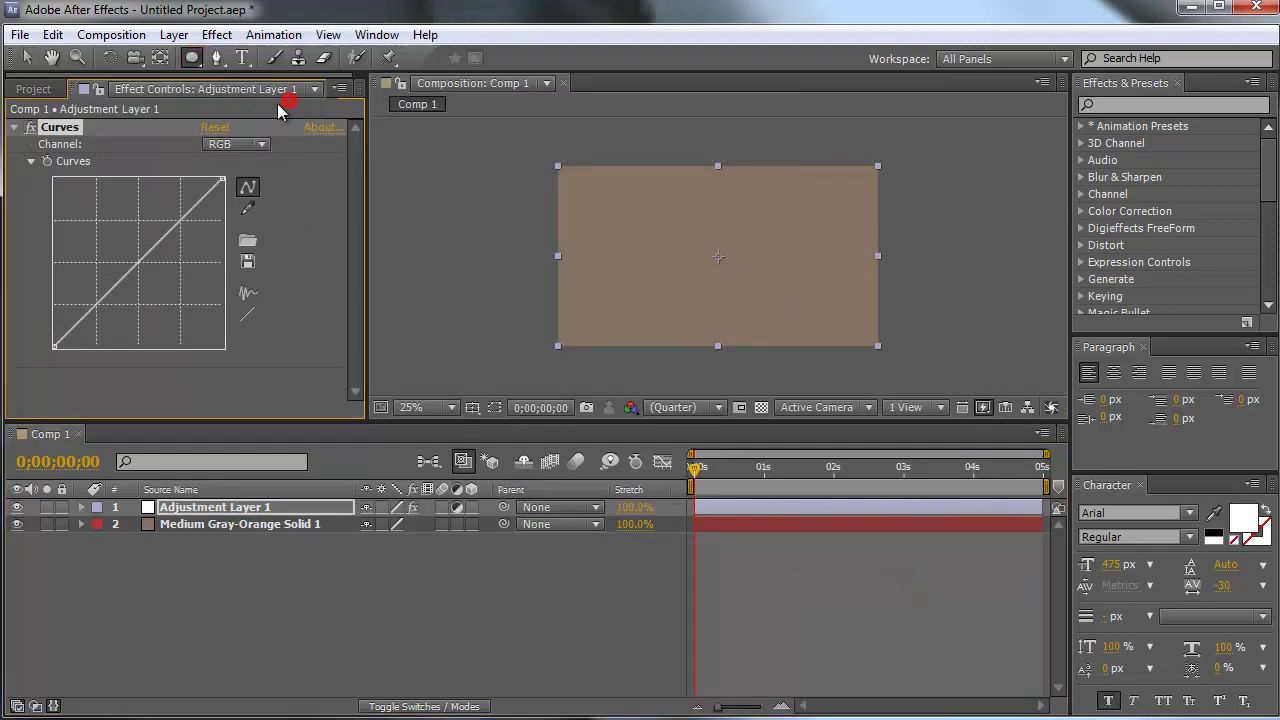
double_click(192, 57)
key("v")
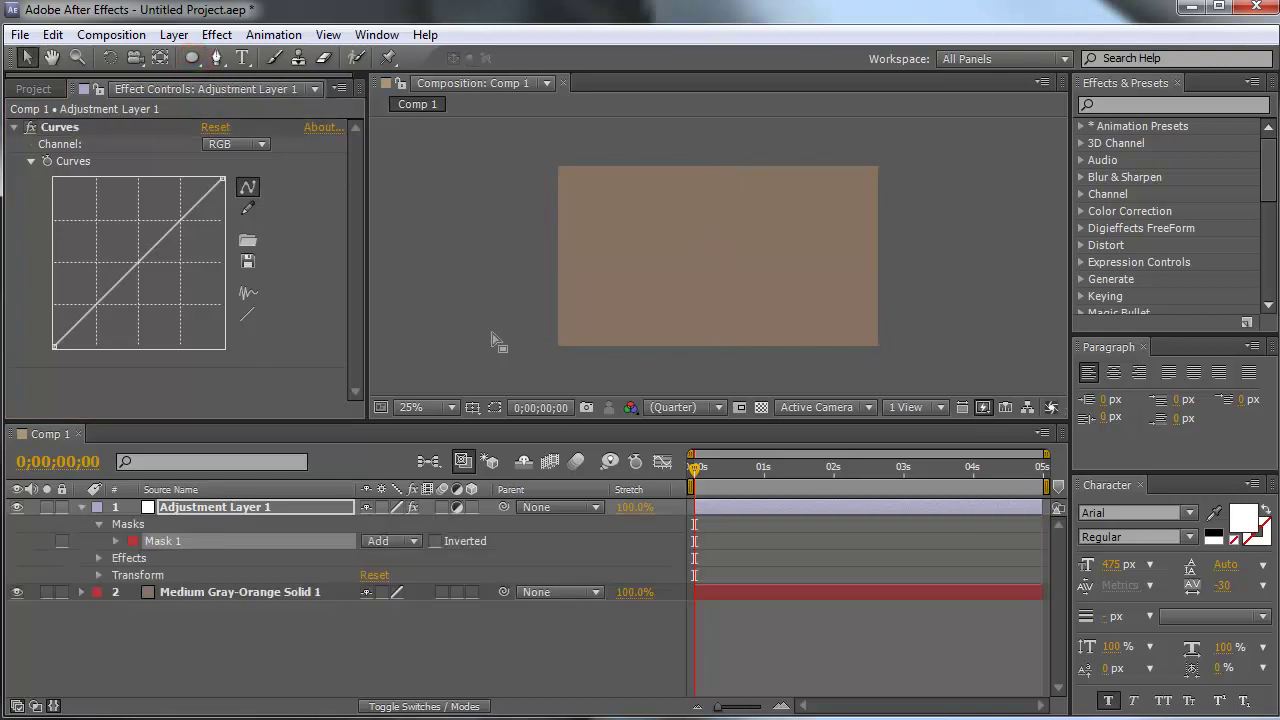
left_click(496, 407)
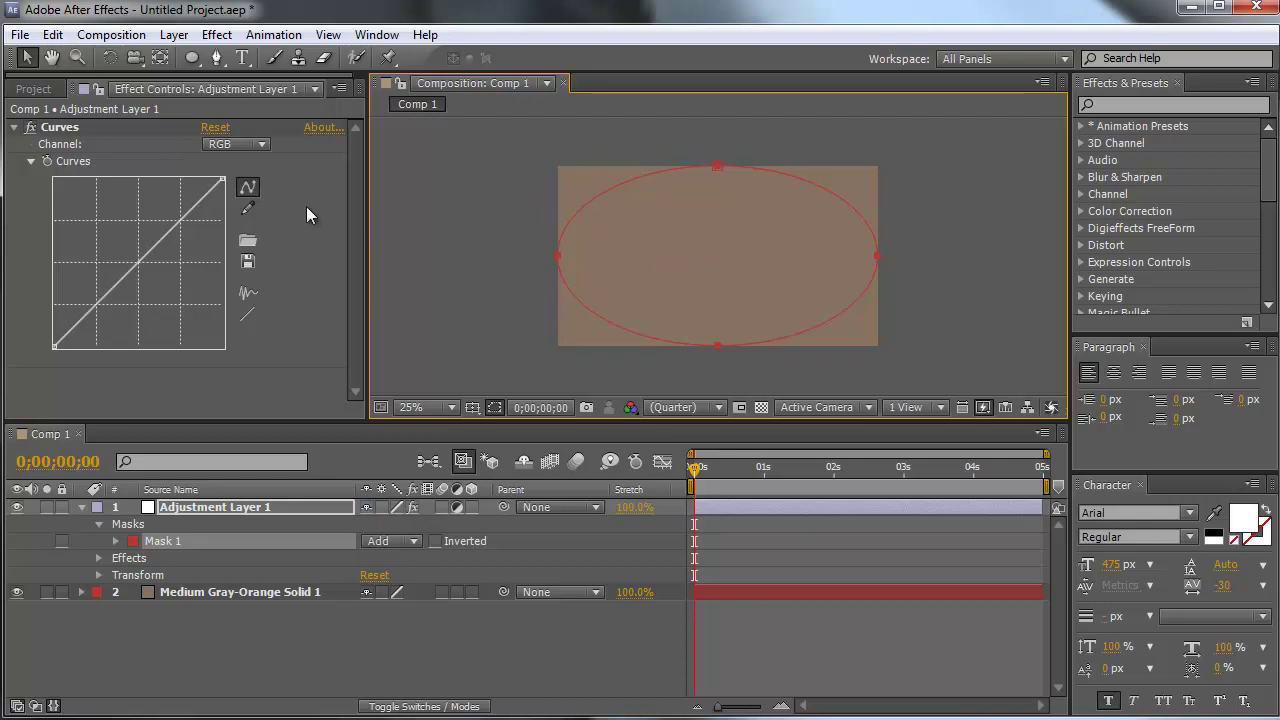
Darken the masked area by pulling the middle of the RGB curve downward
left_click(239, 372)
left_click_drag(131, 266, 156, 291)
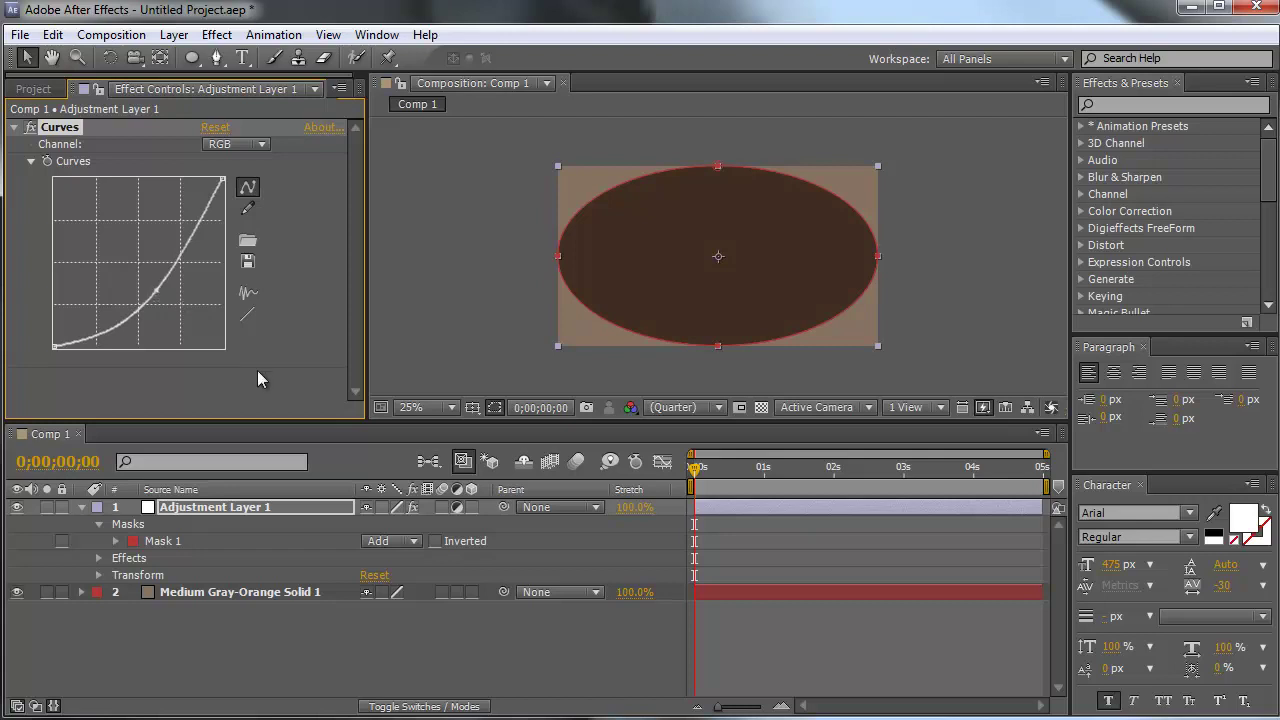
left_click(611, 644)
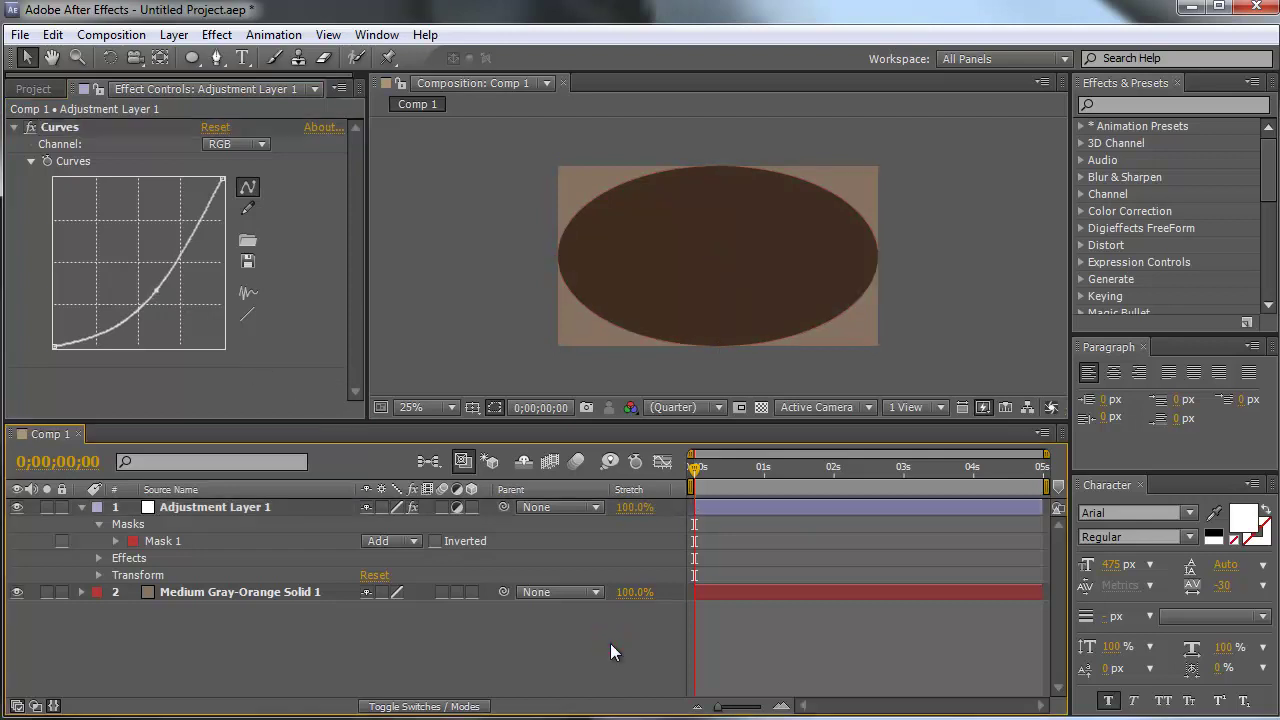
Set the ellipse mask's feather to 450 pixels and its mode to Subtract
left_click(112, 542)
left_click(410, 575)
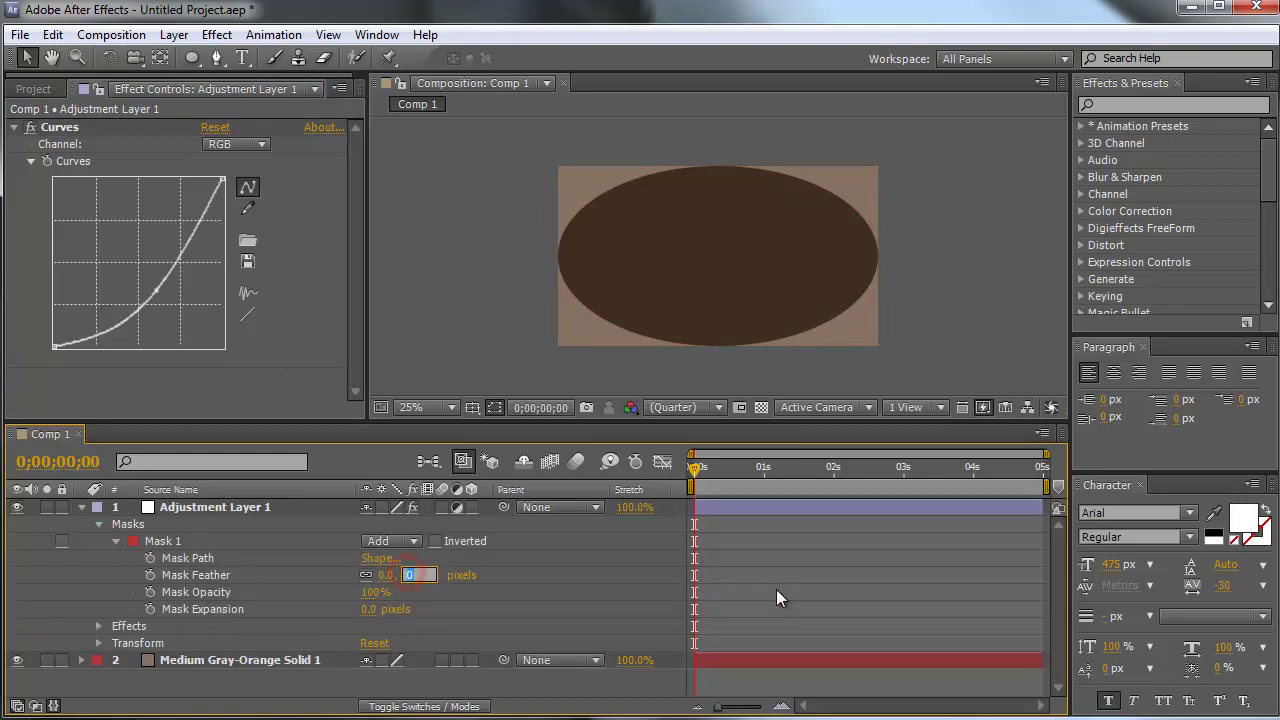
key("Return")
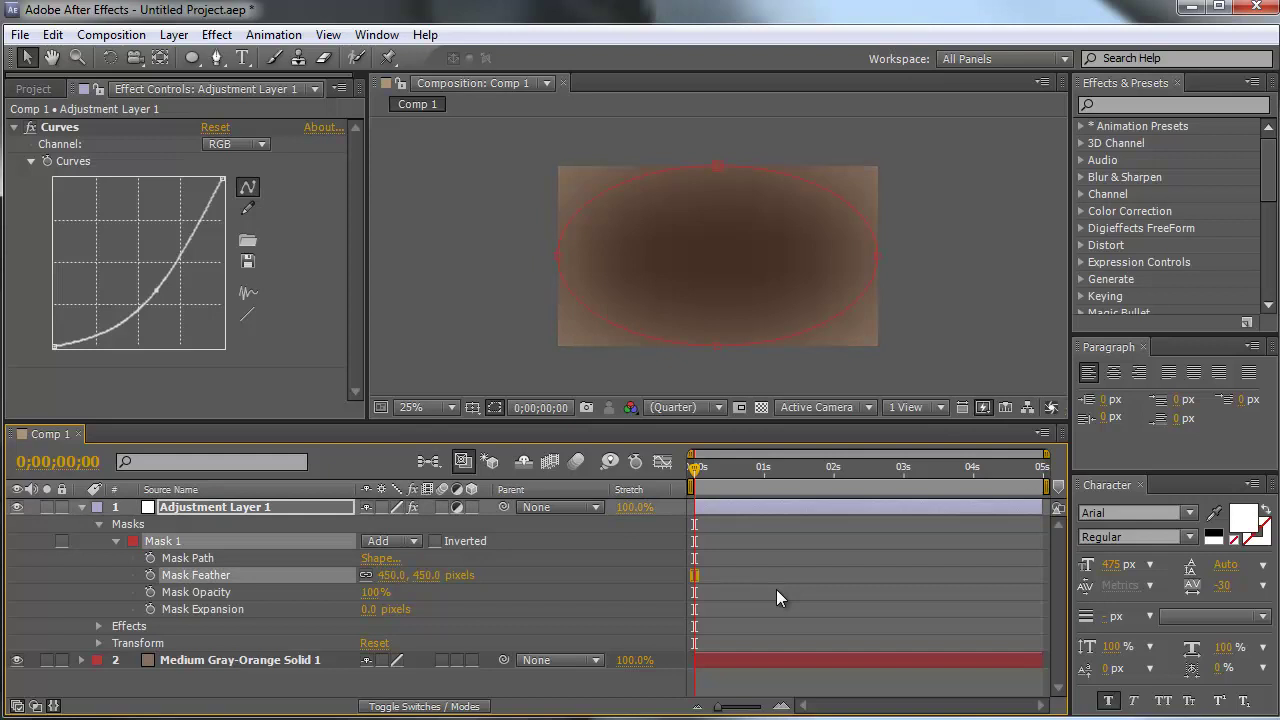
left_click(595, 579)
left_click(402, 541)
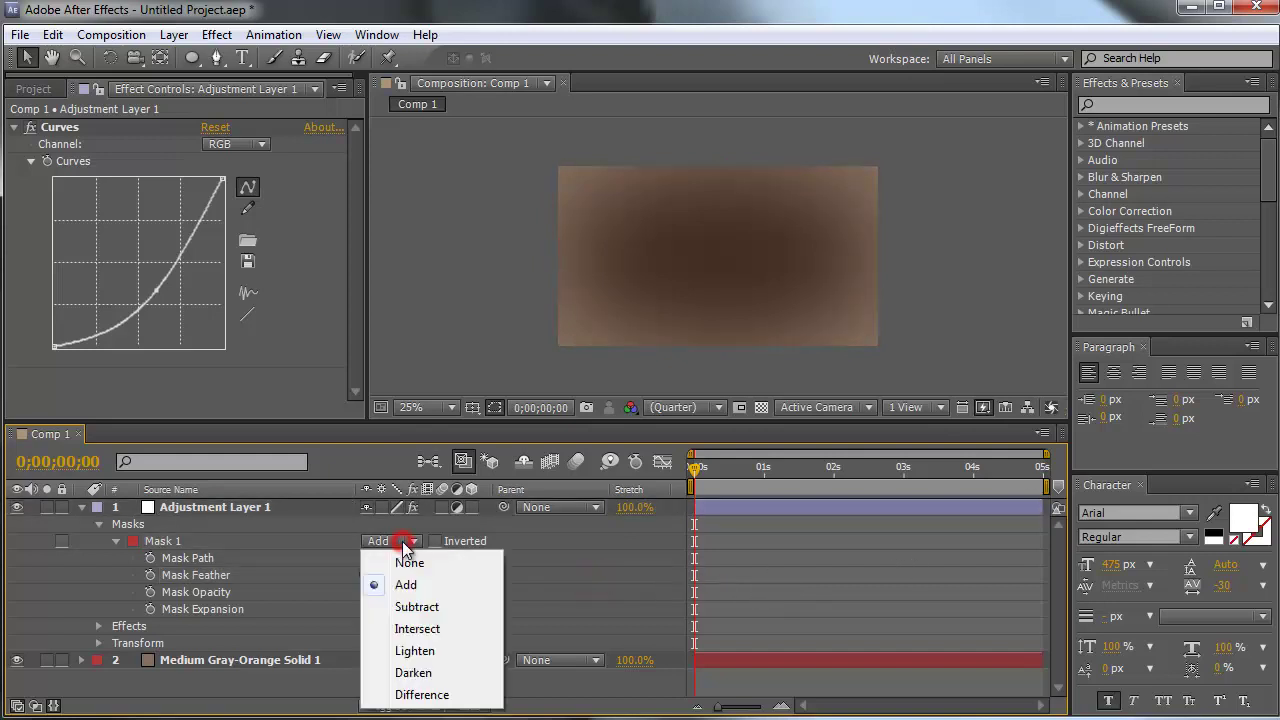
left_click(418, 607)
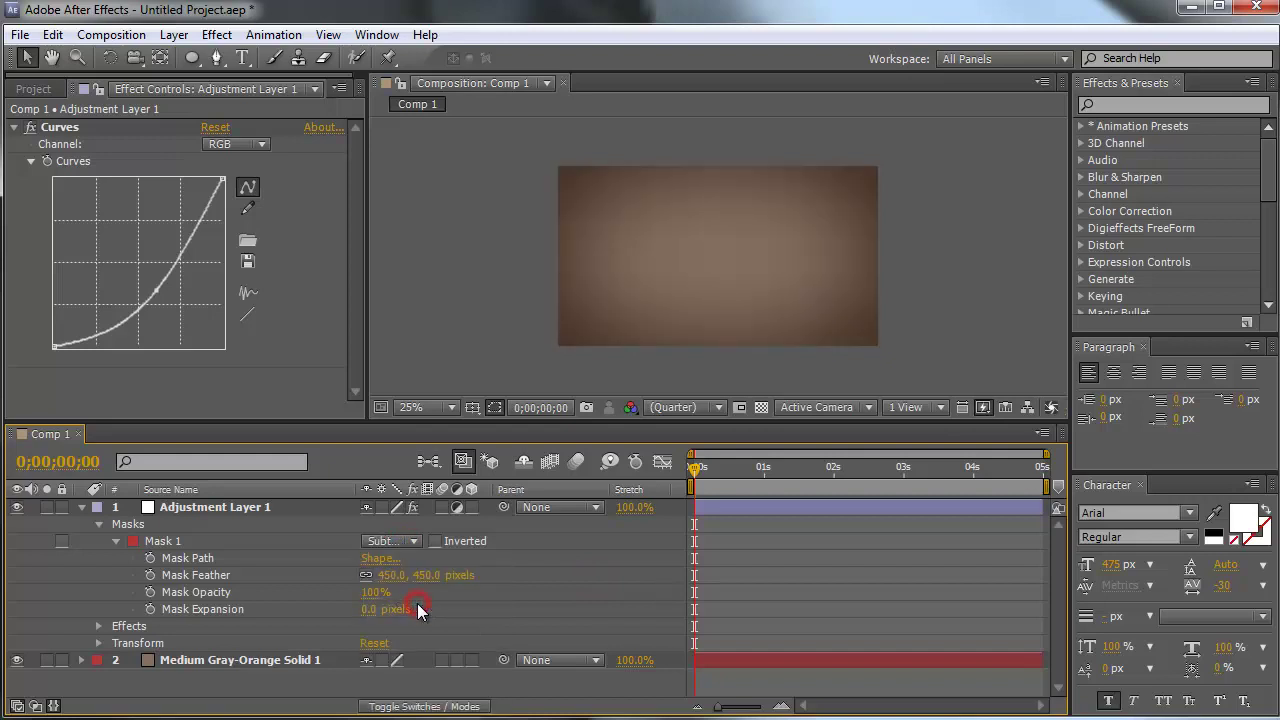
left_click(82, 507)
Pre-compose the adjustment layer and the solid into a composition named BG, moving all attributes into it
left_click(175, 523)
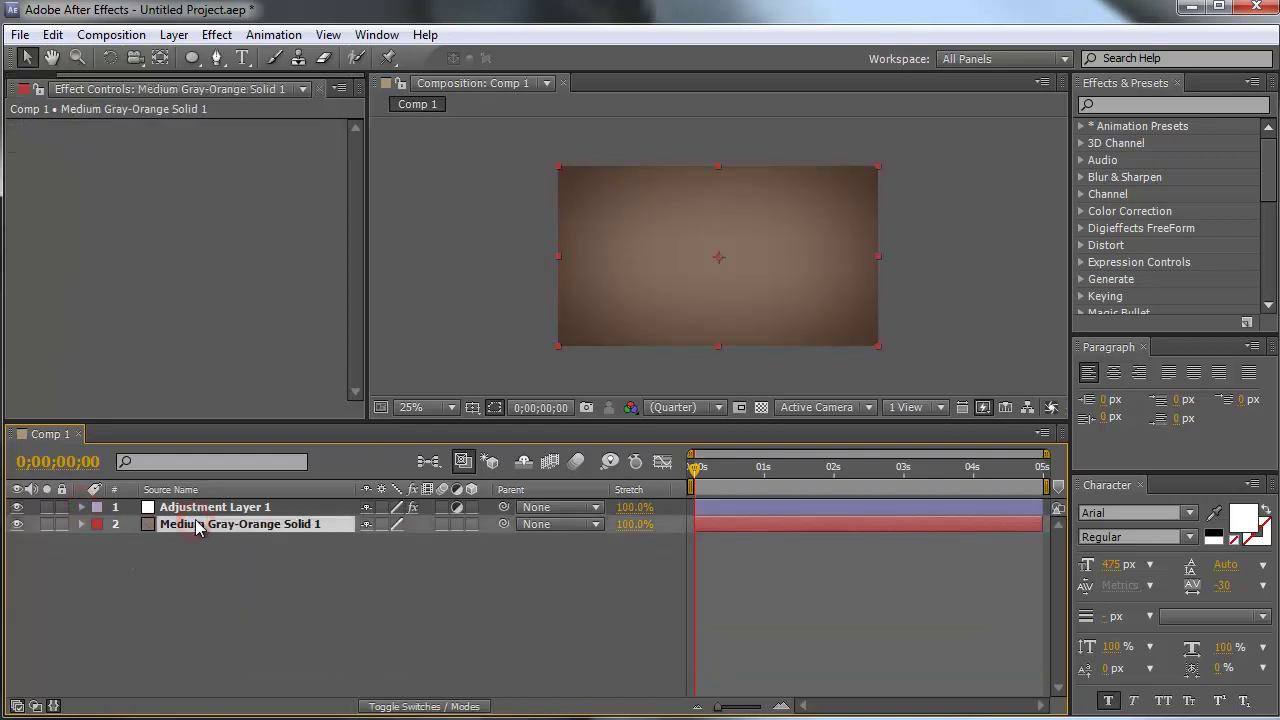
left_click(200, 507, "shift")
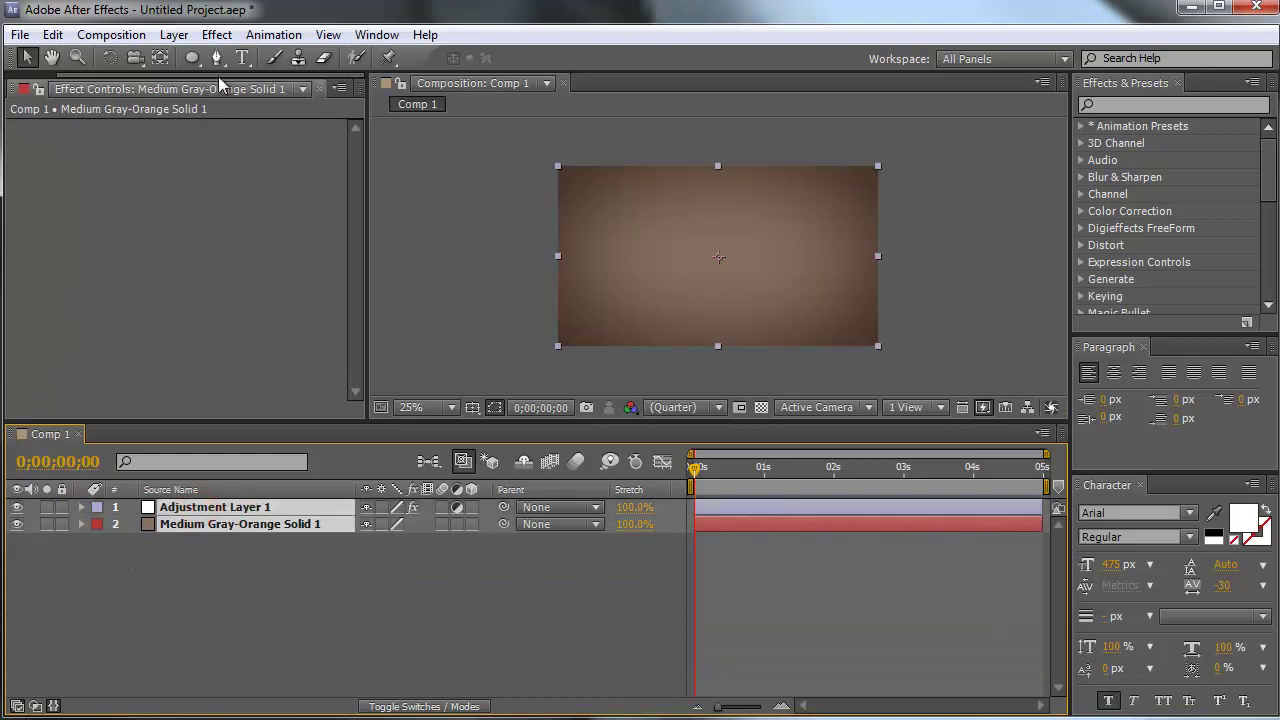
left_click(187, 35)
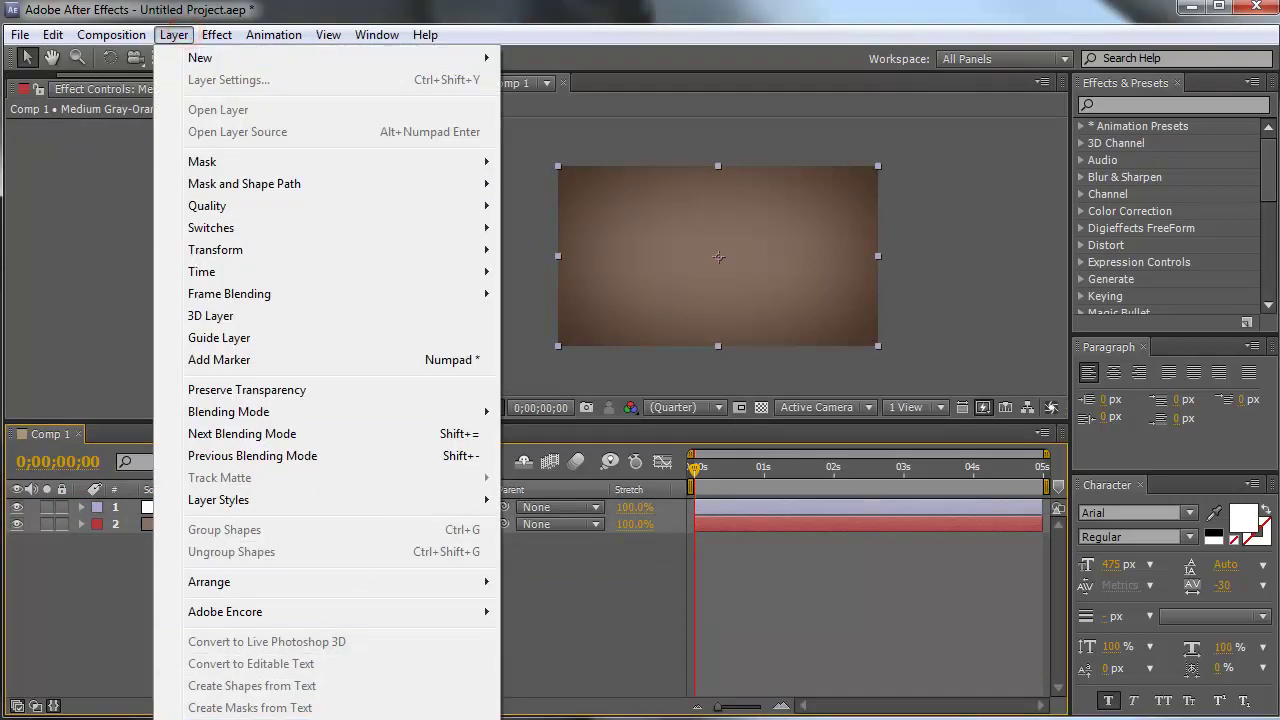
left_click(465, 622)
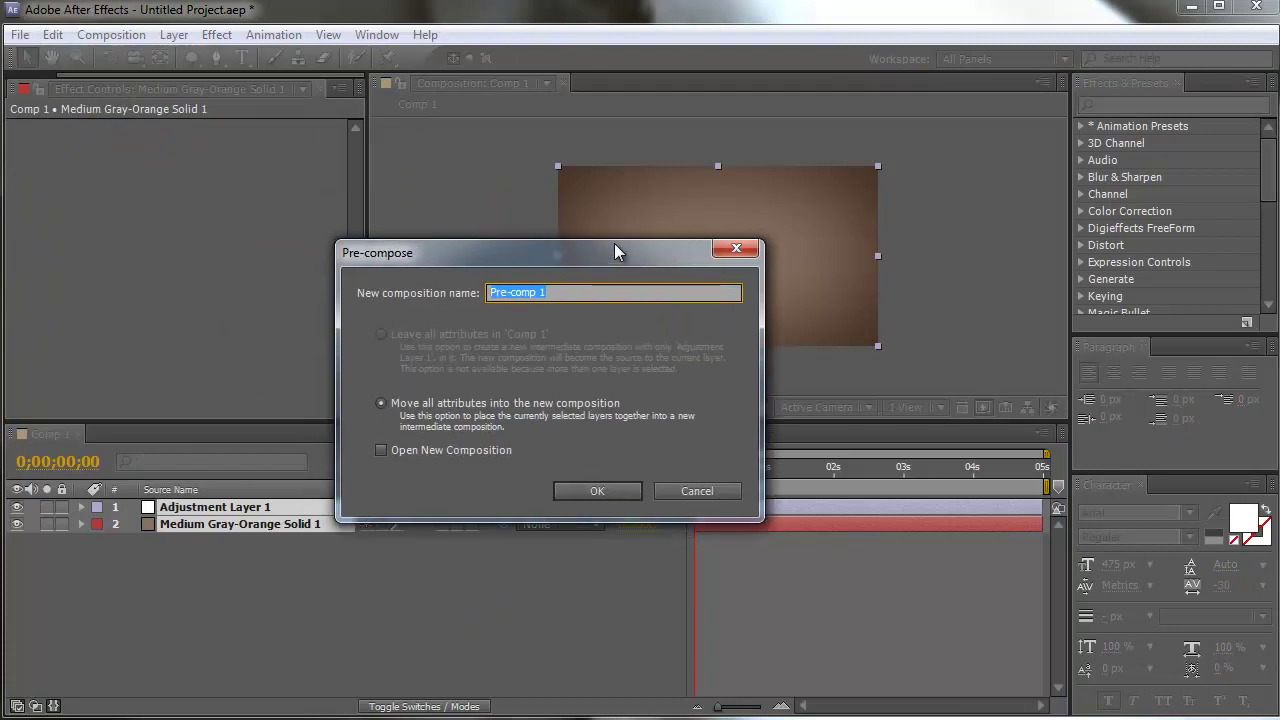
type("E")
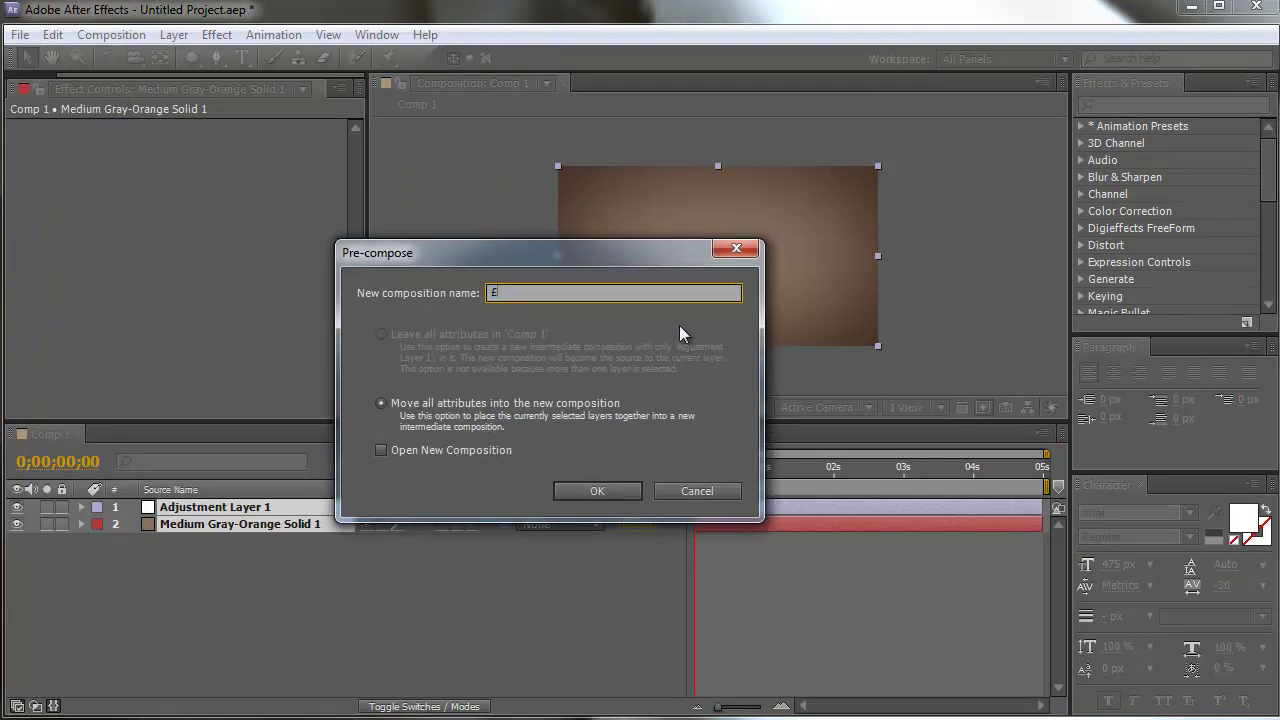
key("BackSpace")
left_click(587, 491)
left_click(578, 588)
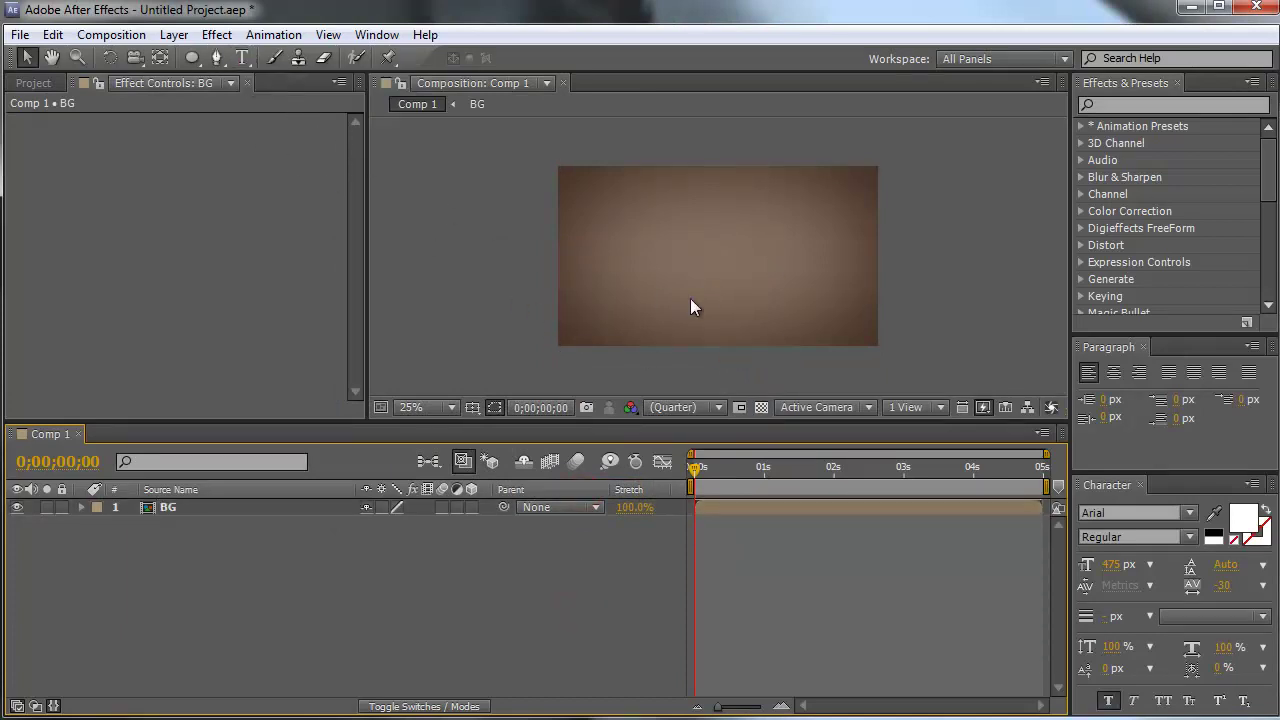
Add a text layer reading BREEZE above the background and shift it to the middle of the frame
left_click(241, 57)
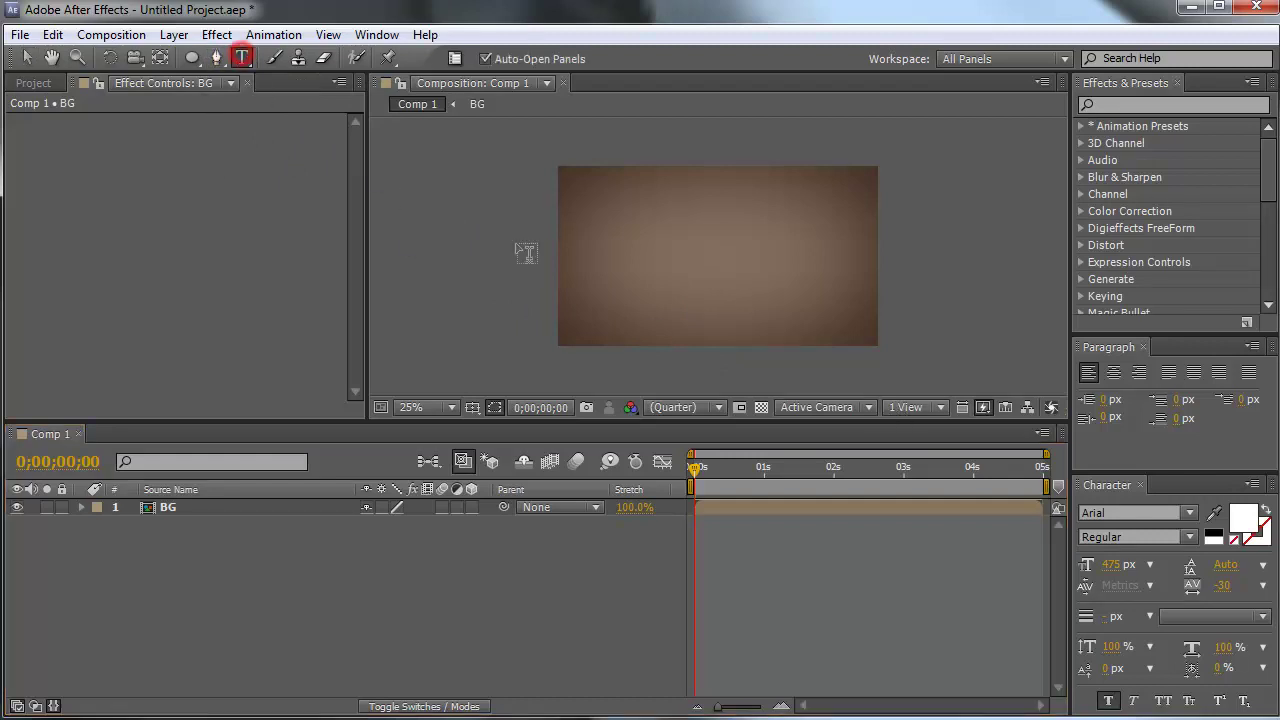
left_click(644, 265)
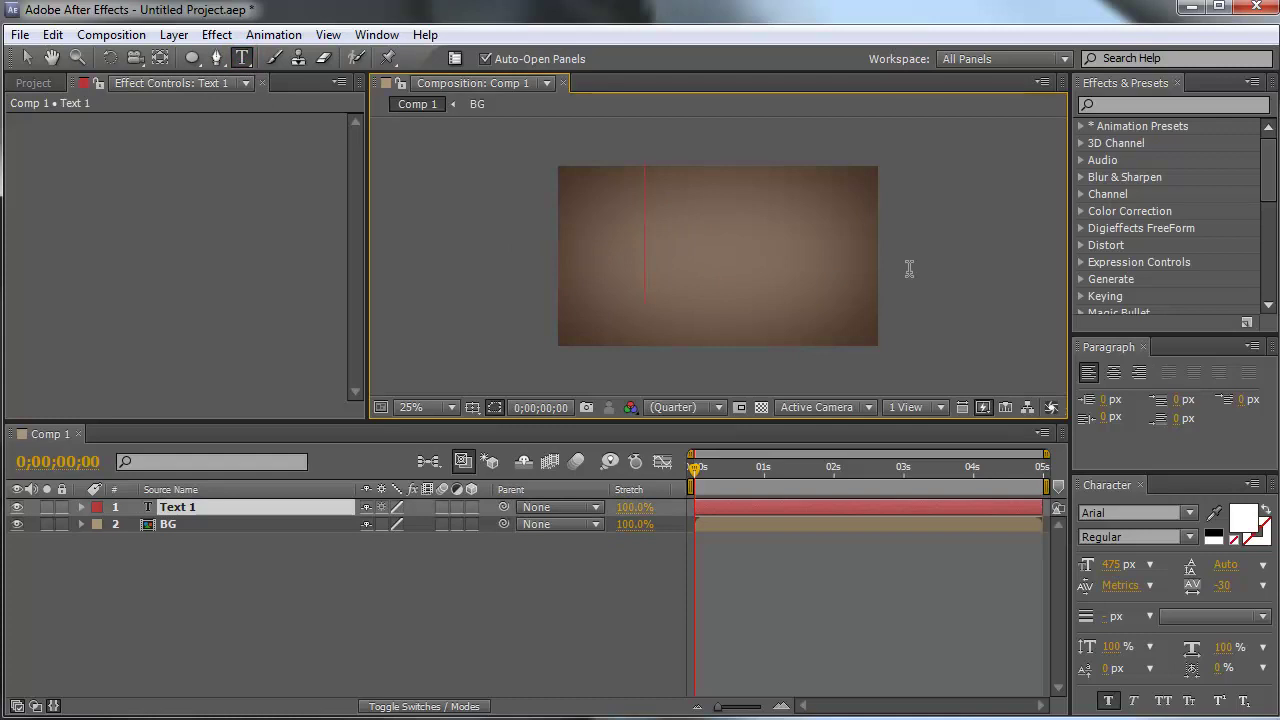
type("BRE")
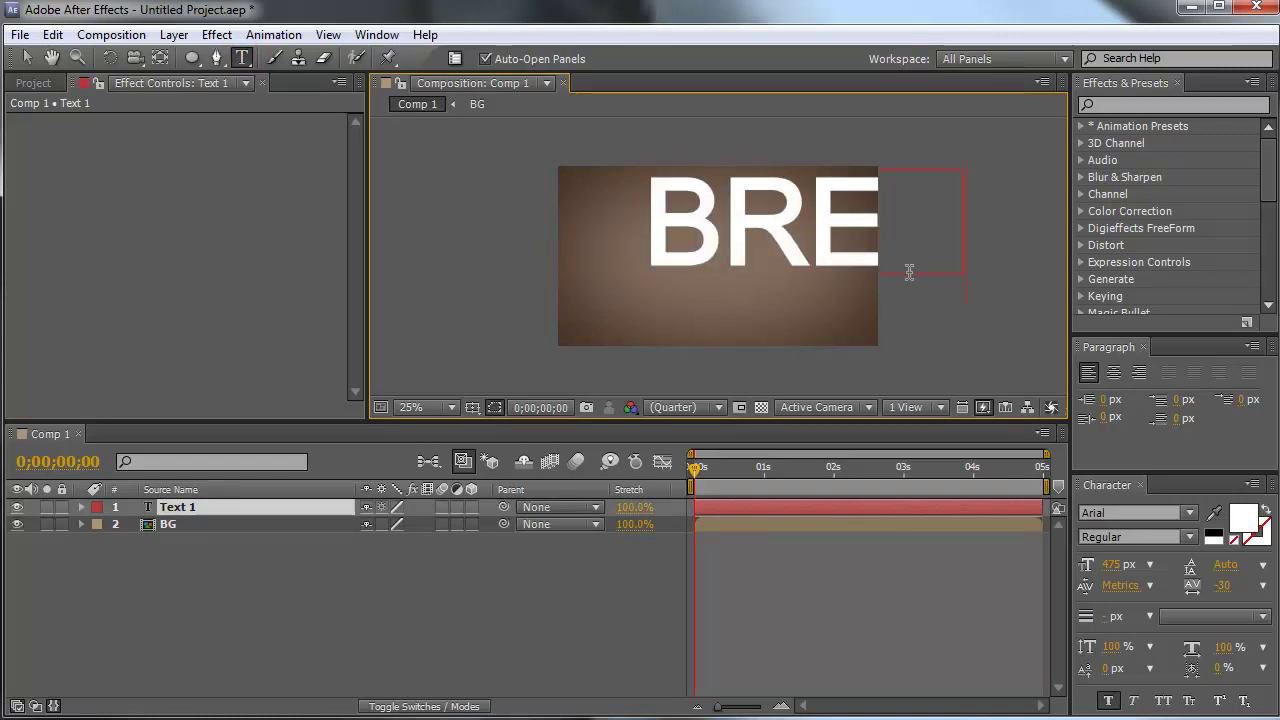
left_click(183, 580)
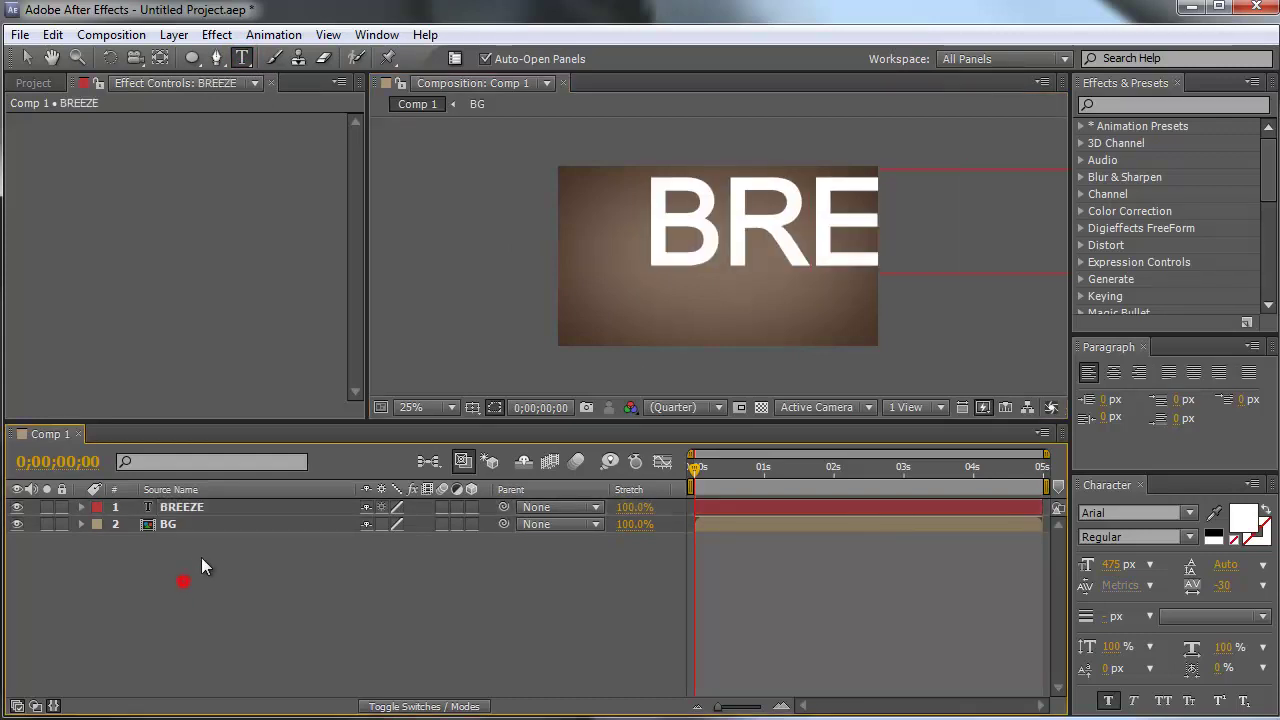
key("v")
left_click(211, 506)
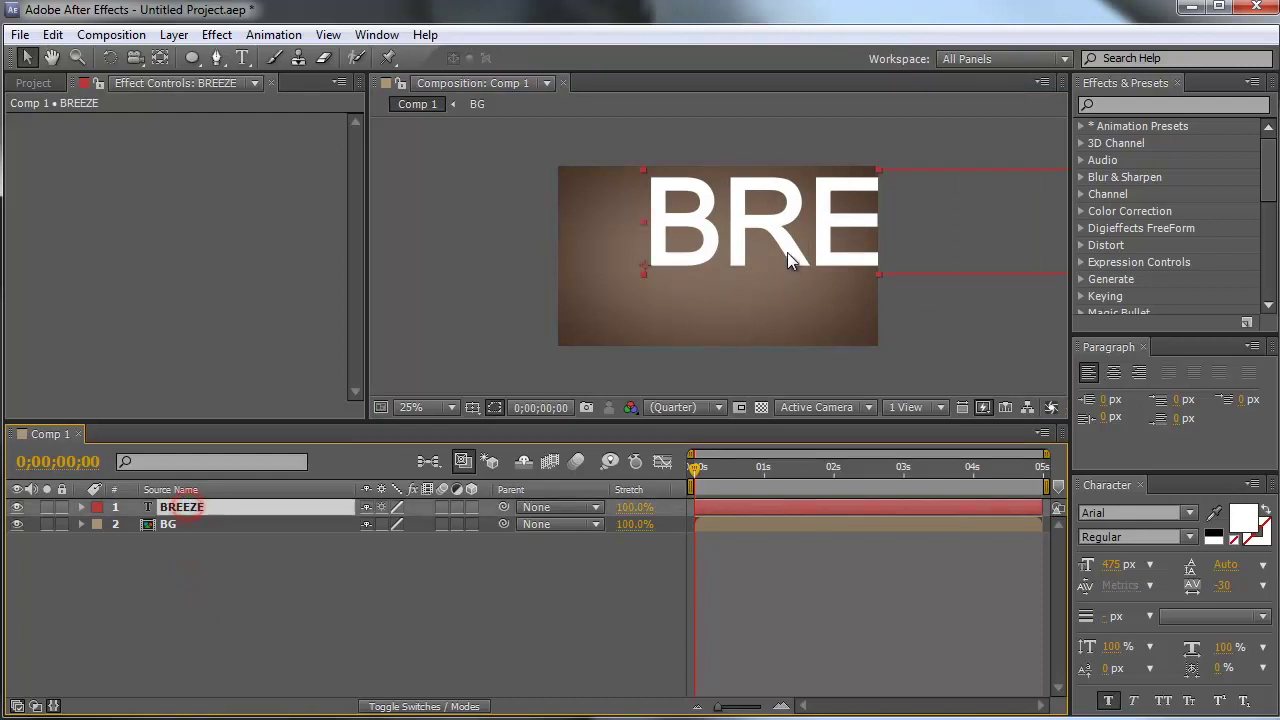
left_click_drag(786, 248, 615, 288)
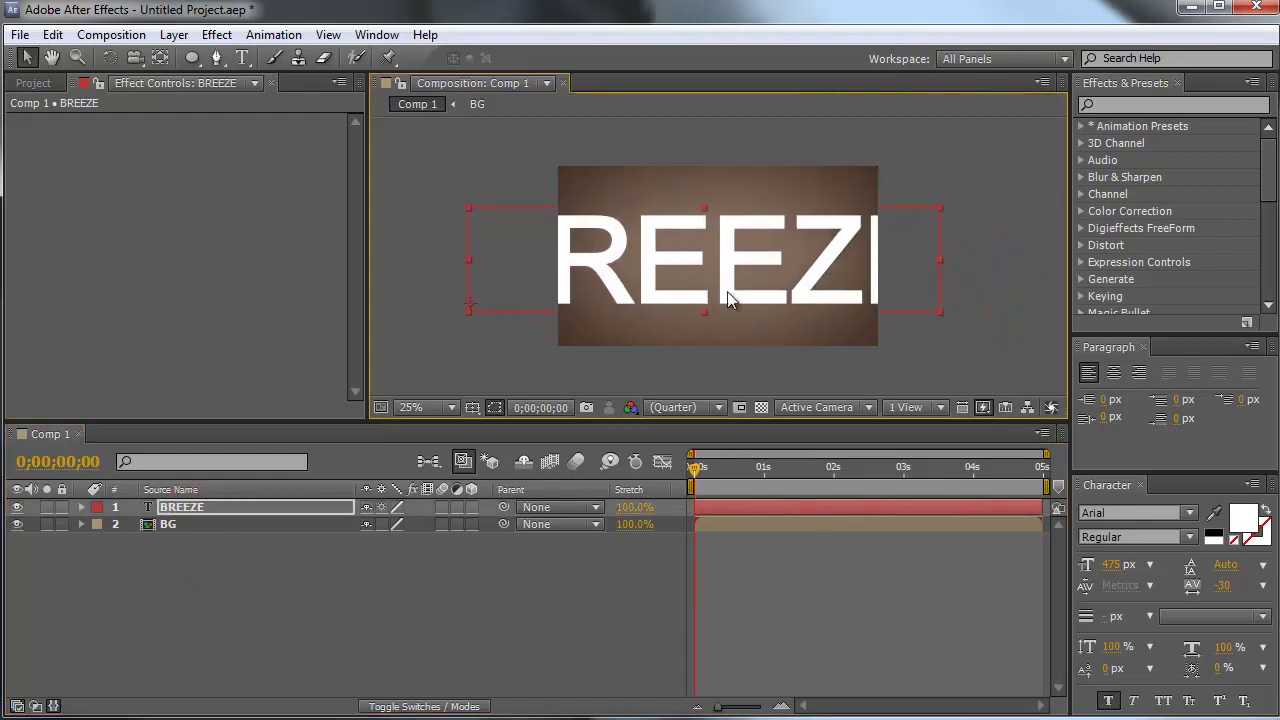
Move the anchor point of the oversized BREEZE text to the bottom centre of its bounding box
left_click(159, 58)
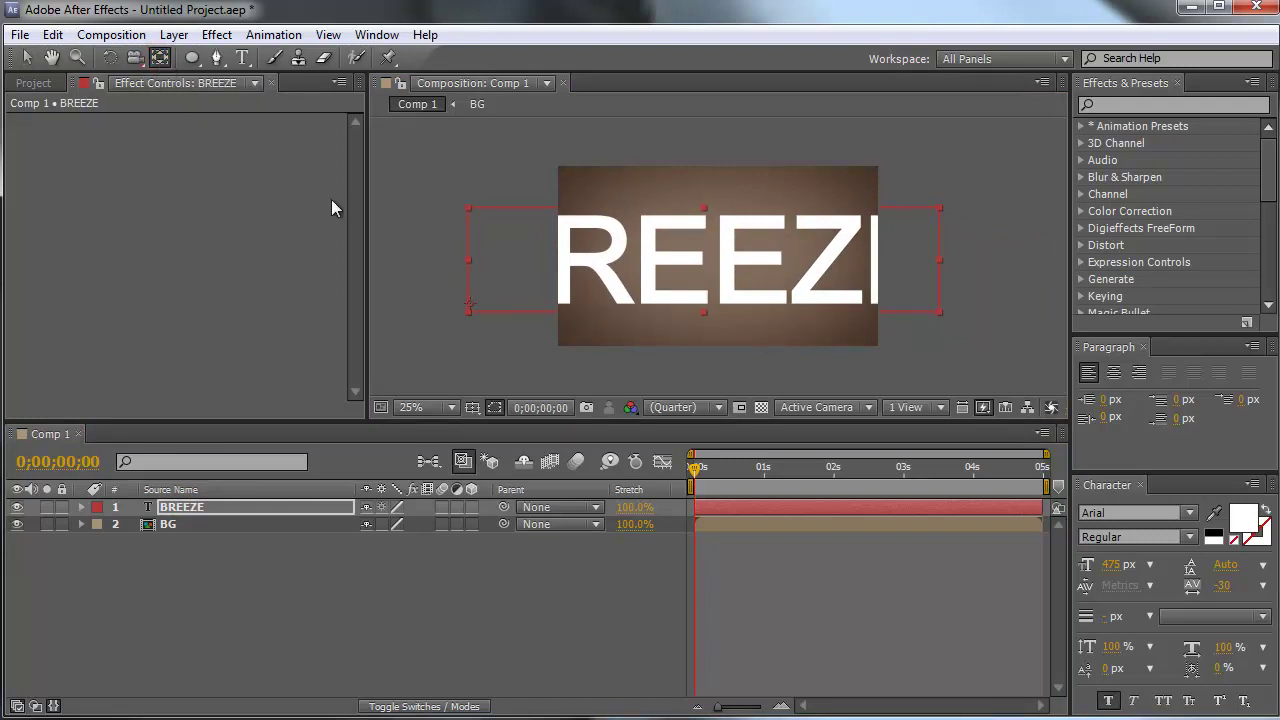
left_click_drag(469, 308, 705, 316)
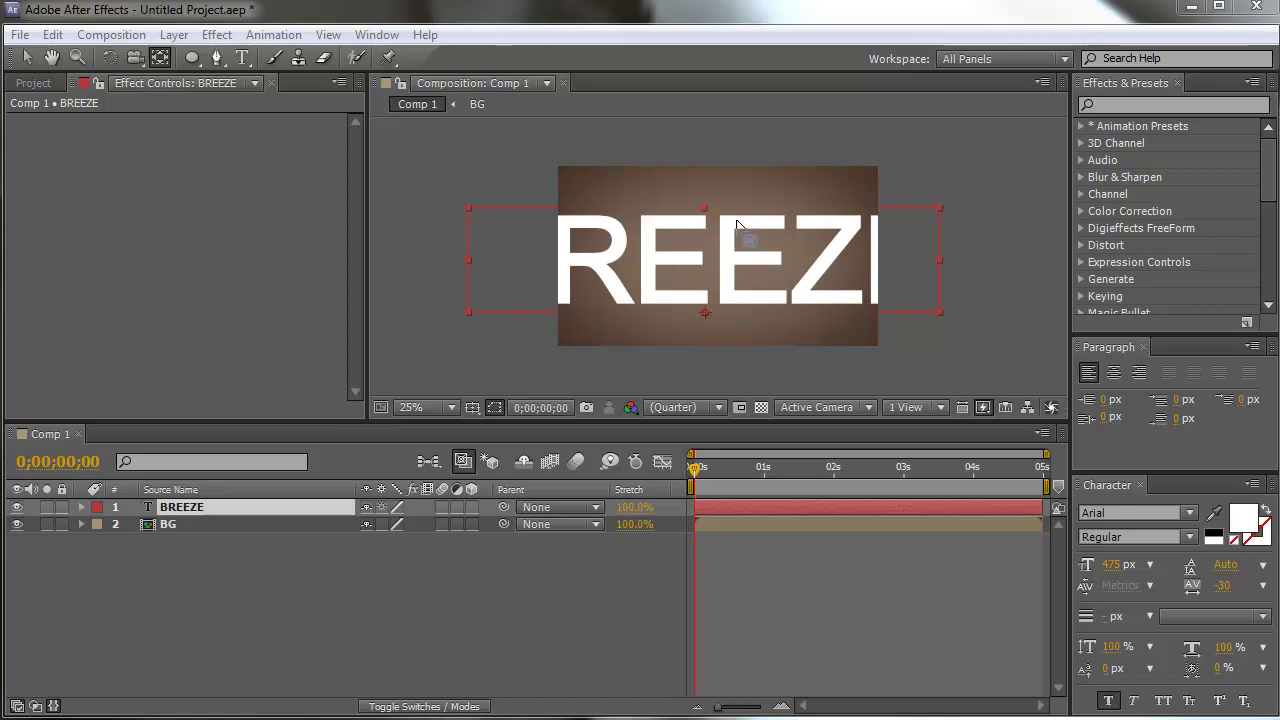
left_click(261, 507)
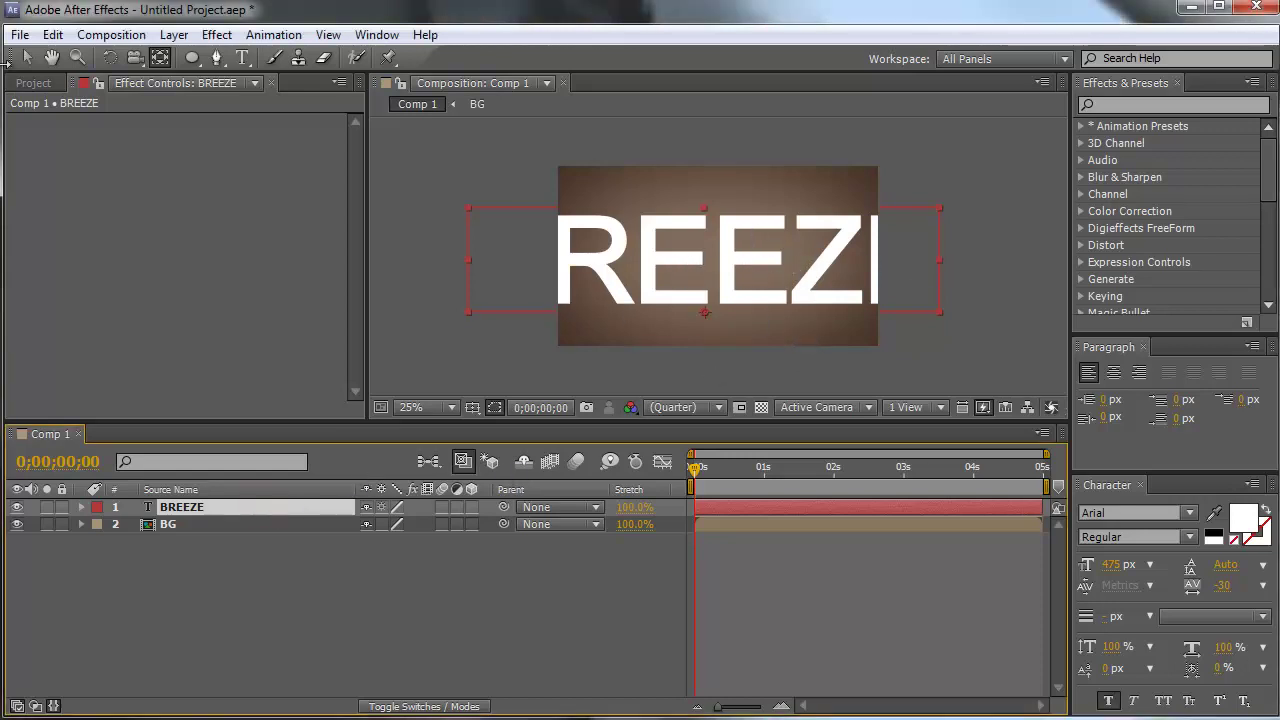
left_click(27, 57)
Change the BREEZE text's fill colour to light grey B2B2B2
left_click(1244, 517)
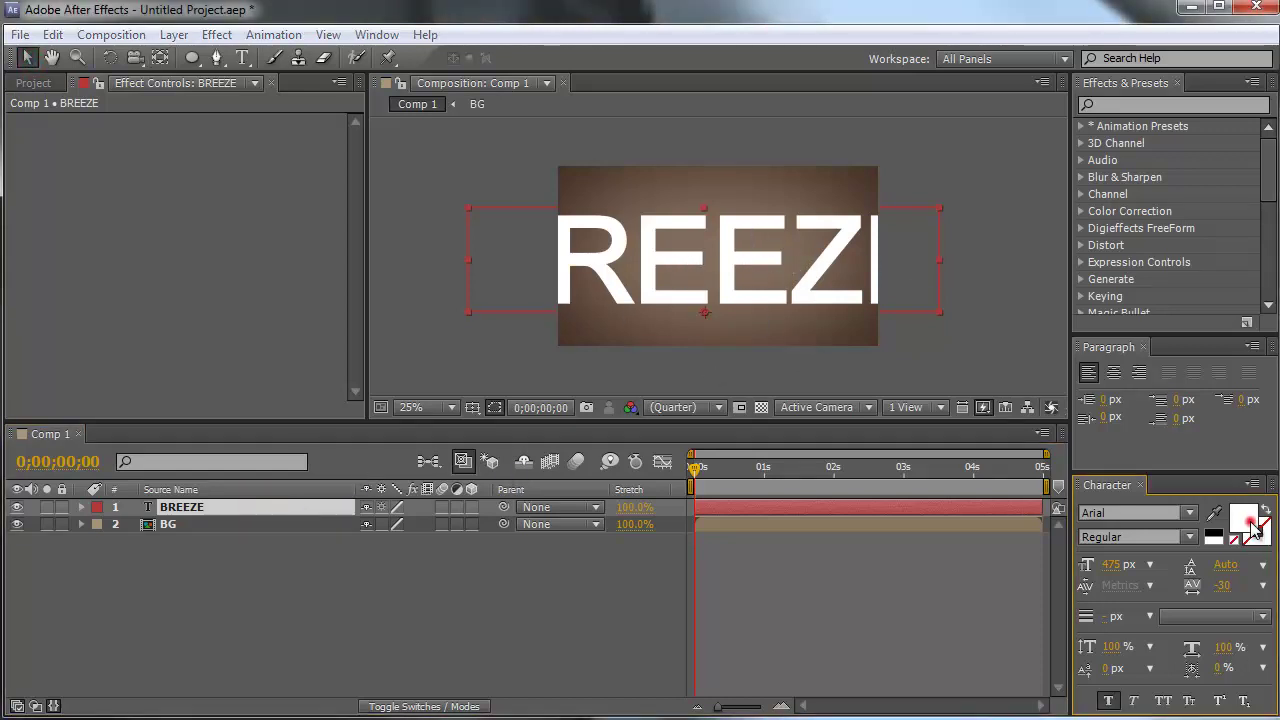
left_click_drag(395, 351, 397, 317)
left_click(868, 246)
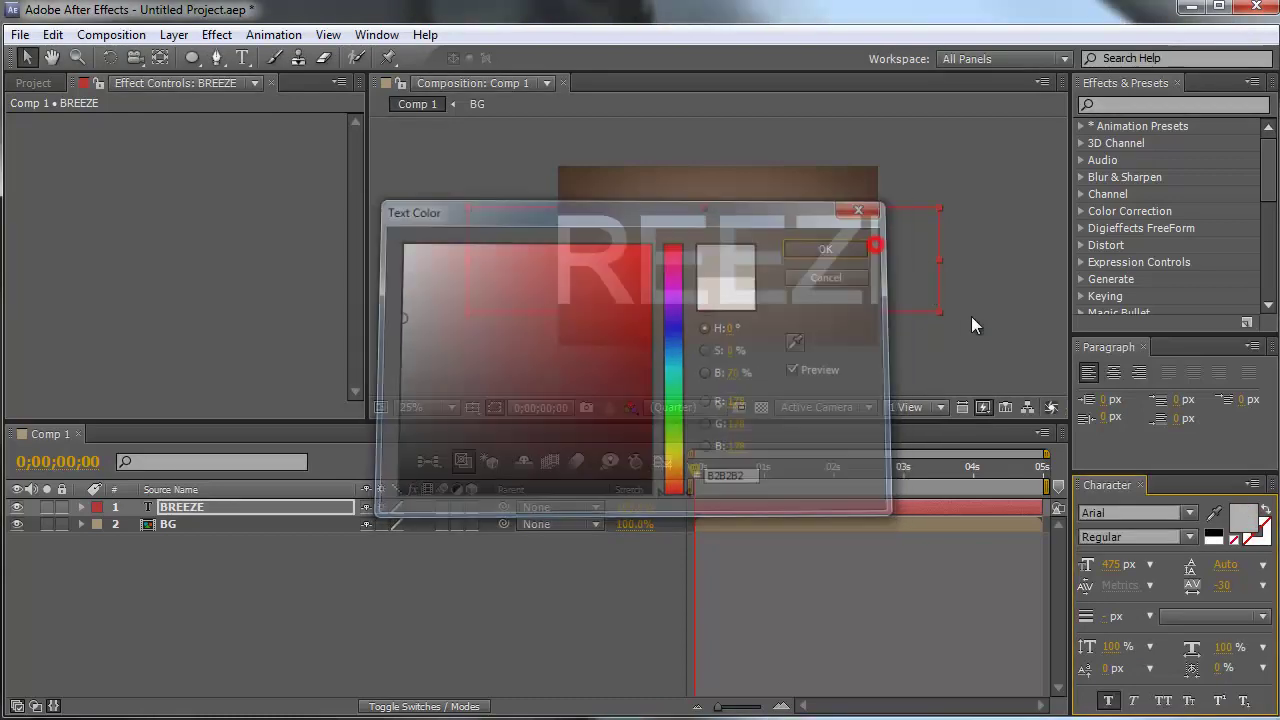
Set the BREEZE text's font size to 104 px and move the text back near the frame's centre
left_click(1121, 564)
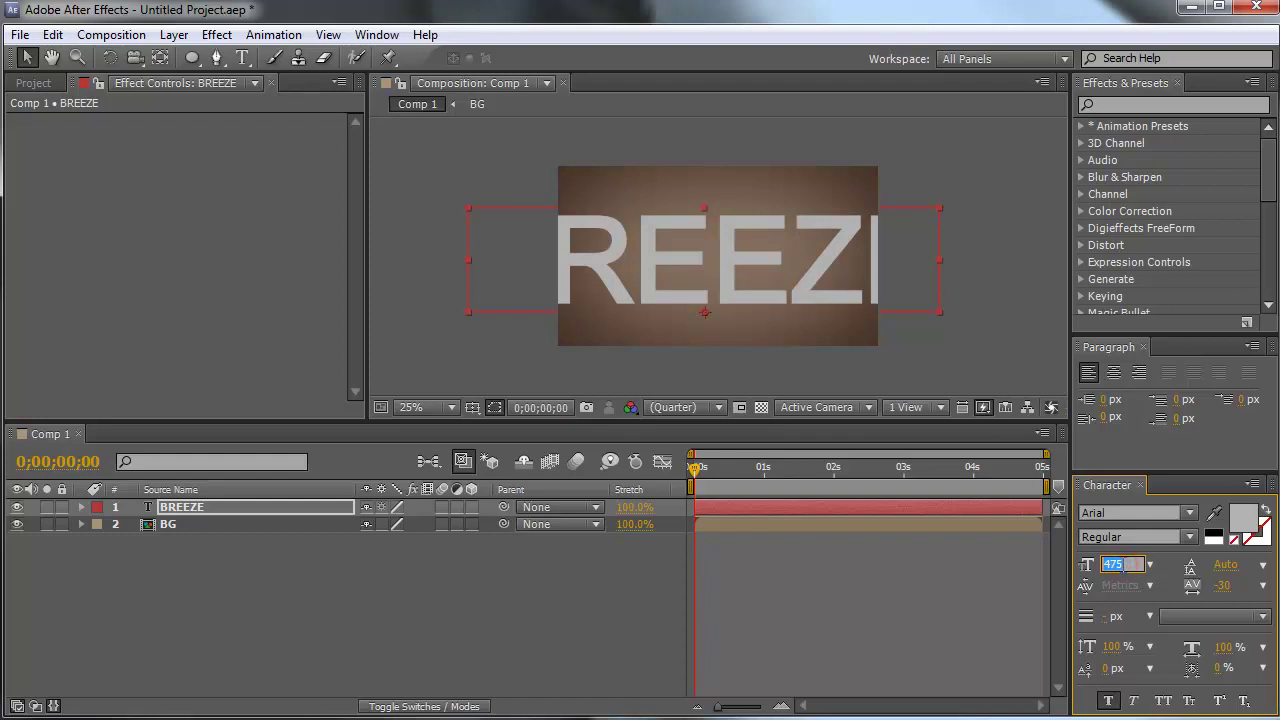
type("10")
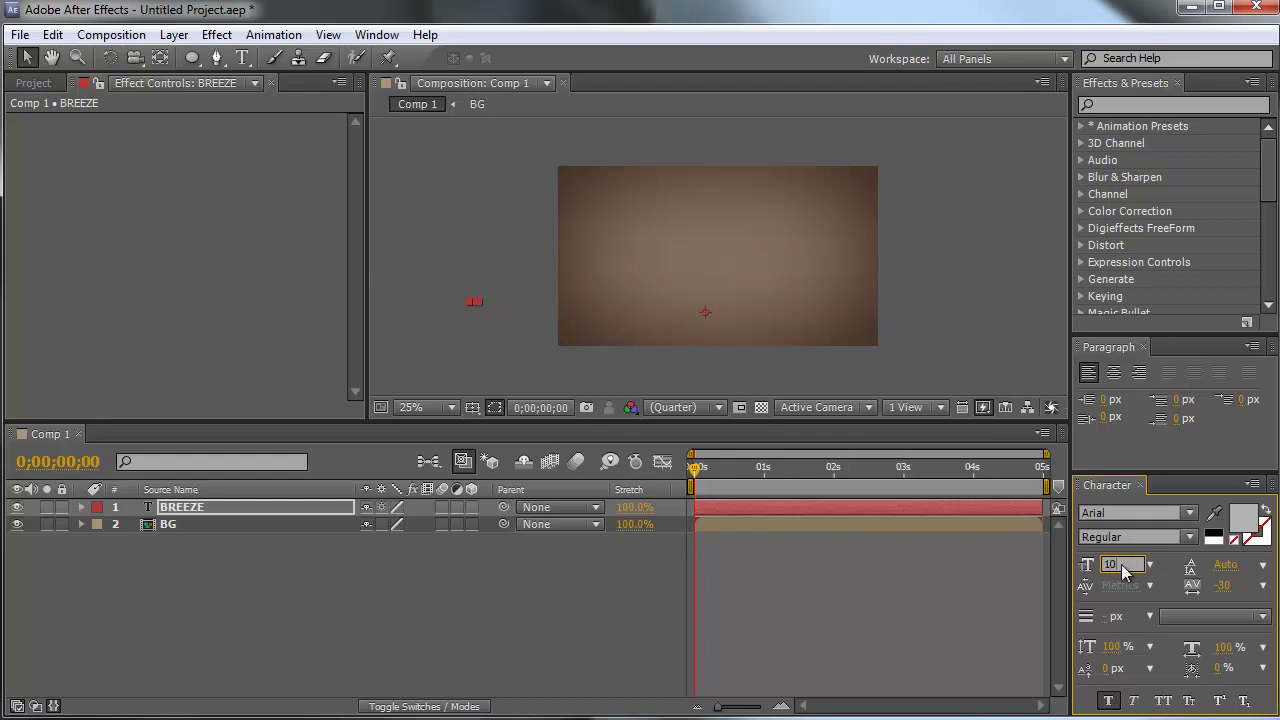
type("0")
key("Return")
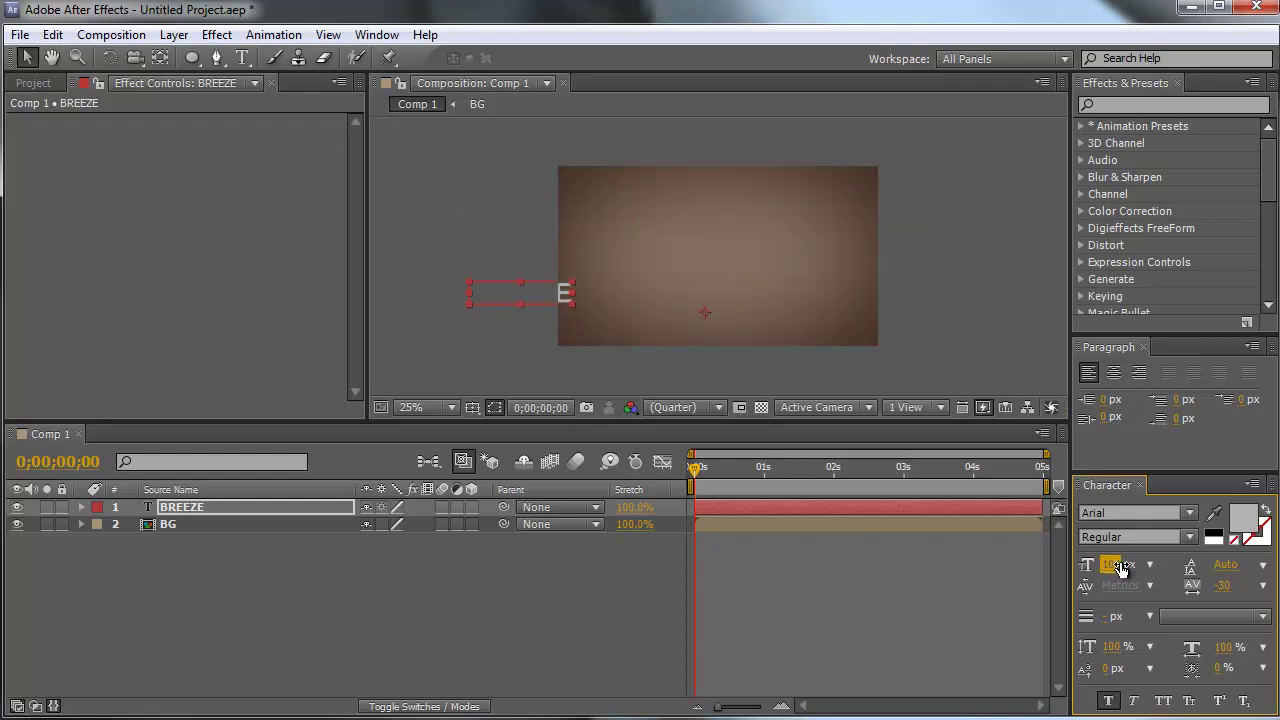
left_click_drag(540, 298, 710, 265)
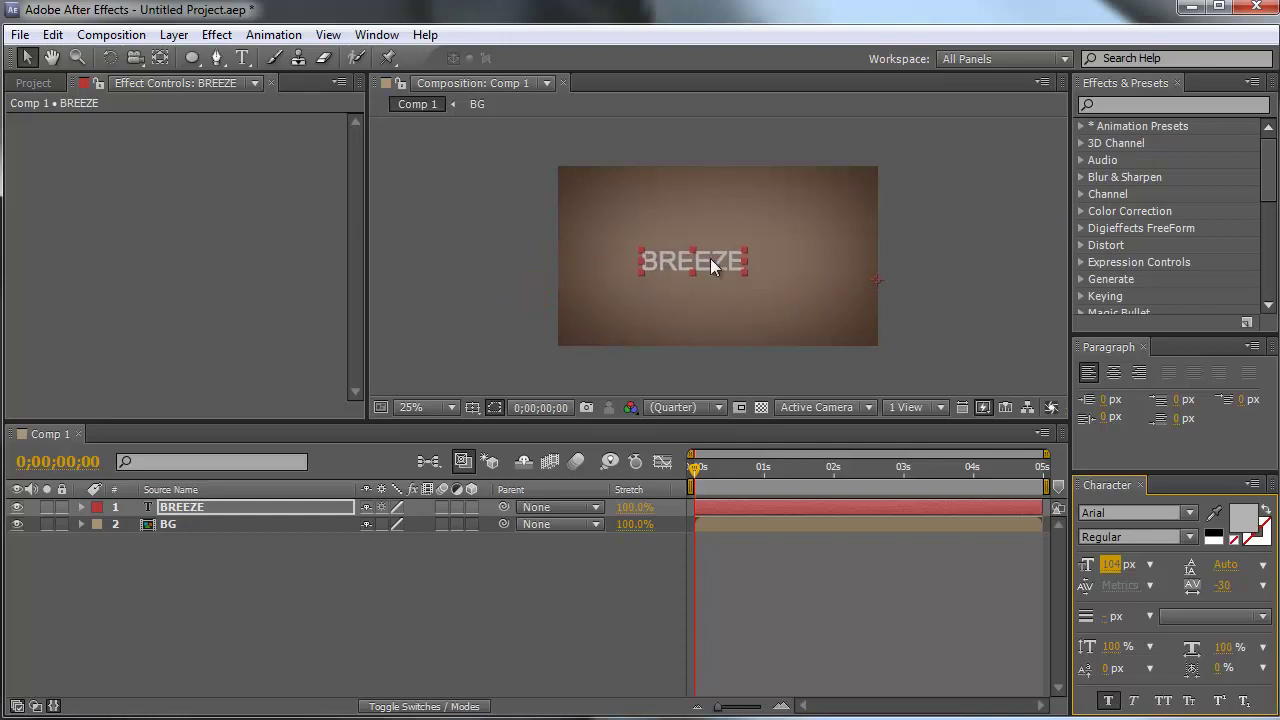
Place the anchor point of the resized BREEZE text at the middle of its lower edge
left_click(160, 57)
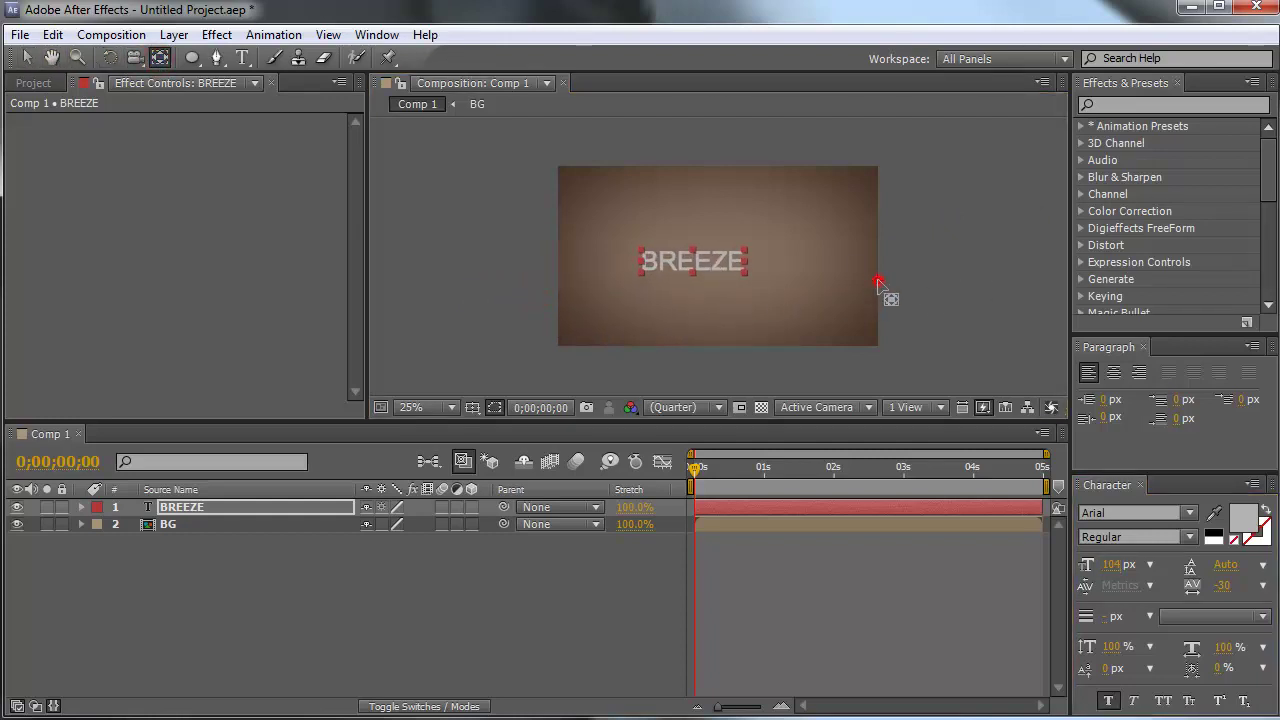
mouse_move(884, 286)
left_mouse_down()
mouse_move(737, 294)
mouse_move(692, 272)
left_mouse_up()
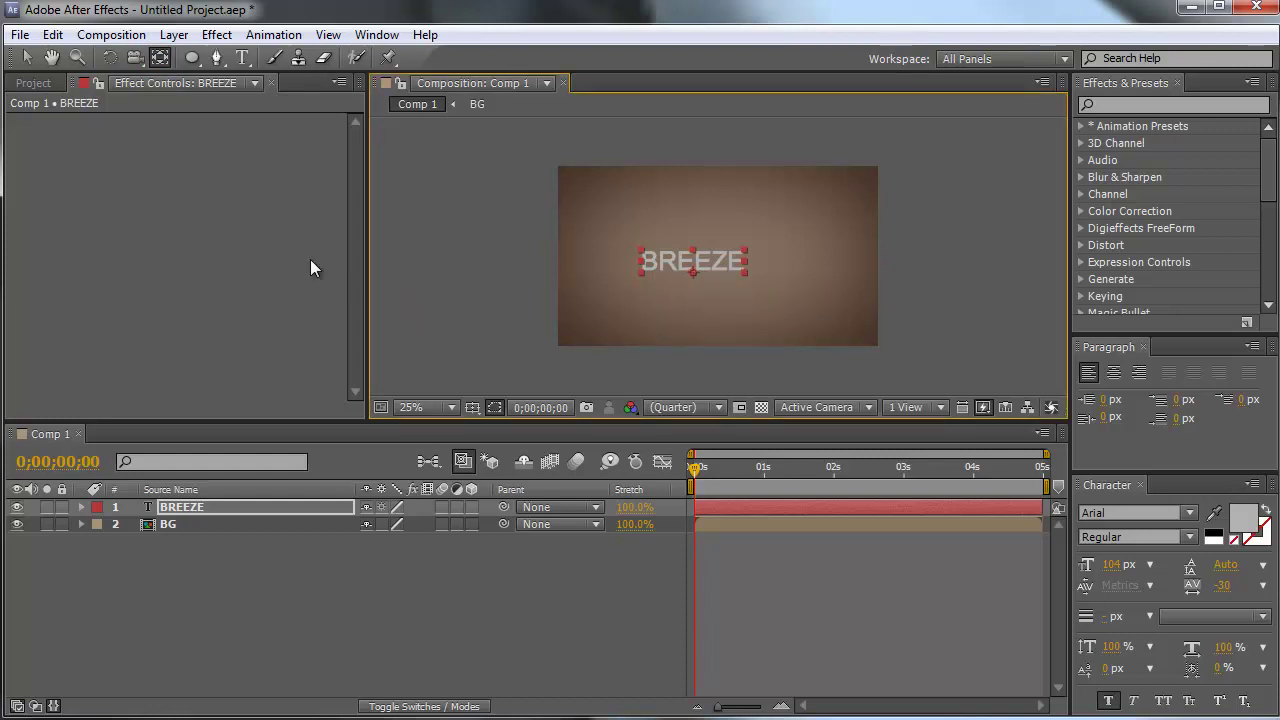
left_click(27, 57)
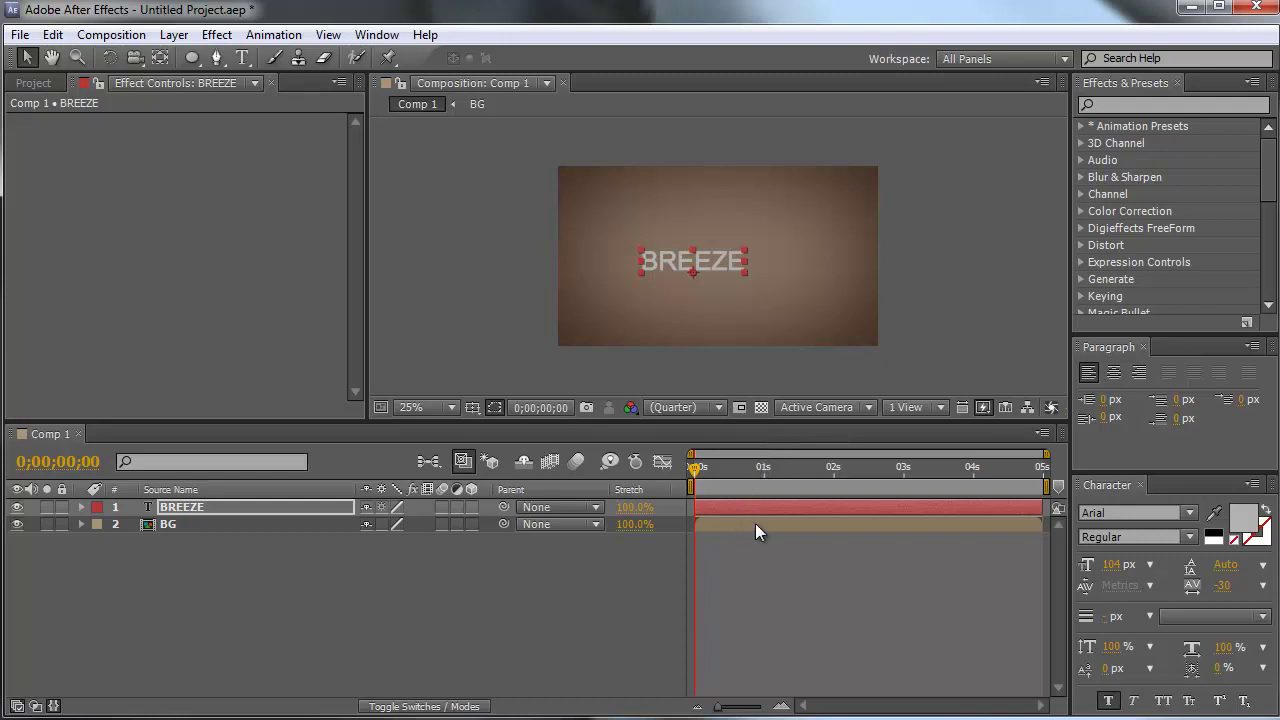
Reveal the BREEZE layer's Position property and set it to 629.9, 417.7
left_click(273, 504)
key("p")
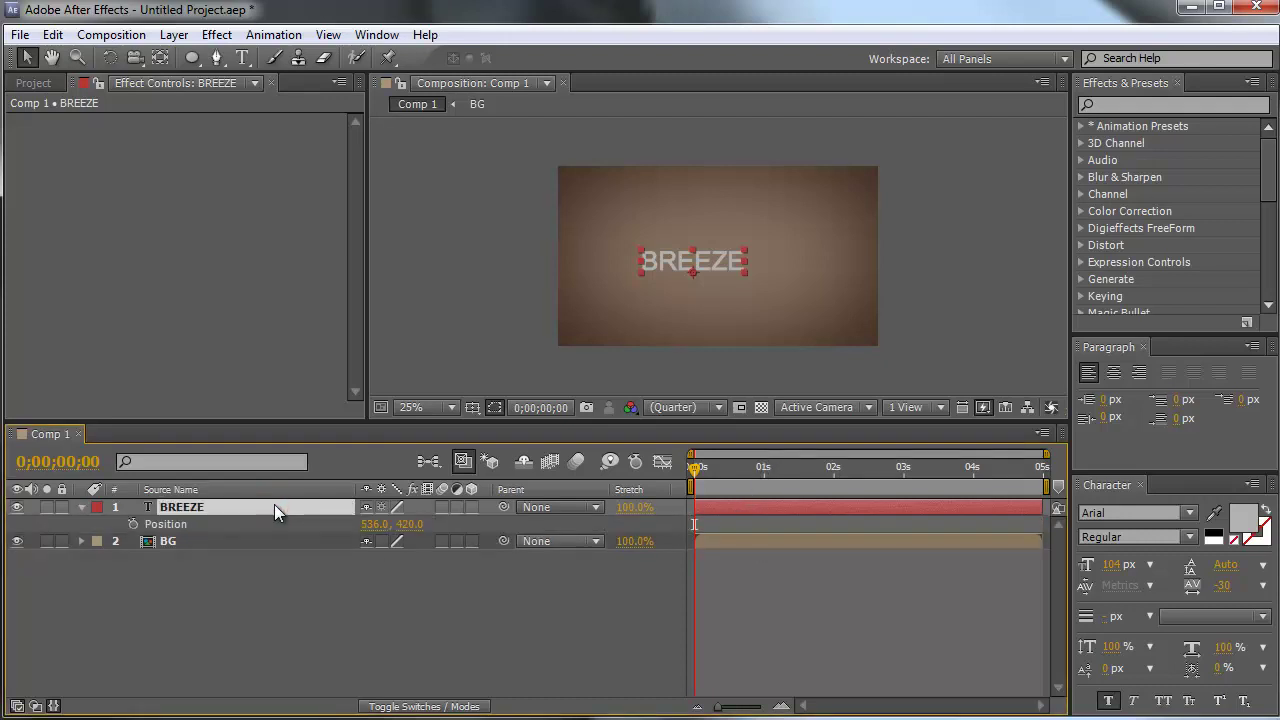
key("F2")
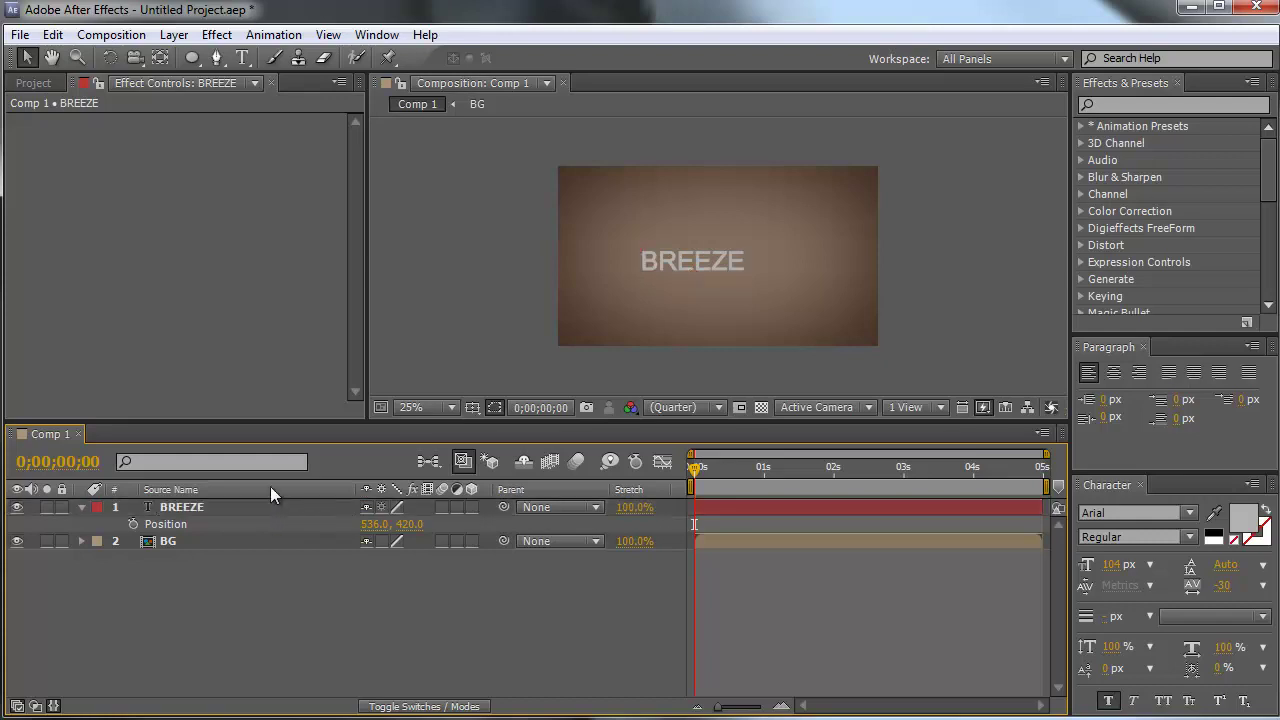
left_click(376, 524)
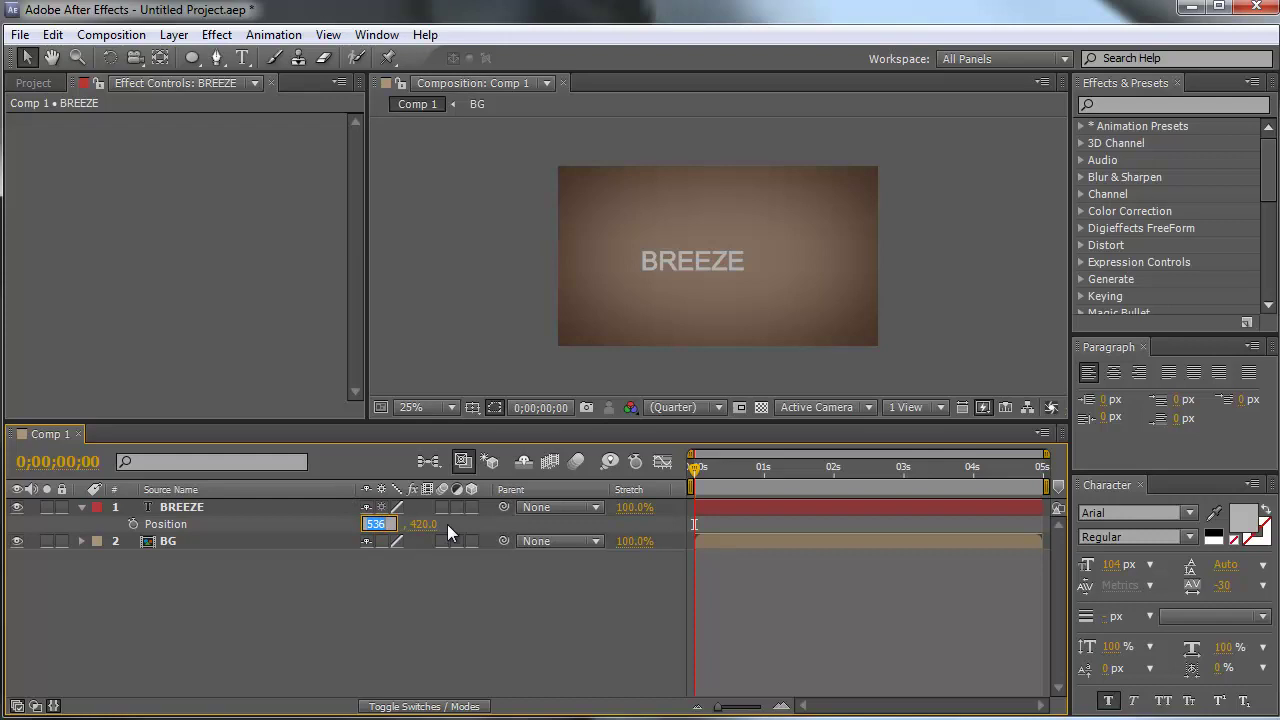
type("629.9")
key("Tab")
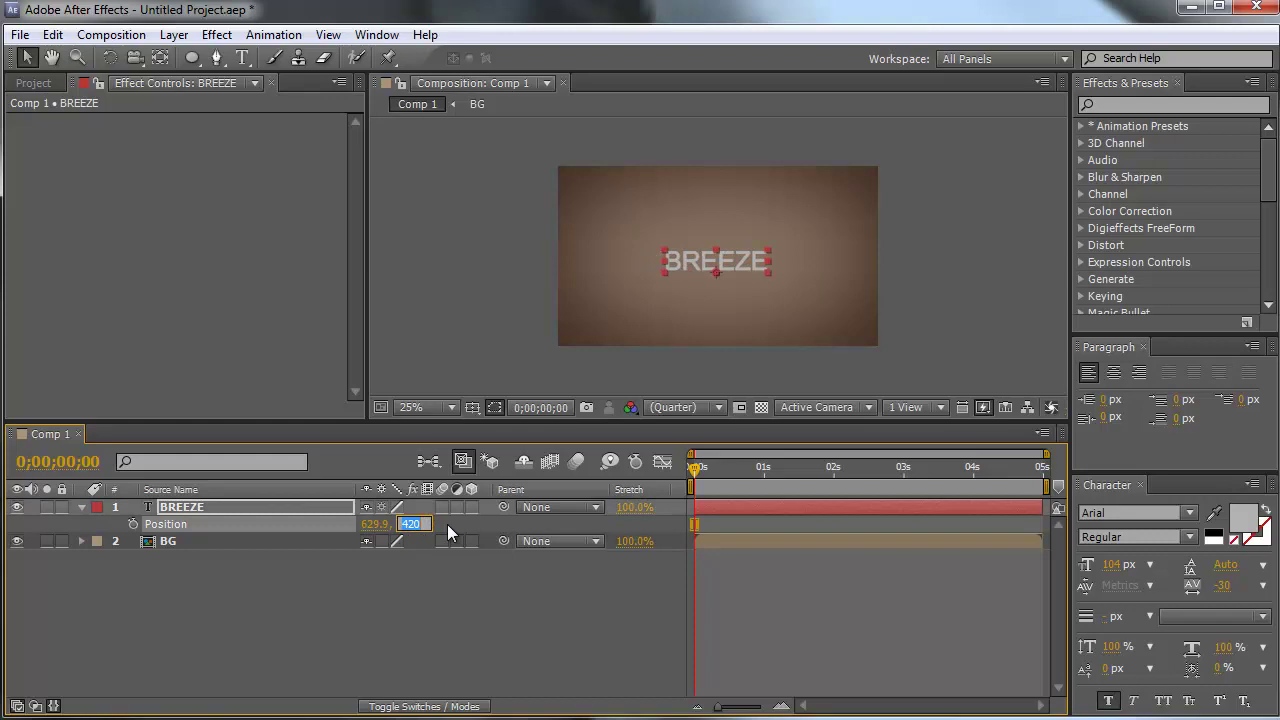
type("417.7")
key("Return")
left_click(357, 664)
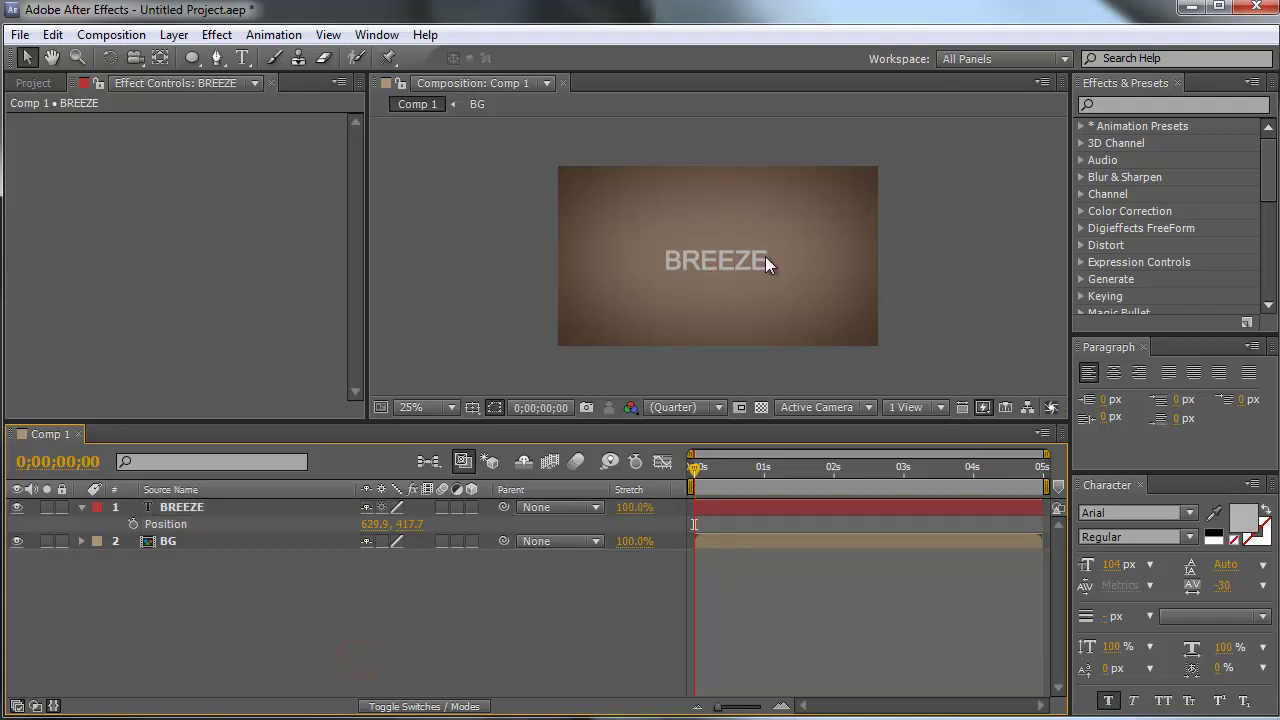
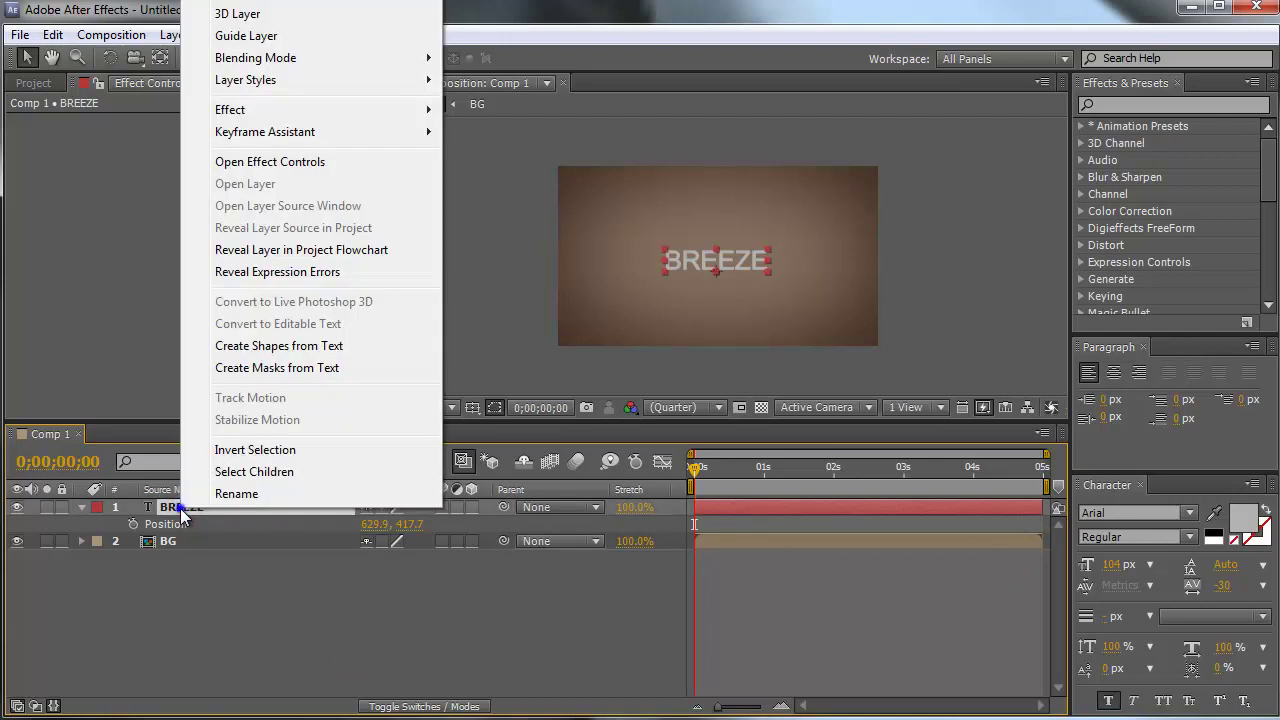
Apply the Ramp effect to the BREEZE text layer
mouse_move(314, 109)
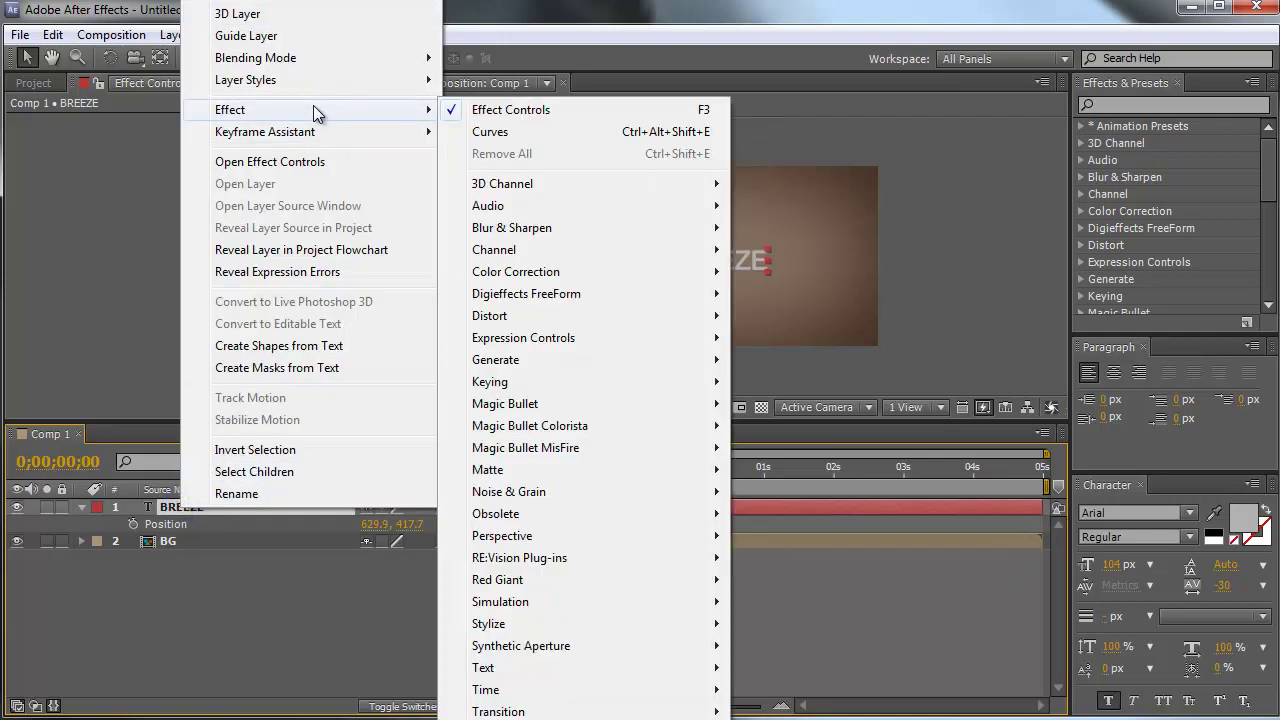
mouse_move(678, 362)
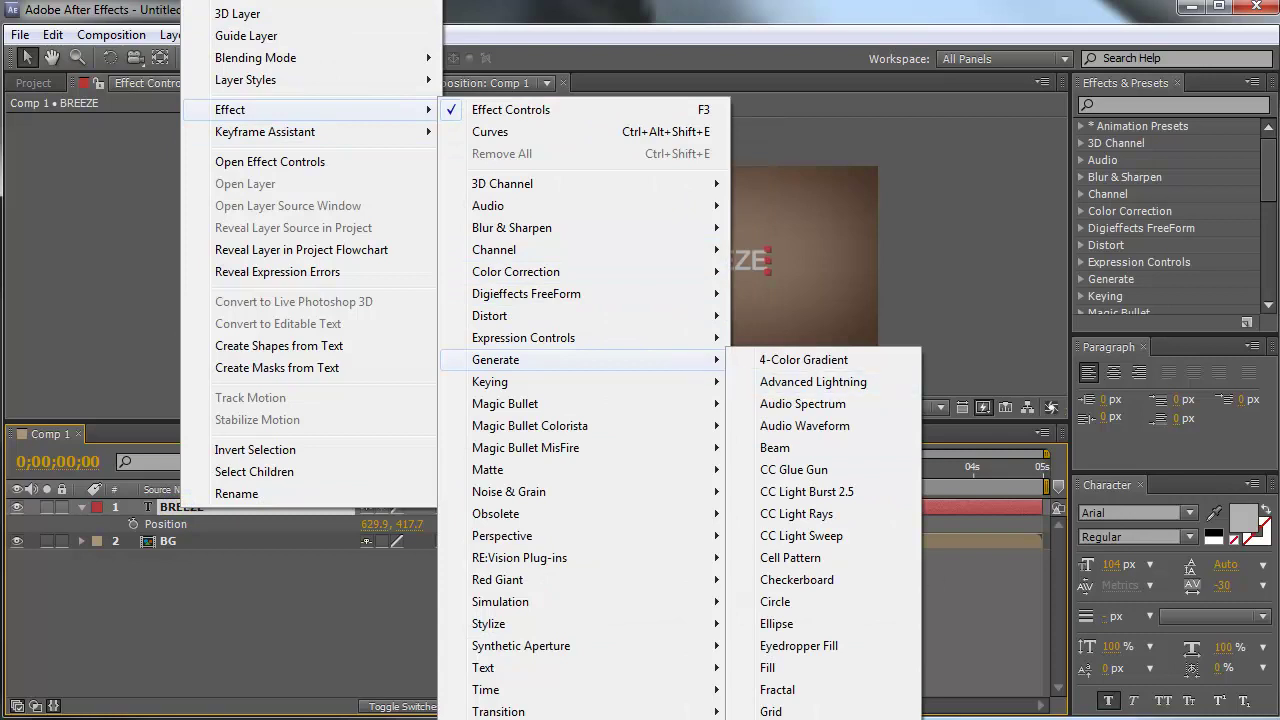
left_click(790, 716)
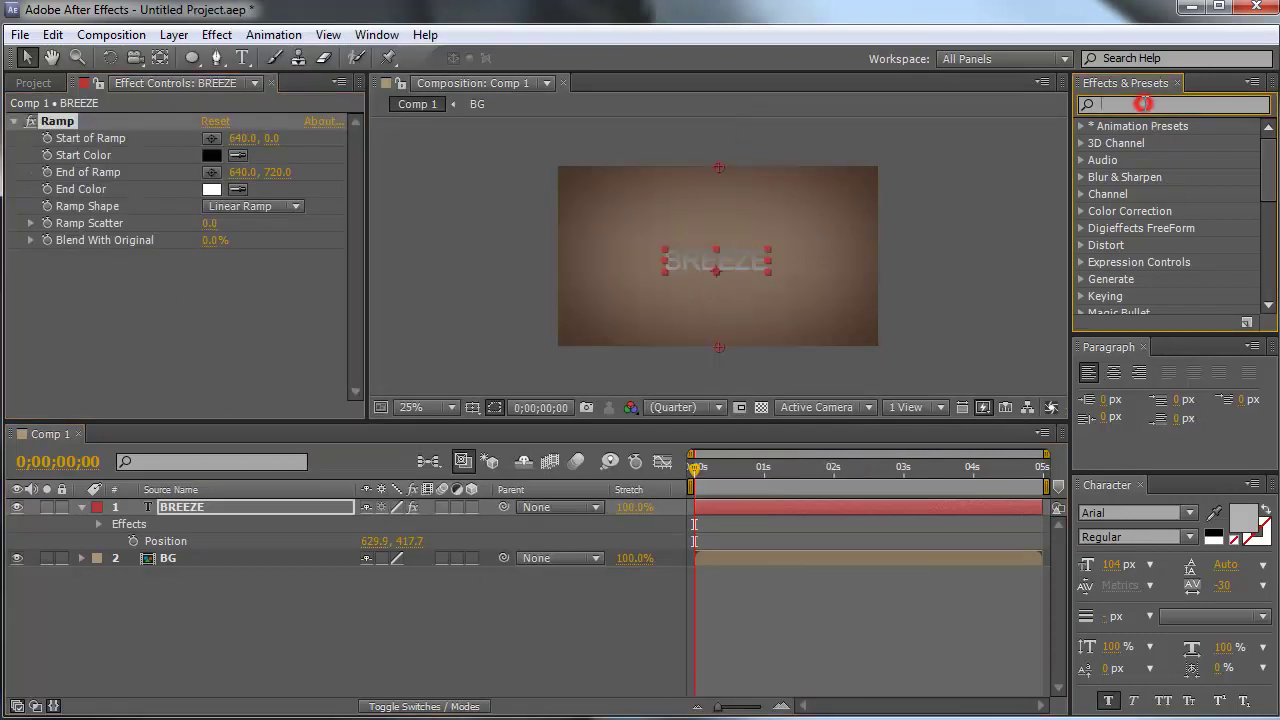
left_click(159, 336)
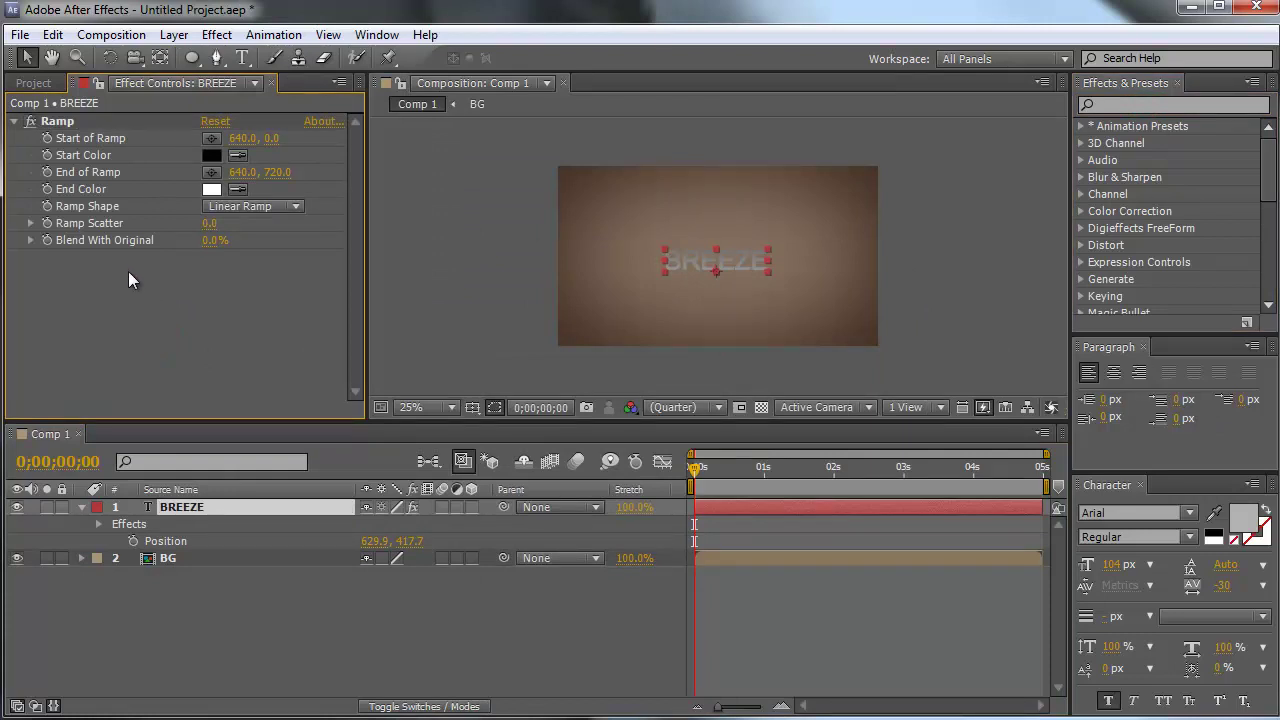
Set the ramp's vertical start coordinate to 246 and its vertical end coordinate to 510
left_click(272, 139)
type("246")
key("Return")
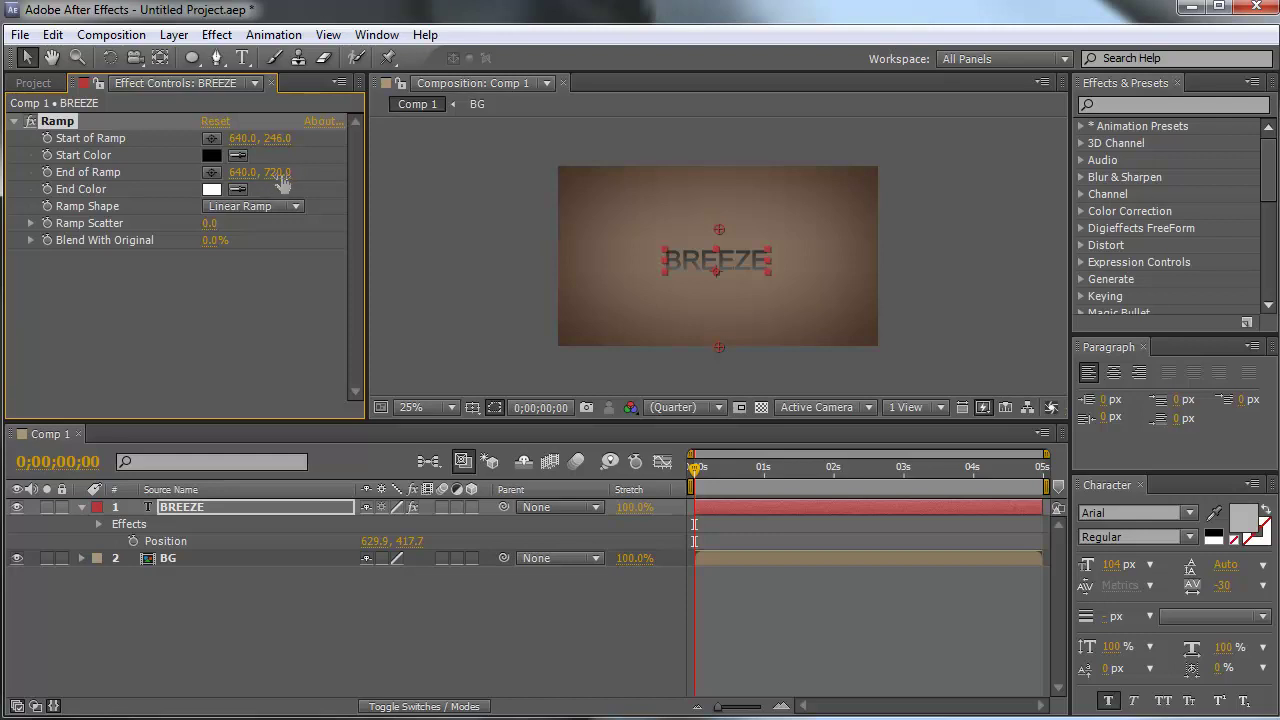
left_click(277, 173)
type("510")
key("Return")
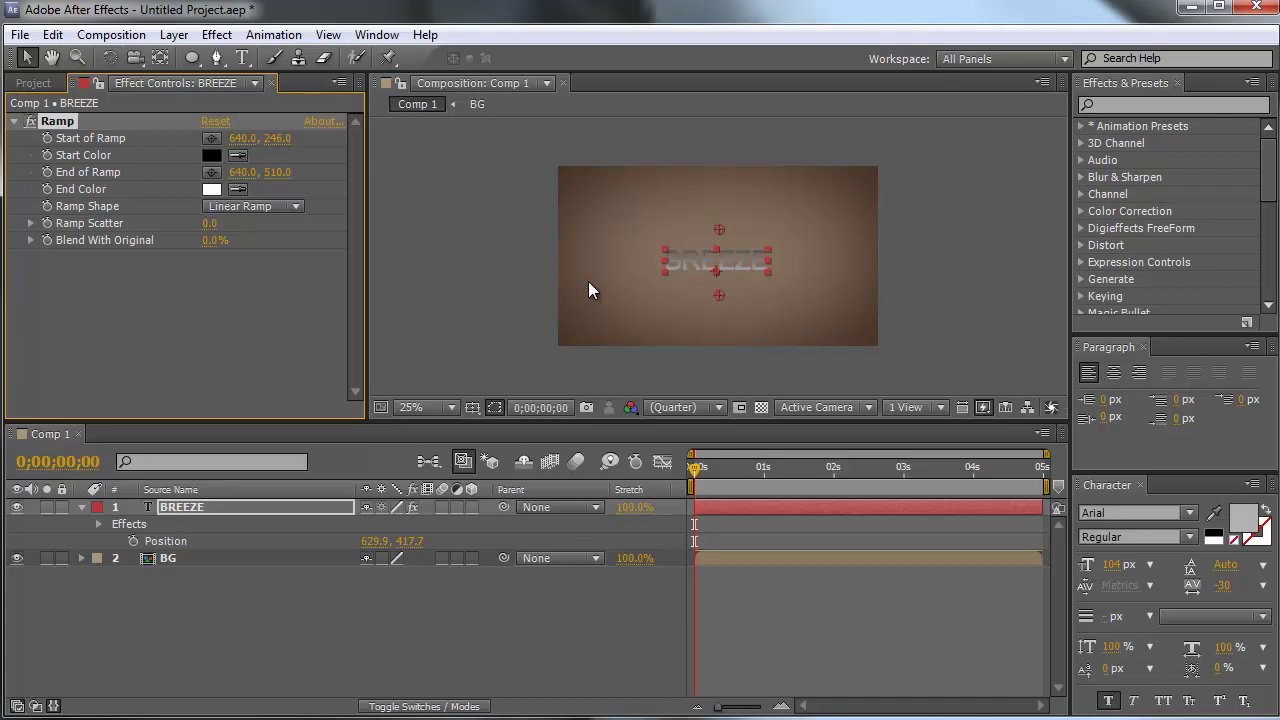
Set the ramp's start colour to a muted pinkish grey and its end colour to a dark red
left_click(216, 157)
mouse_move(435, 352)
left_mouse_down()
mouse_move(417, 334)
mouse_move(446, 329)
mouse_move(431, 336)
left_mouse_up()
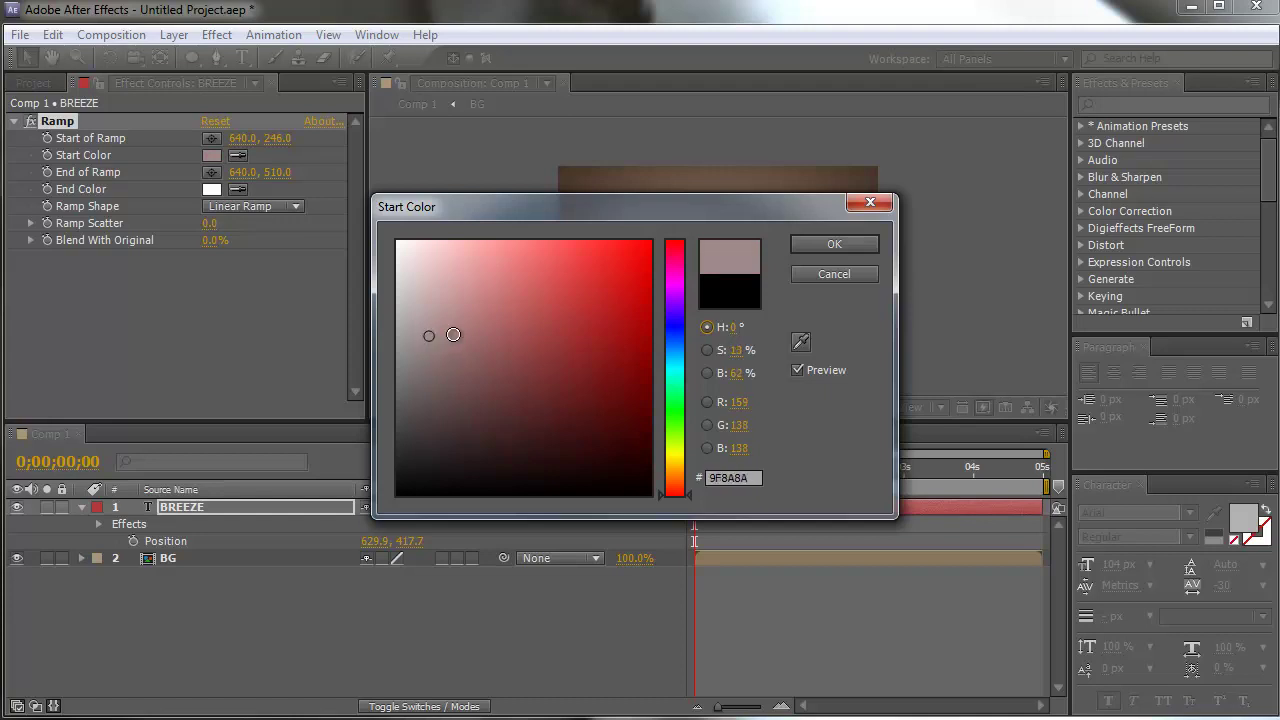
left_click(825, 245)
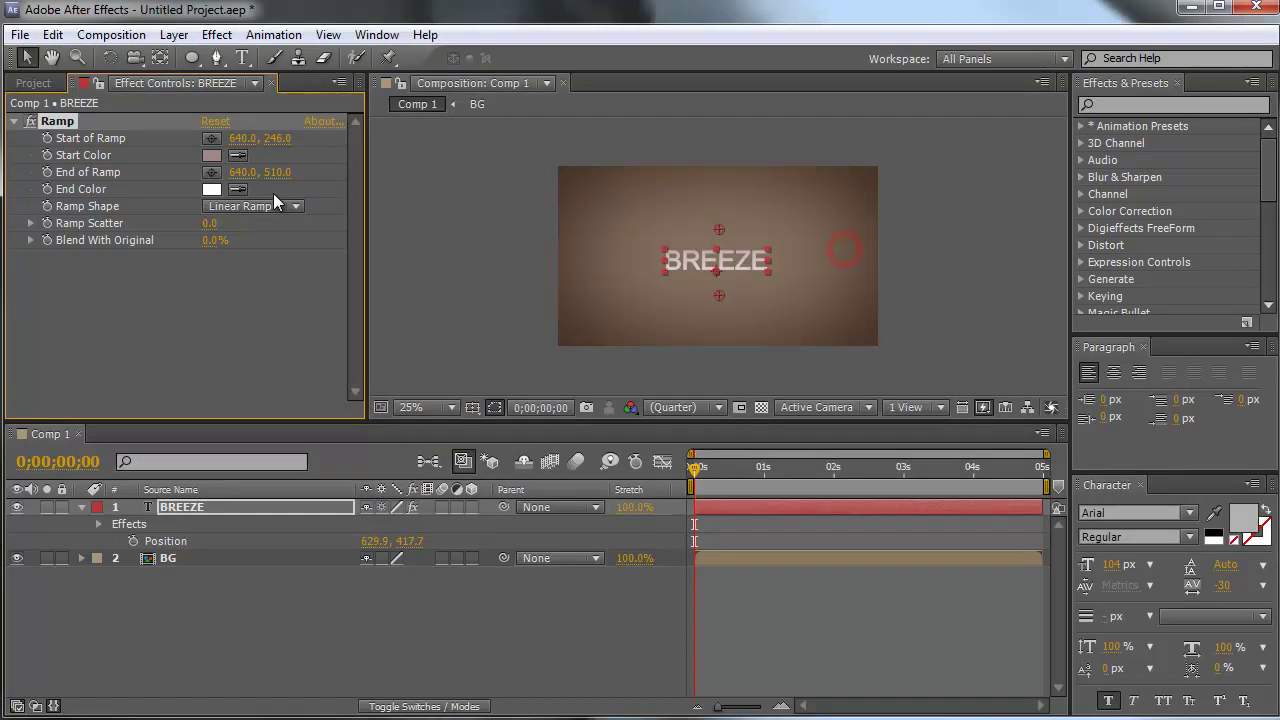
left_click(212, 190)
mouse_move(425, 373)
left_mouse_down()
mouse_move(466, 440)
mouse_move(511, 434)
mouse_move(533, 401)
left_mouse_up()
left_click(825, 247)
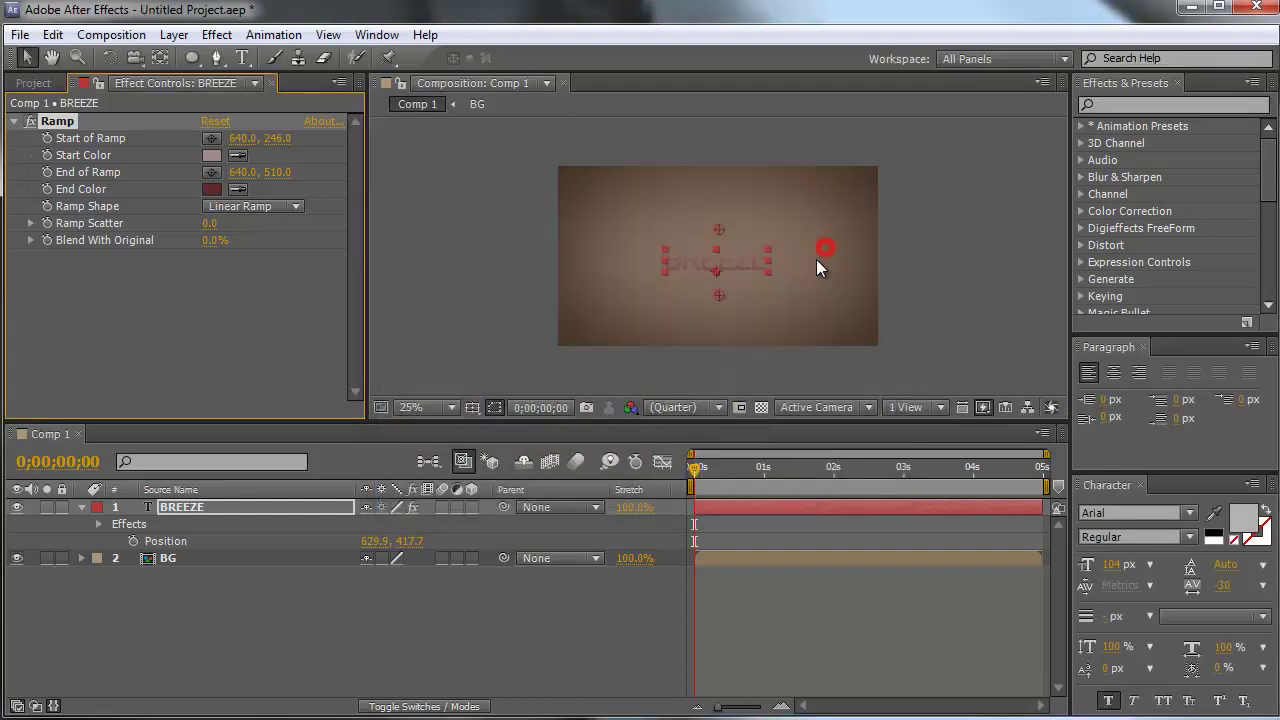
Reveal the BREEZE layer's Transform properties and set its scale to 149.9%
left_click(570, 575)
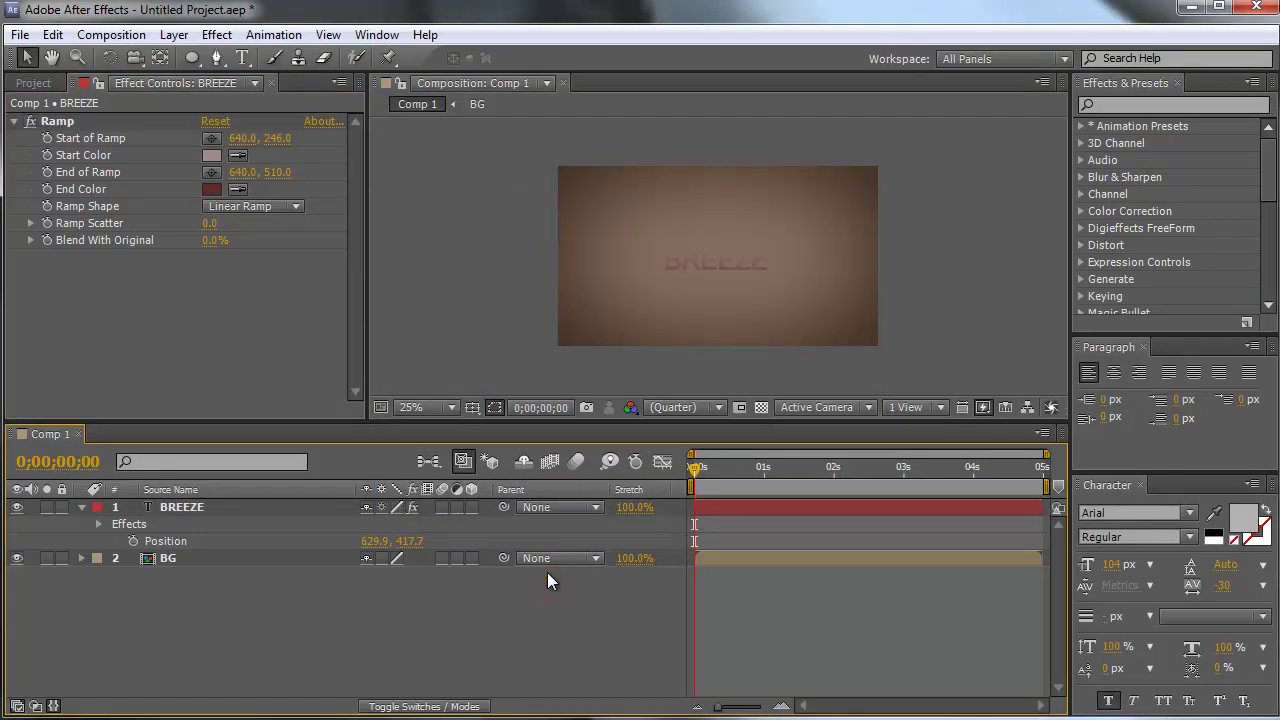
left_click(84, 506)
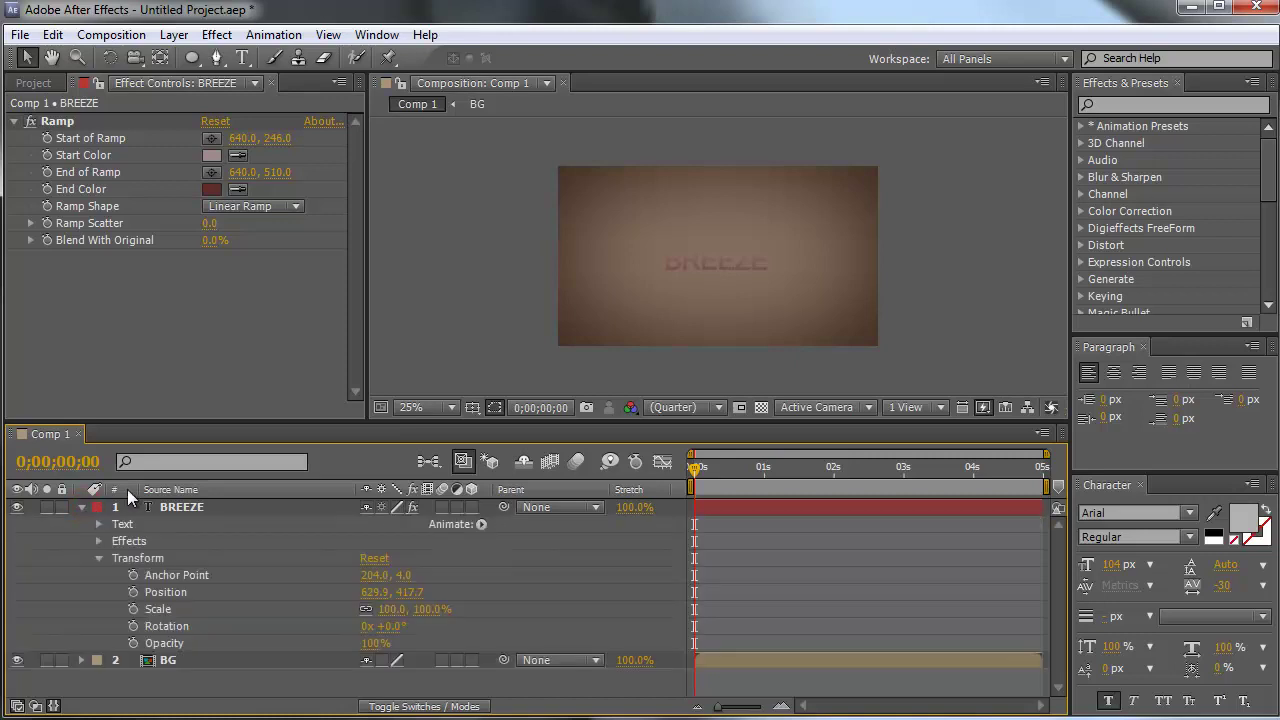
left_click_drag(157, 424, 143, 293)
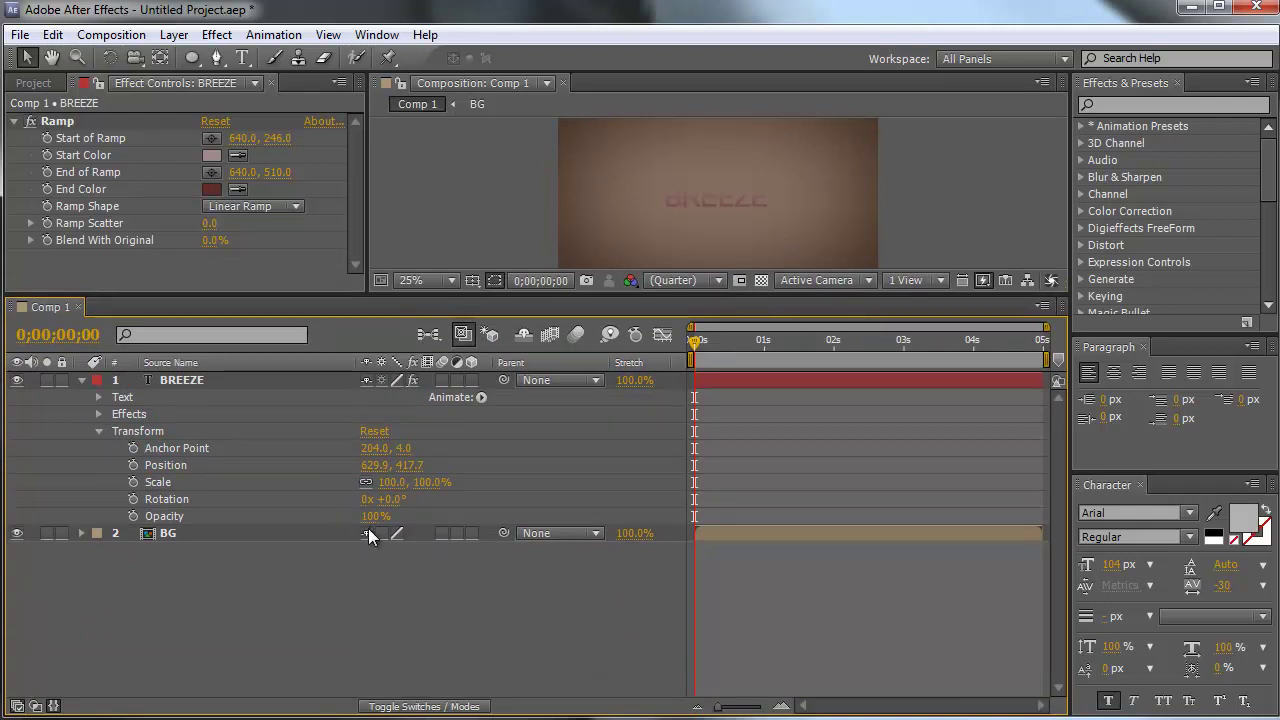
left_click(163, 483)
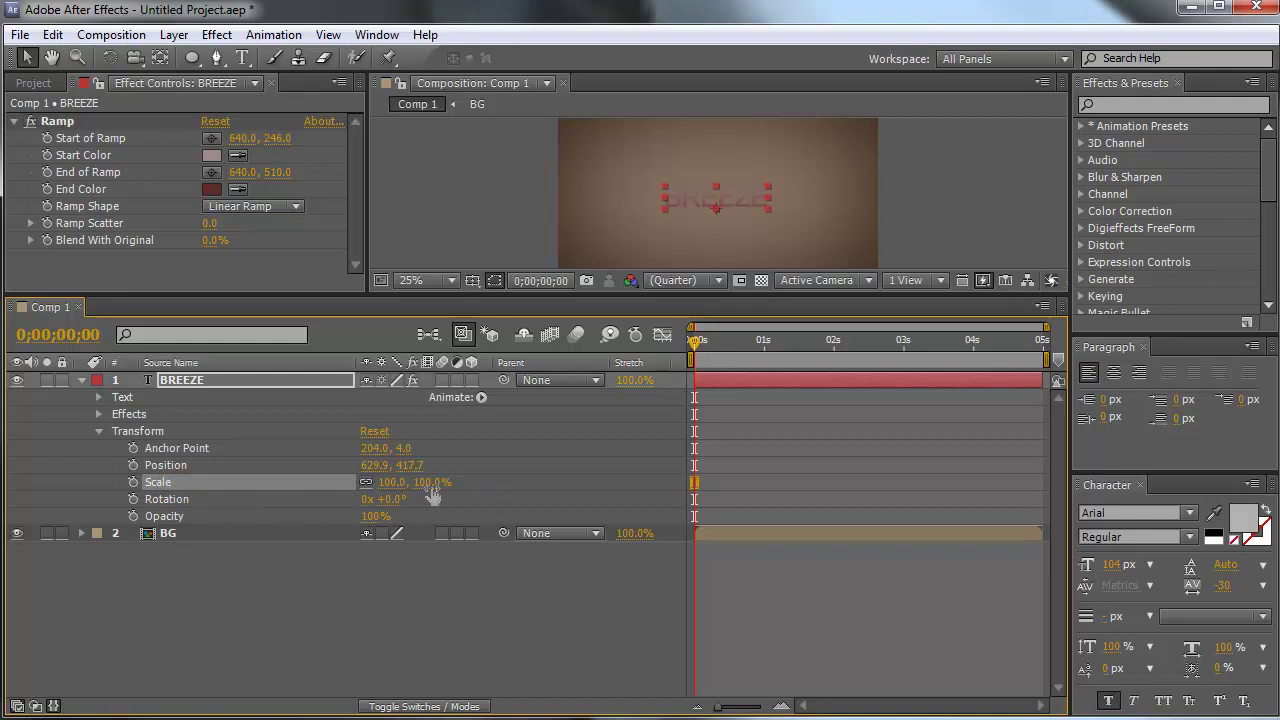
left_click(430, 483)
type("1")
type("48.9")
key("Return")
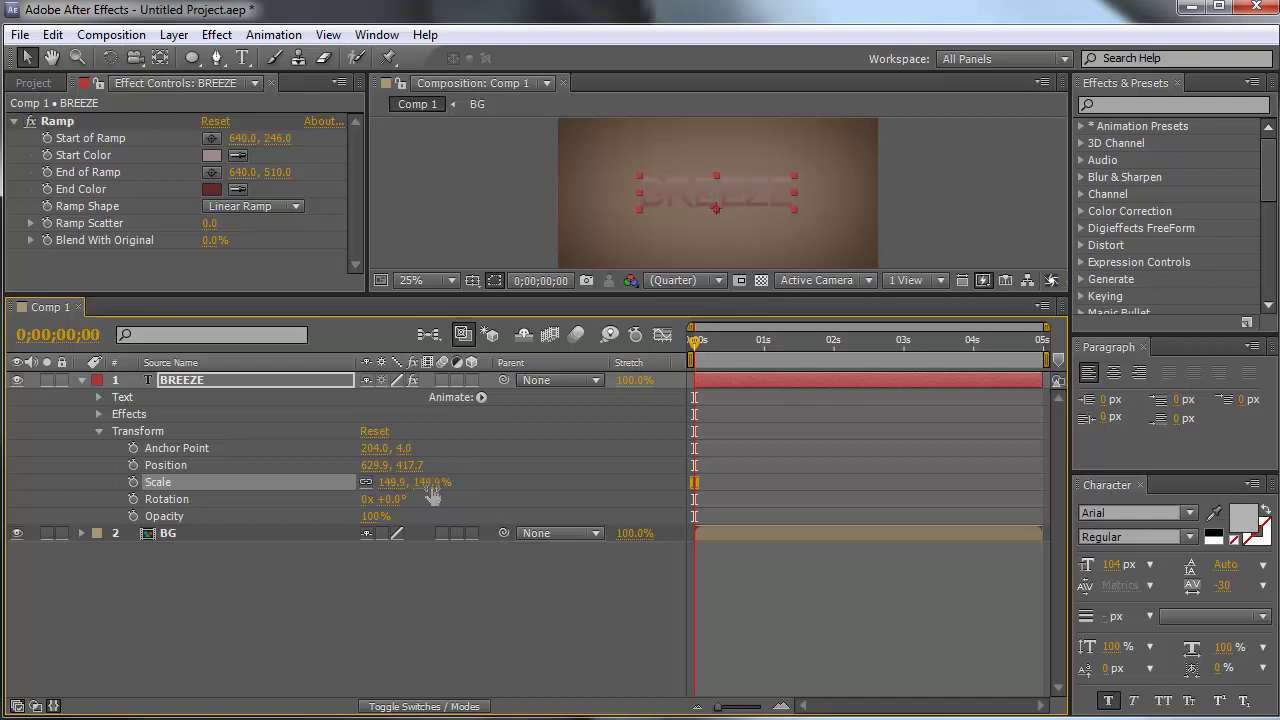
Set the BREEZE layer's opacity to 44% and collapse its Transform properties
left_click(374, 518)
type("44")
key("Return")
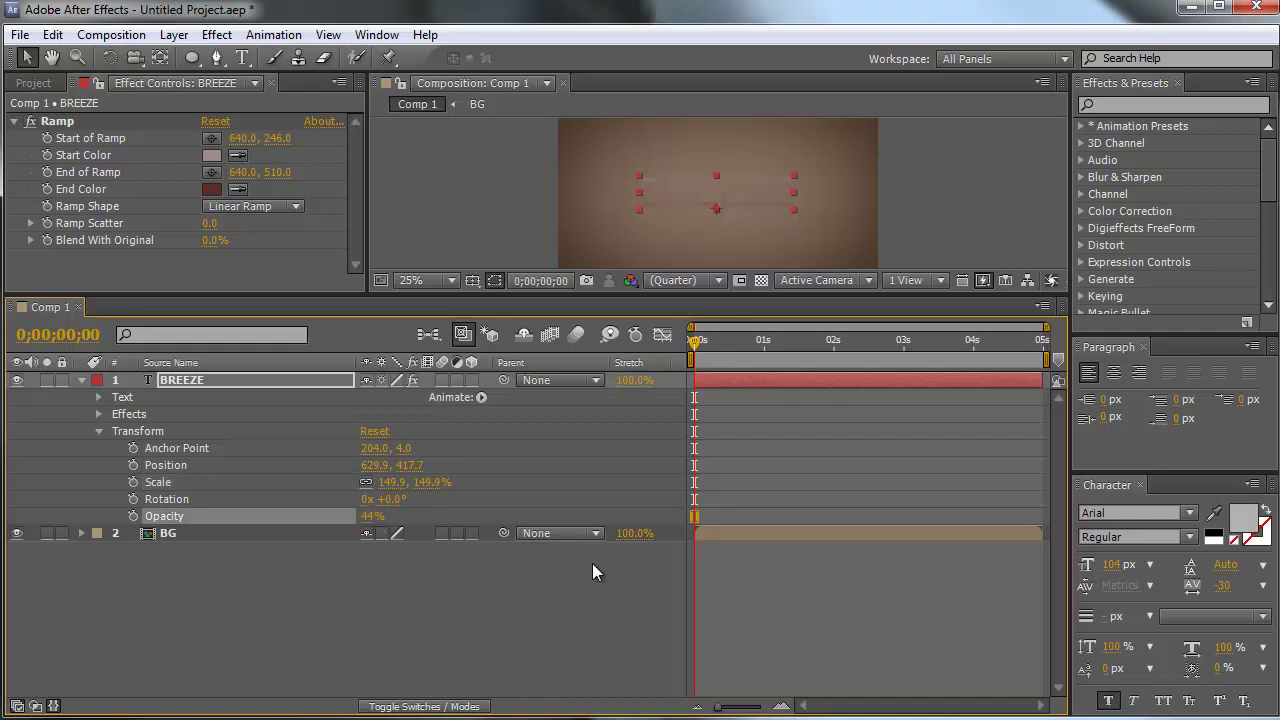
left_click(204, 581)
left_click(97, 430)
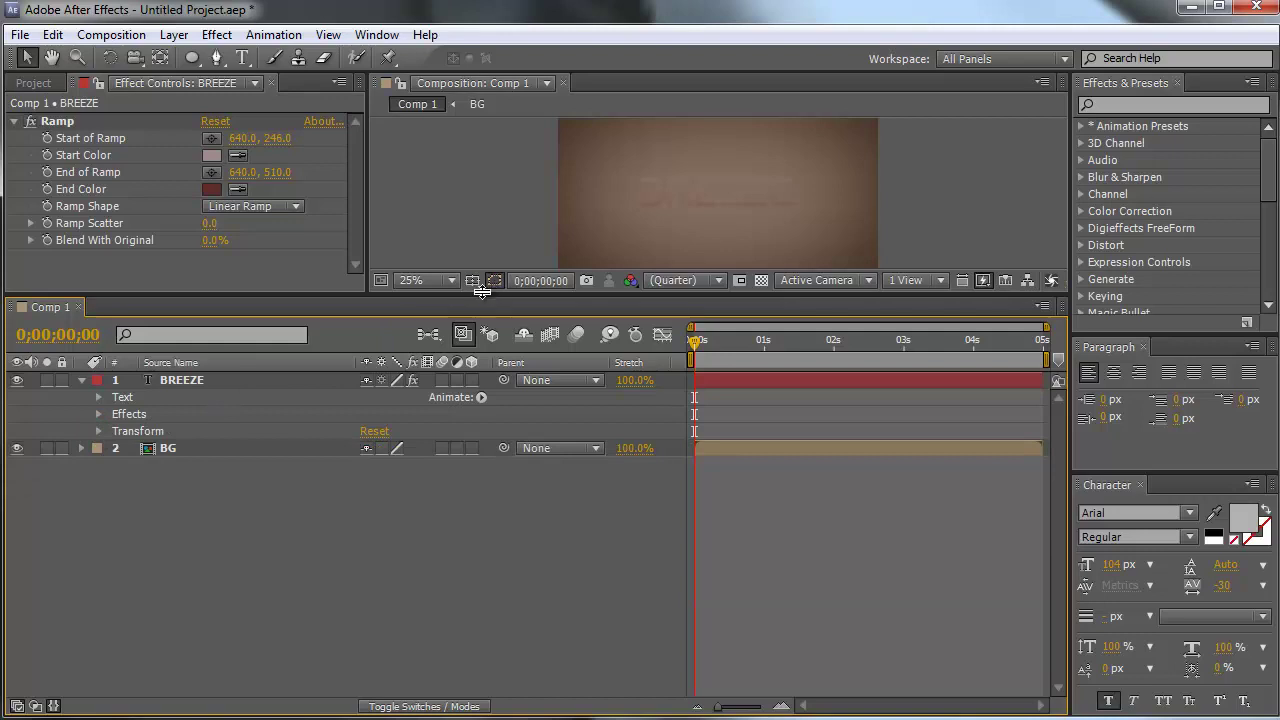
left_click_drag(481, 291, 481, 335)
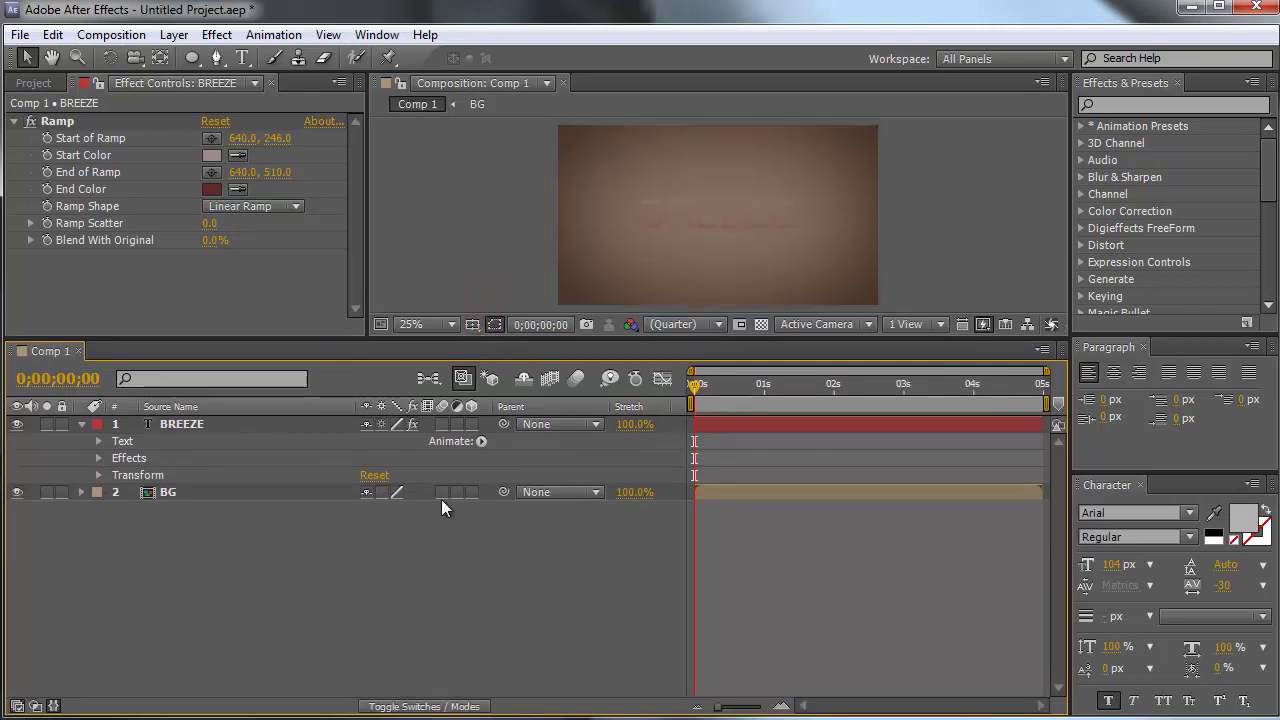
Show all layer styles on the BREEZE text layer and enlarge the timeline area to list them
left_click(201, 420)
key("Return")
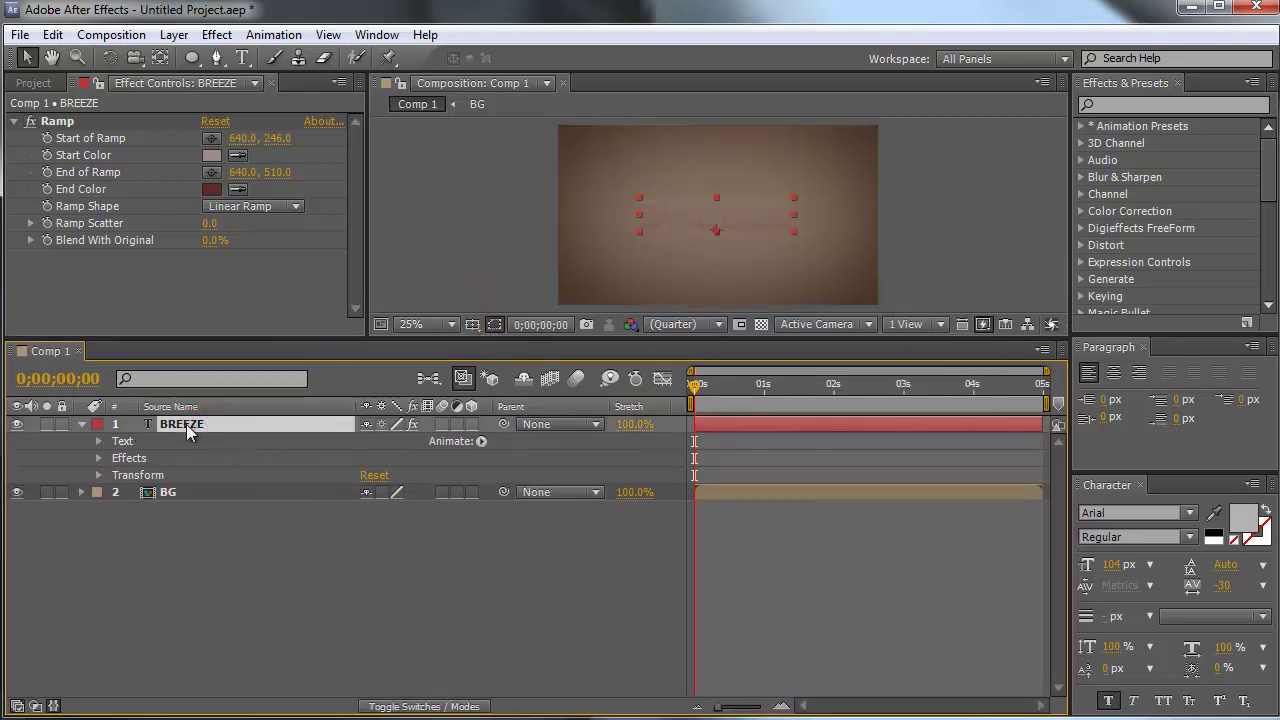
right_click(184, 425)
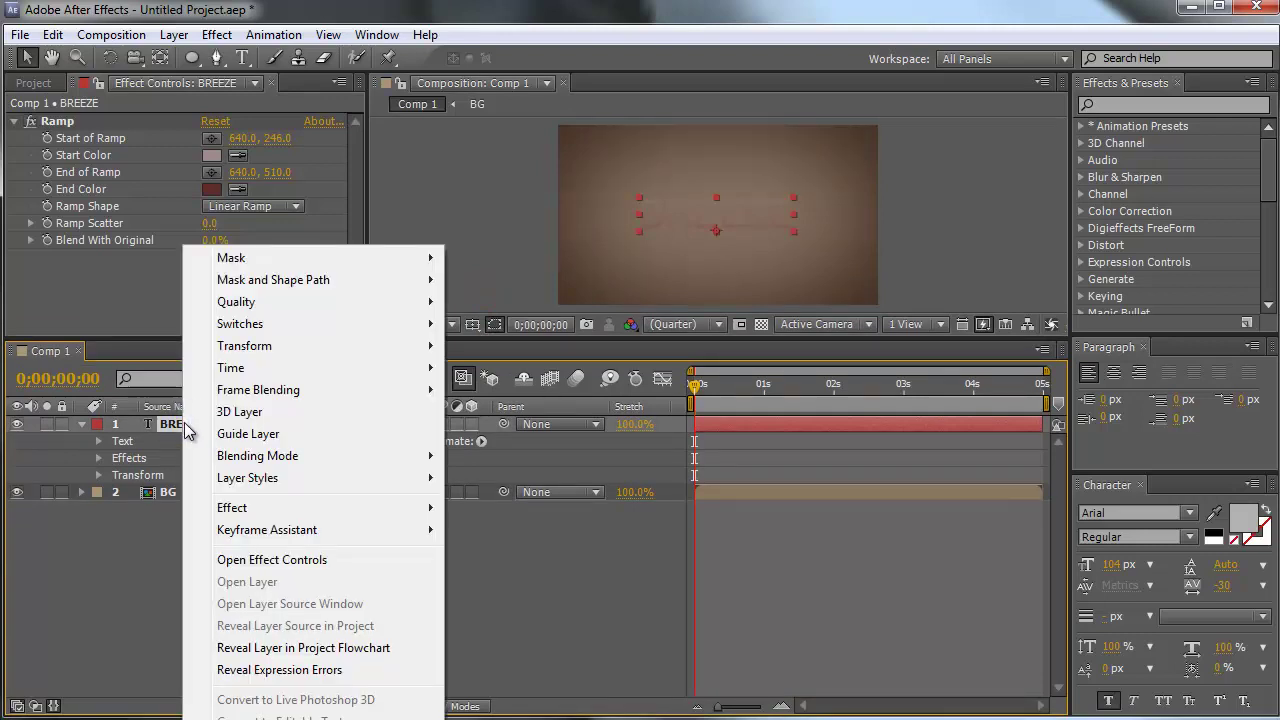
mouse_move(289, 483)
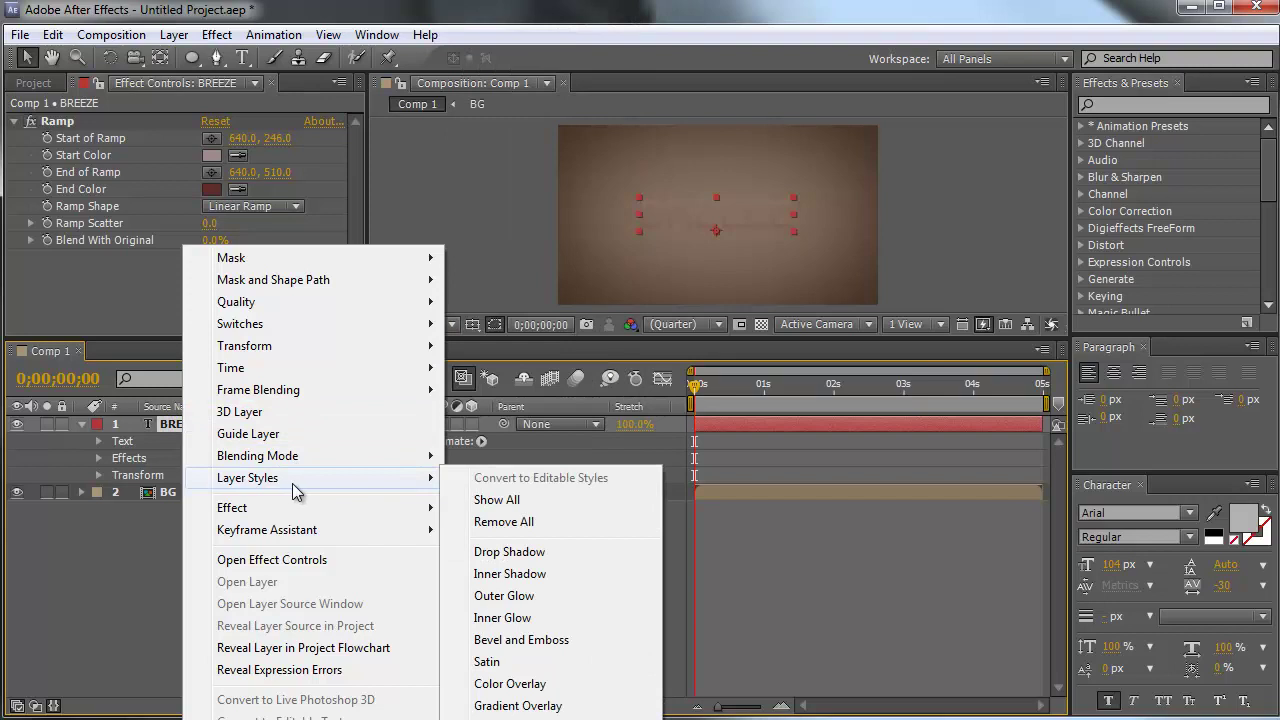
left_click(537, 500)
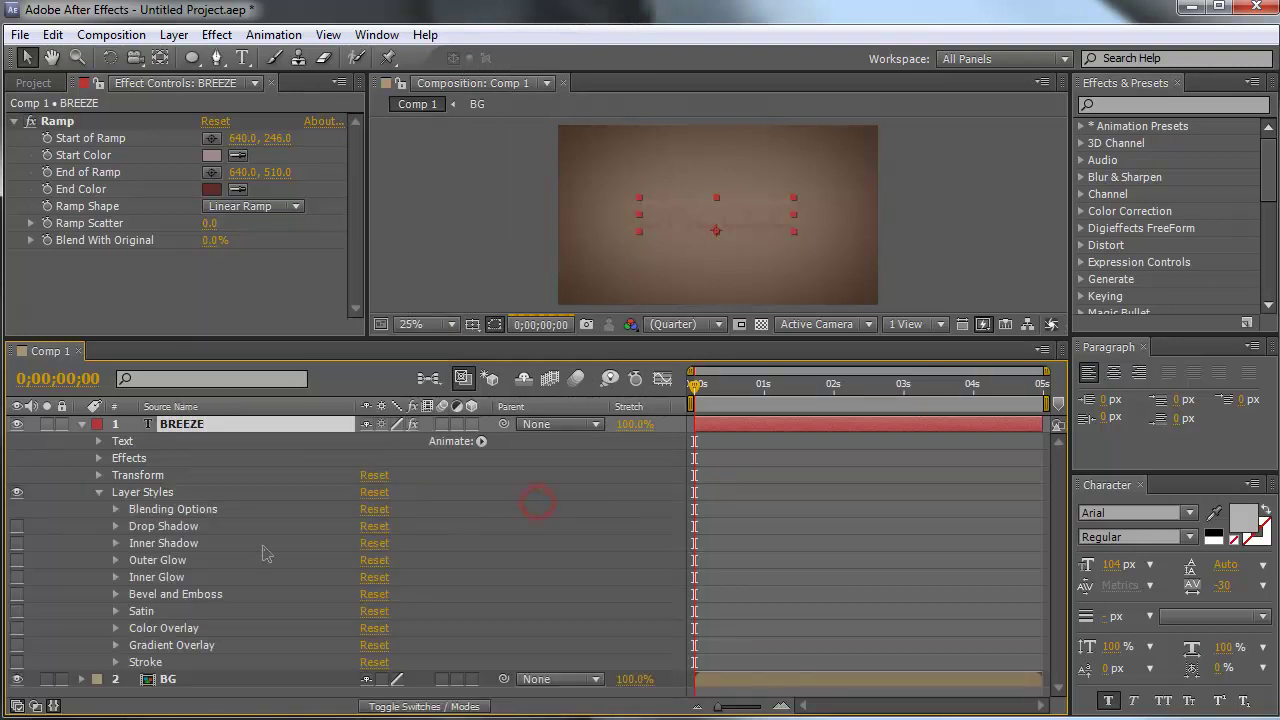
left_click_drag(259, 337, 231, 222)
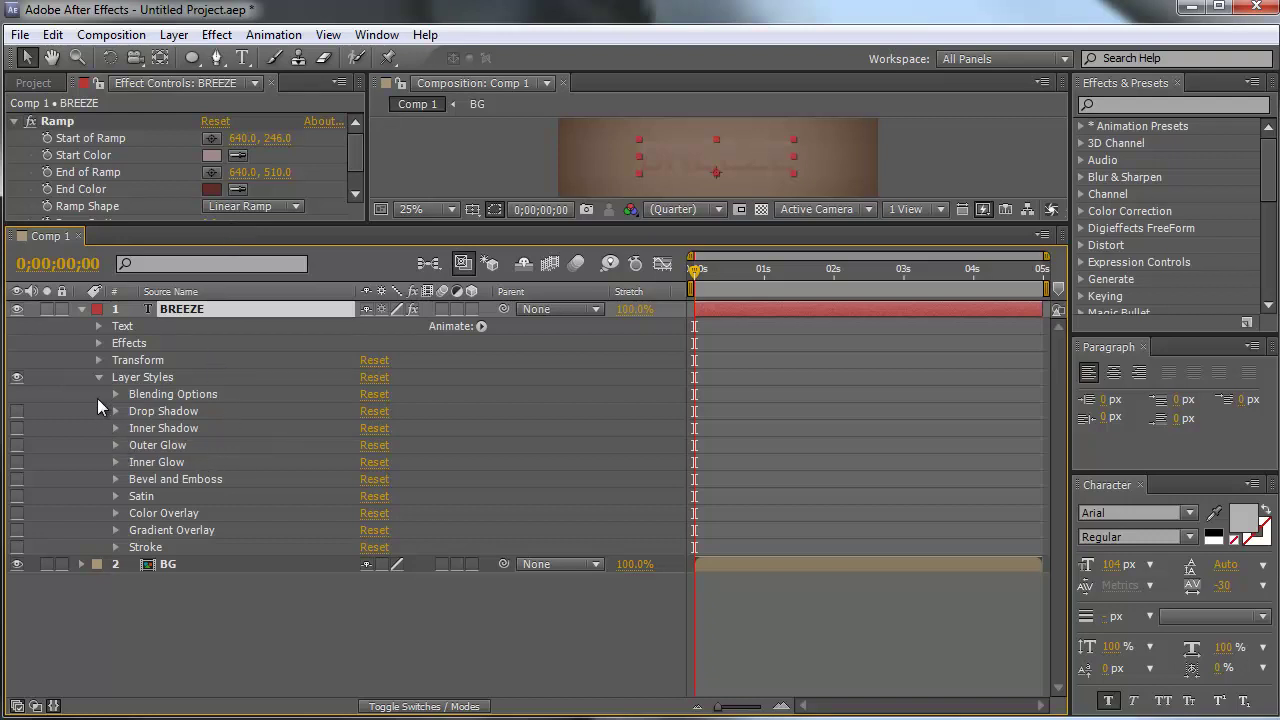
Enable the Drop Shadow, Inner Shadow and Inner Glow styles on the BREEZE layer
left_click(16, 378)
left_click(16, 411)
left_click(16, 428)
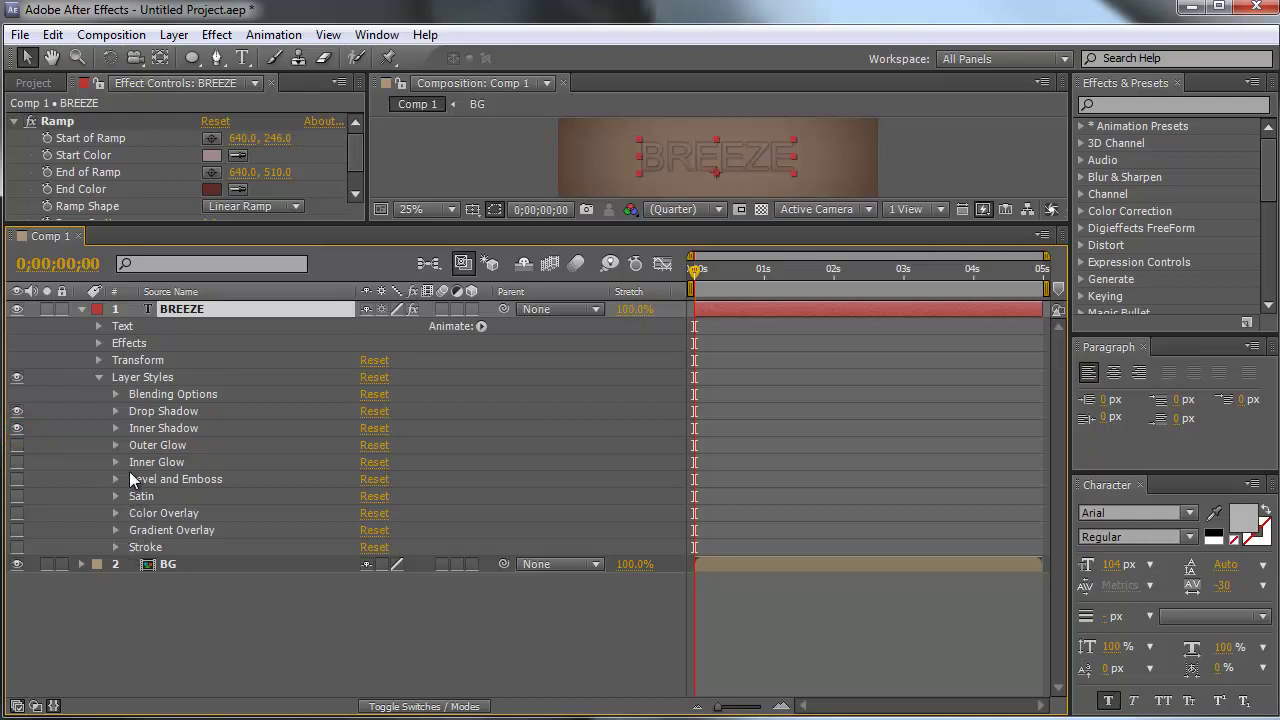
left_click(16, 462)
Set the drop shadow's blend mode to Normal and its opacity to 100%
left_click(115, 412)
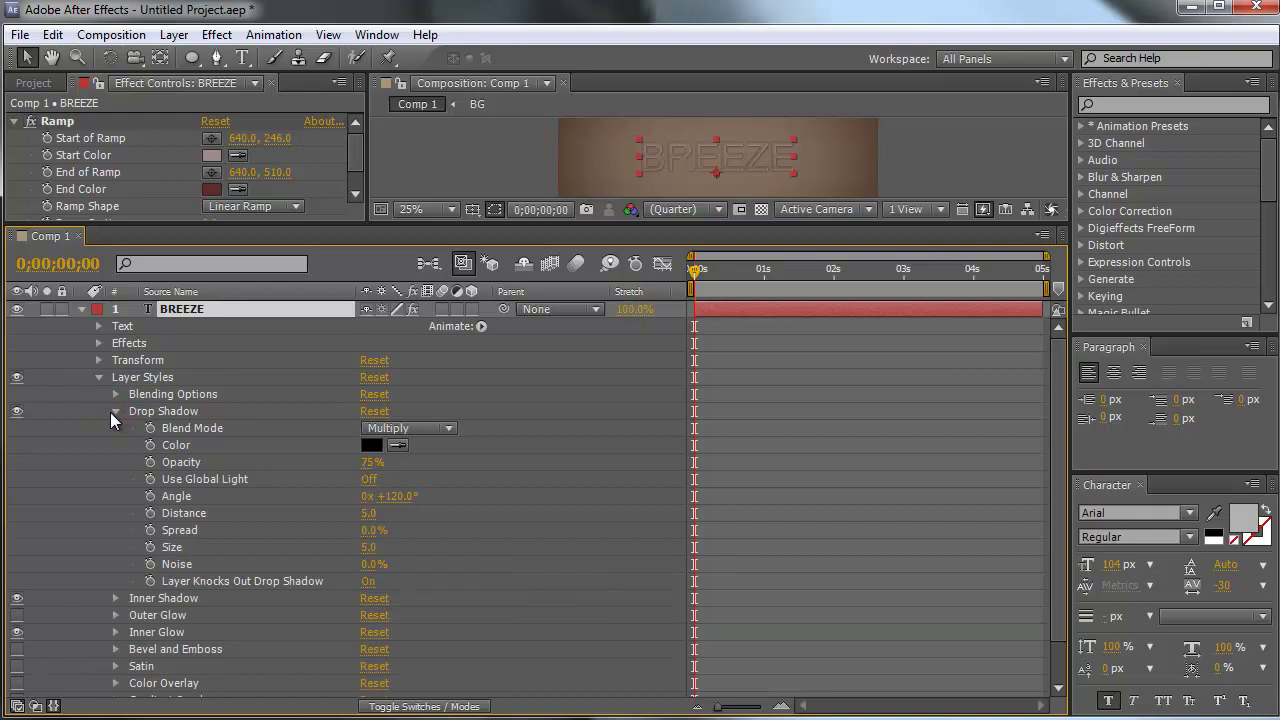
left_click(384, 427)
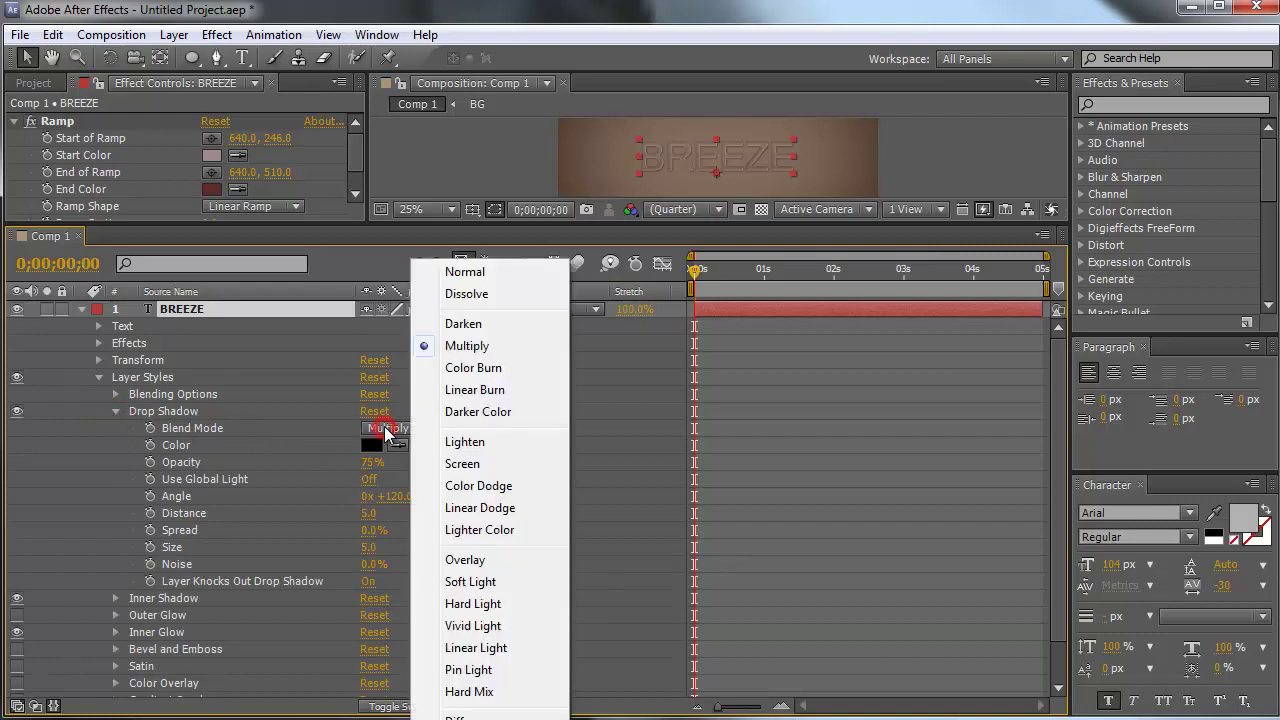
left_click(464, 268)
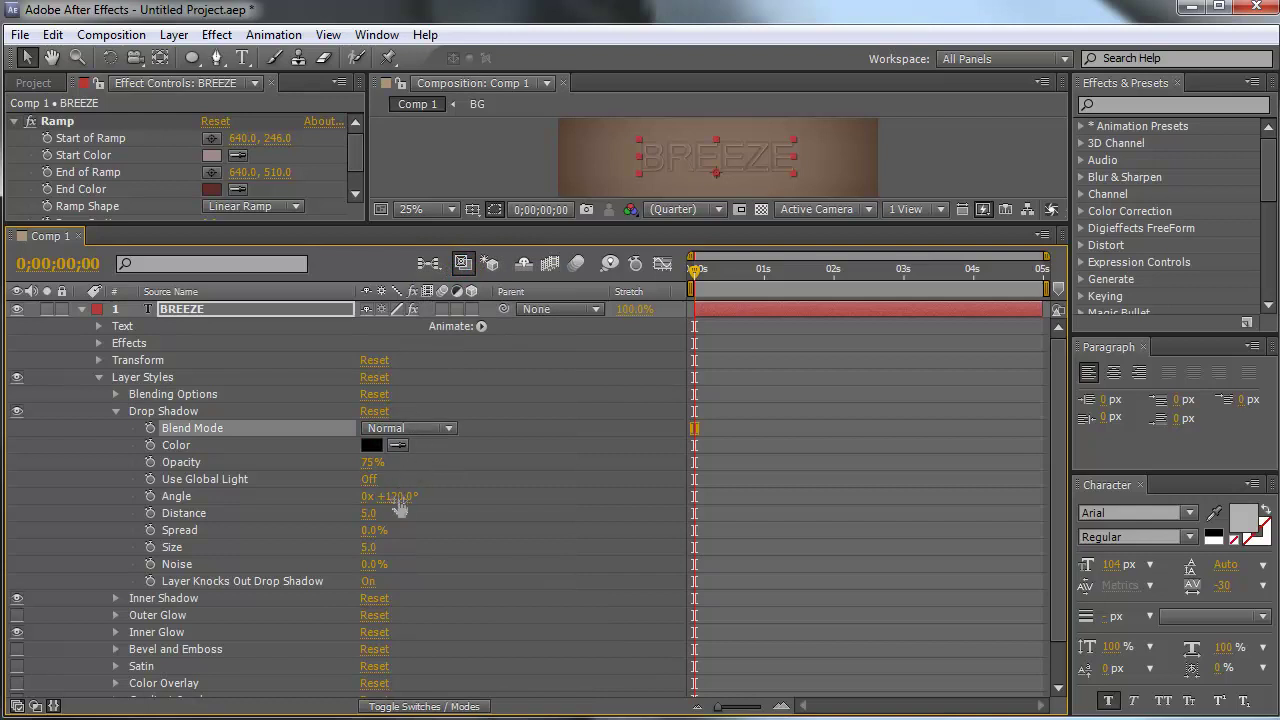
left_click_drag(369, 462, 437, 463)
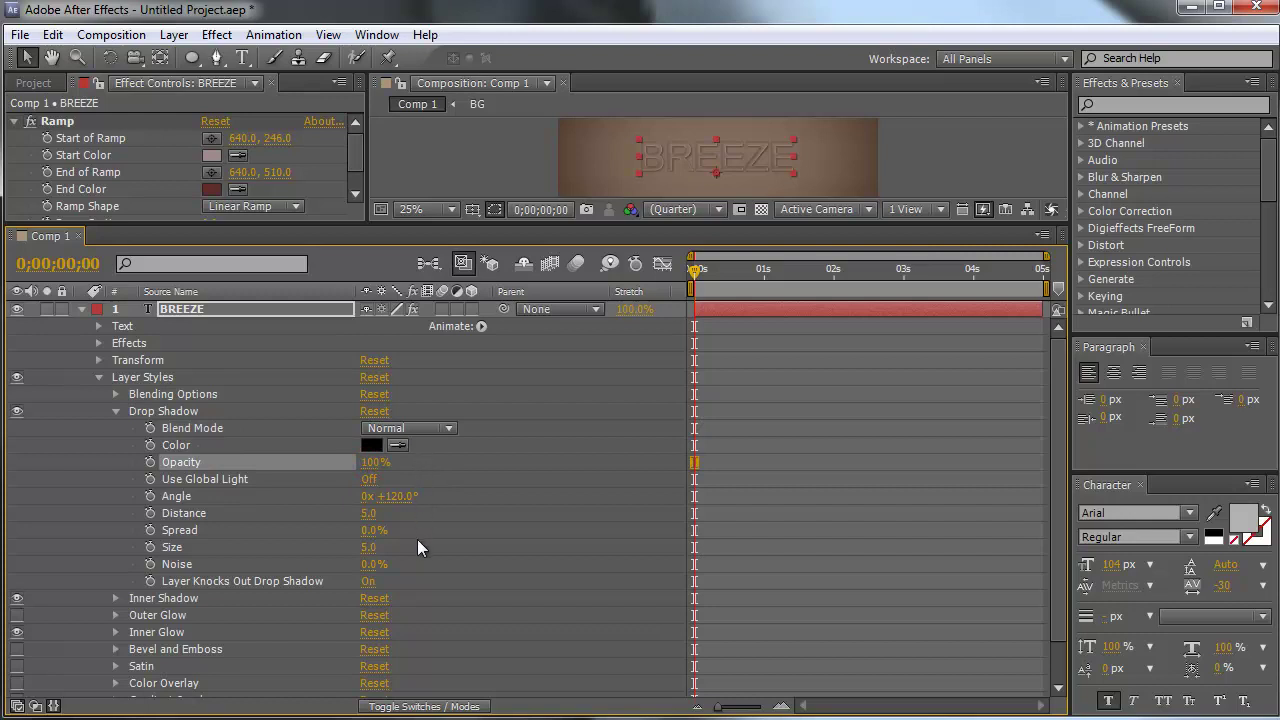
Set the drop shadow's angle to -94°, distance to 3 and size to 0, and collapse its settings
left_click(398, 496)
type("-94")
key("Return")
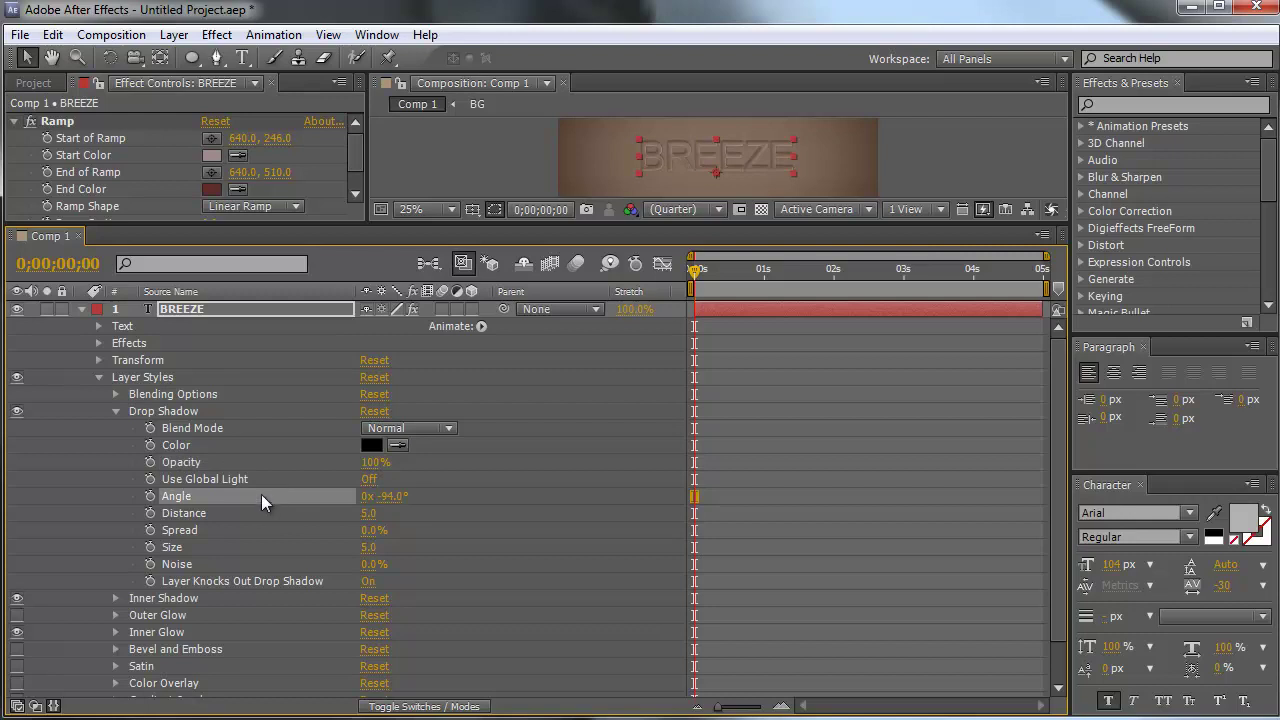
left_click(367, 513)
type("3")
key("Return")
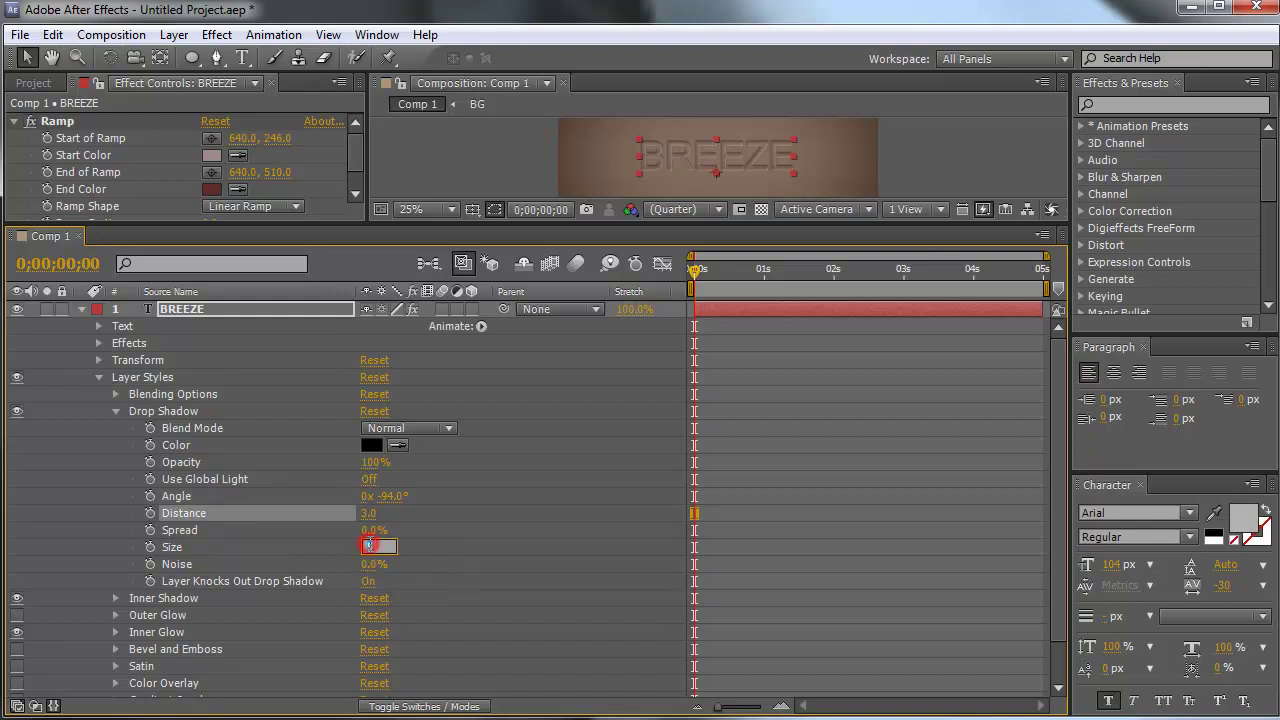
left_click(368, 547)
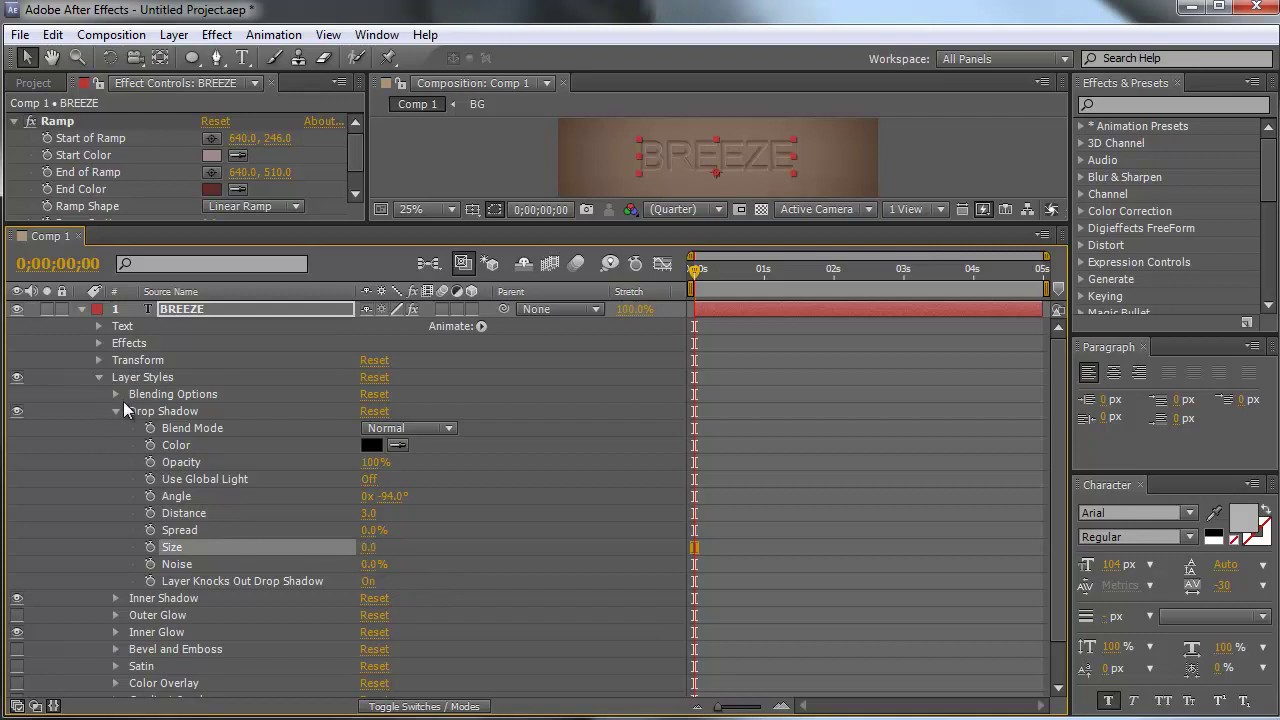
left_click(114, 410)
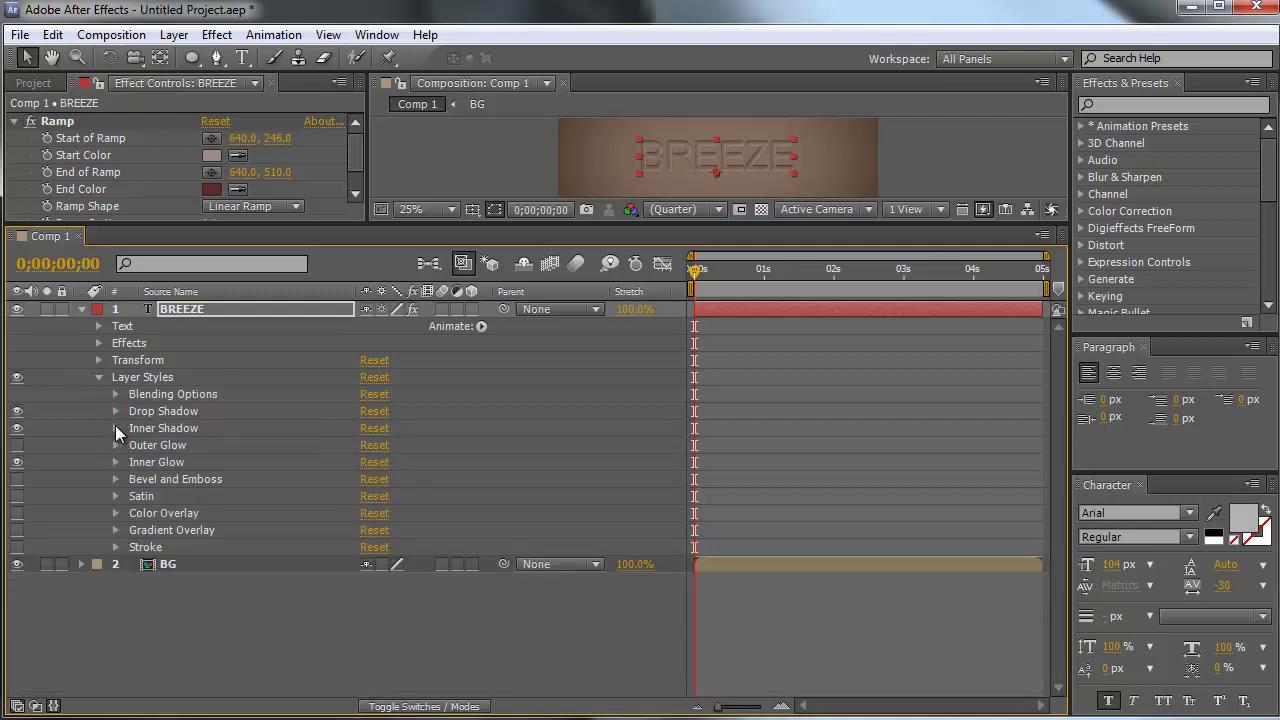
Set the inner shadow's blend mode to Normal and its colour to near-white FFFCFC
left_click(116, 428)
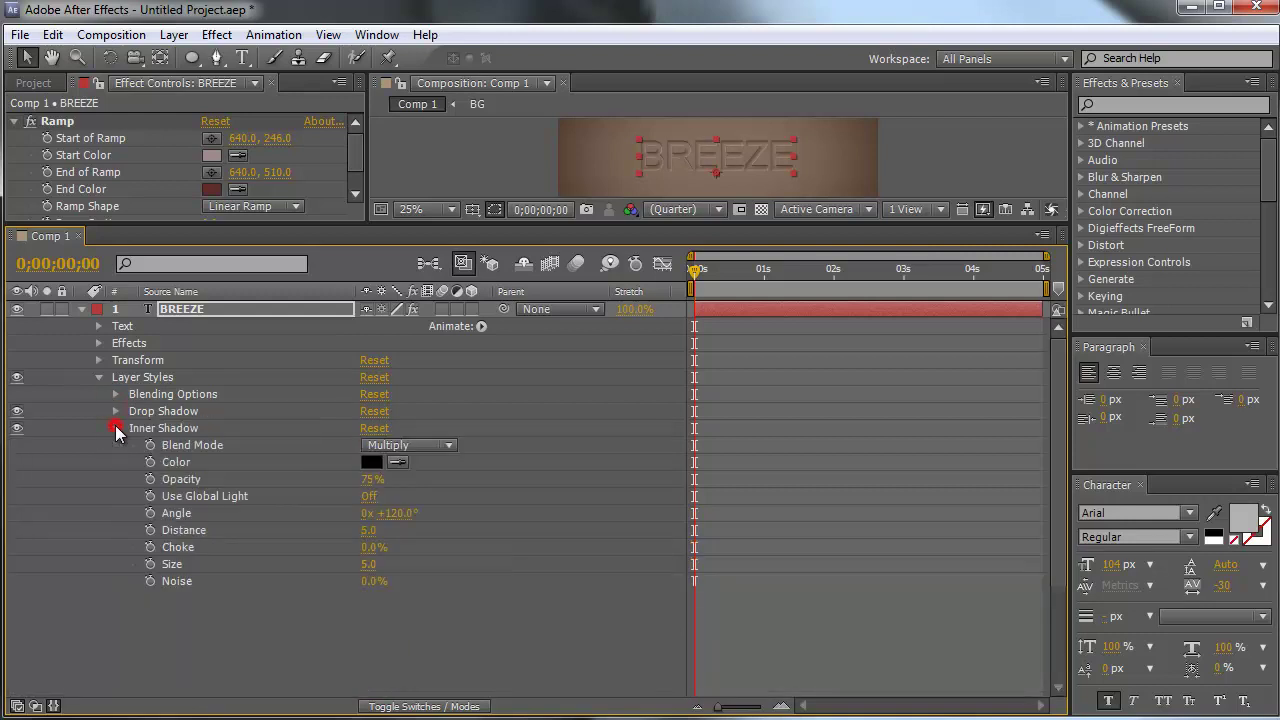
left_click(431, 441)
left_click(472, 270)
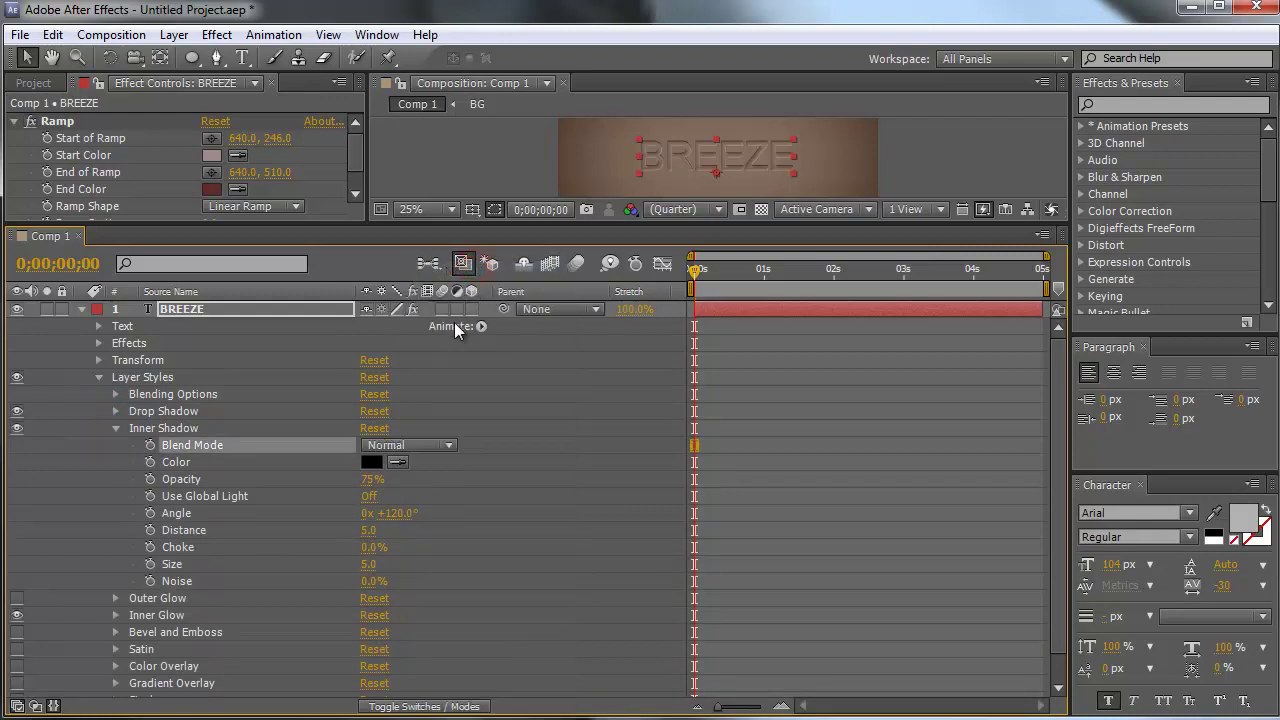
left_click(371, 461)
left_click(401, 243)
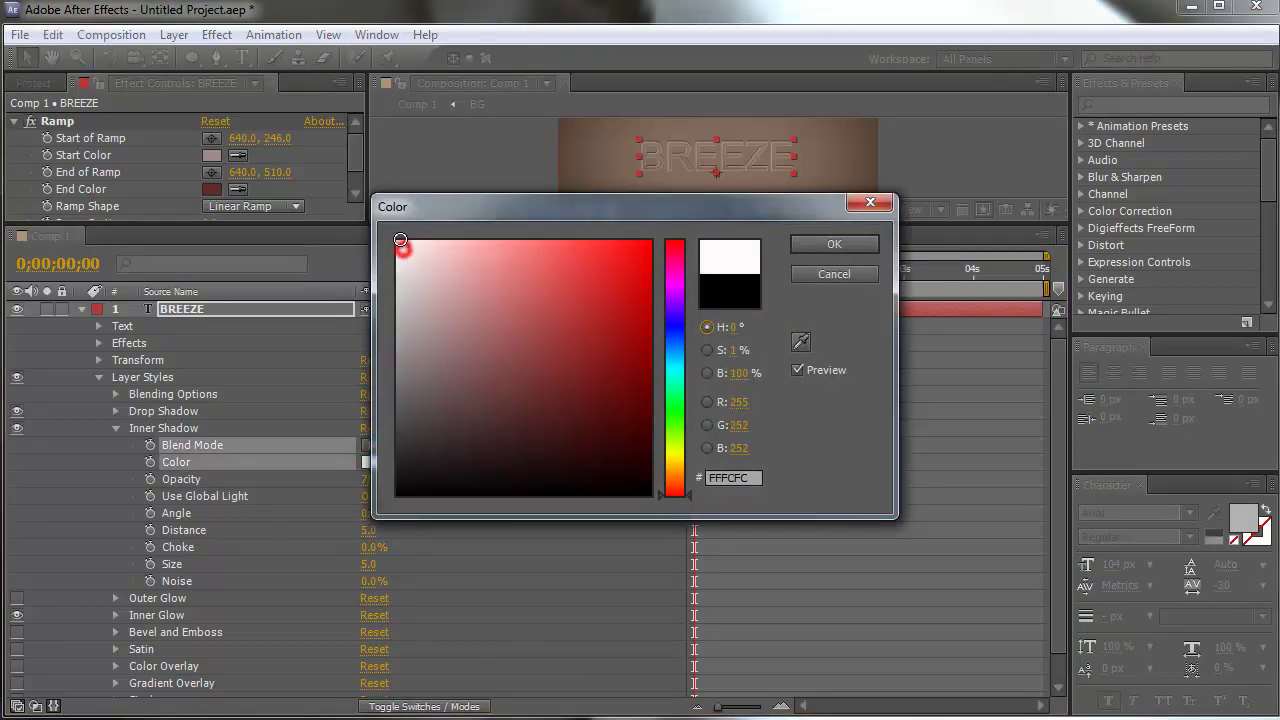
left_click(834, 244)
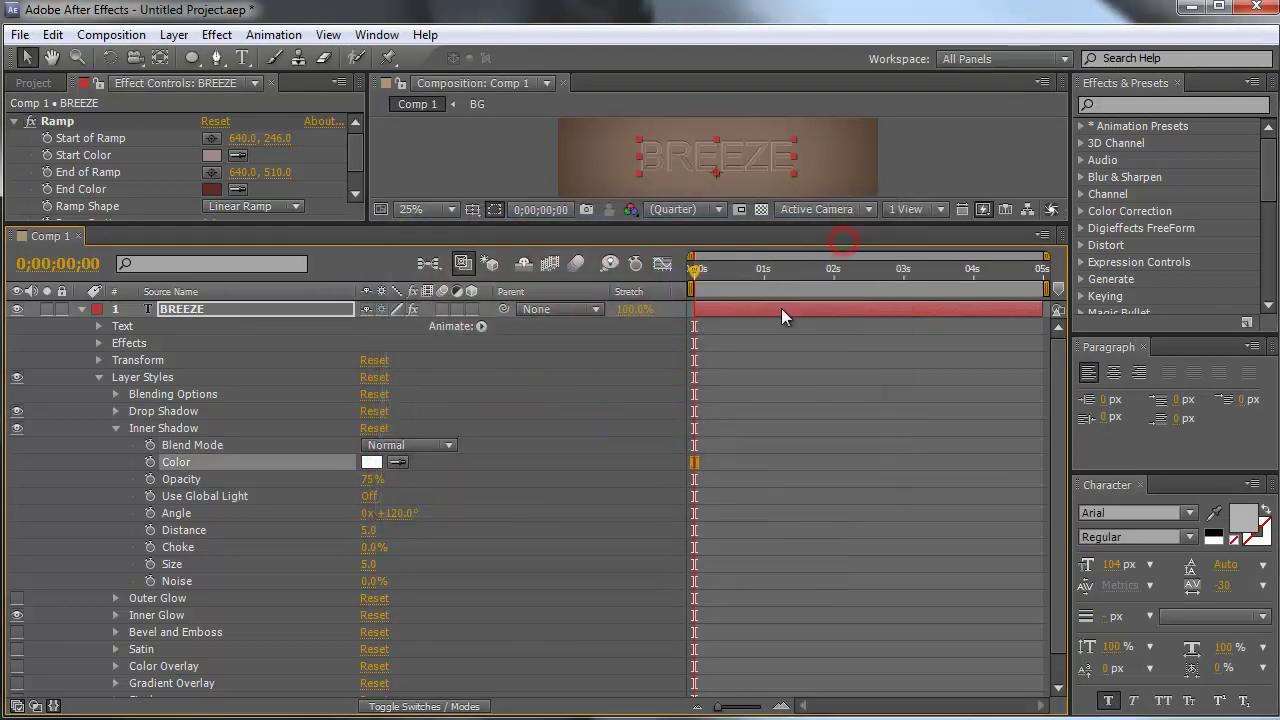
Set the inner shadow's opacity to 60% and its angle to -90°
left_click(377, 481)
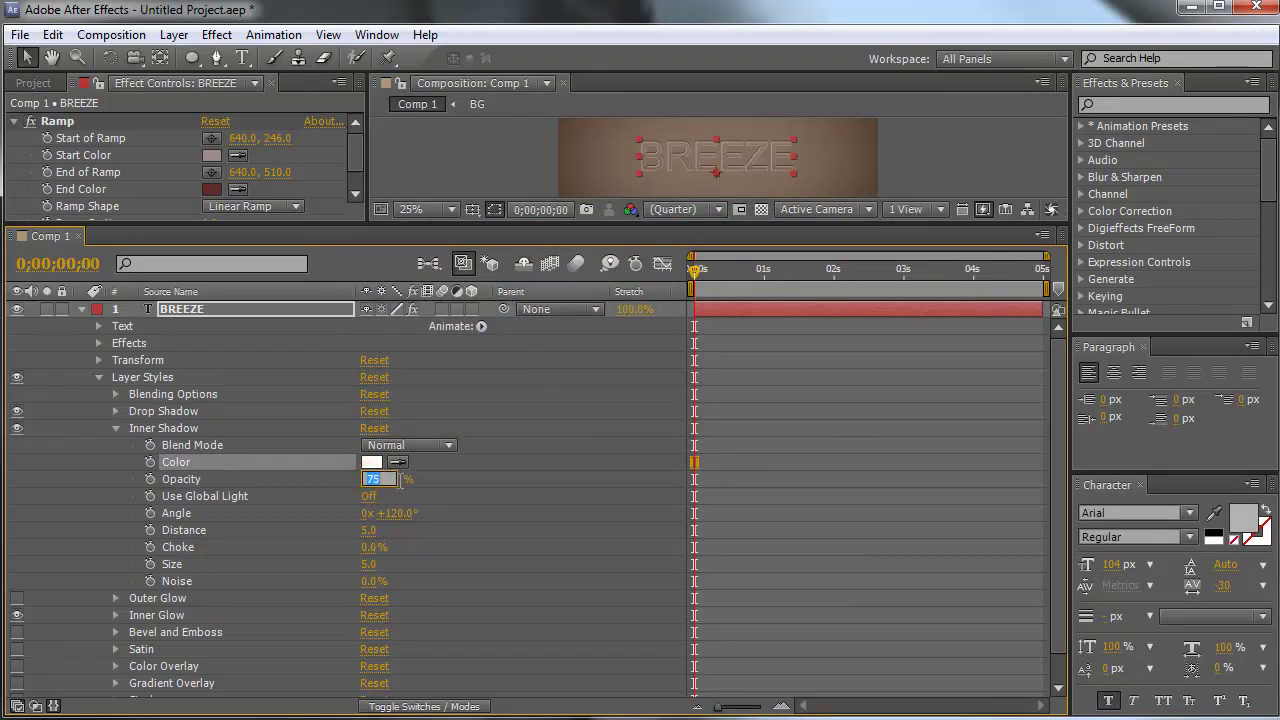
type("60")
key("Return")
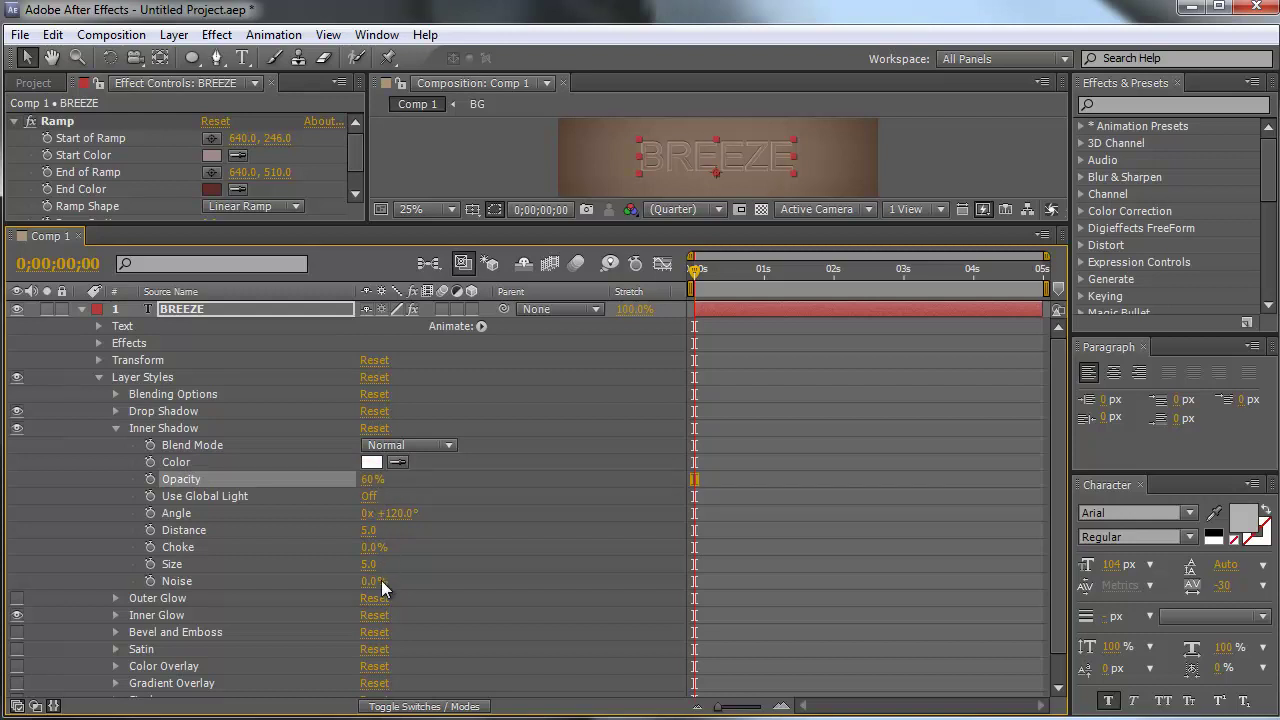
left_click(398, 513)
type("-90")
key("Return")
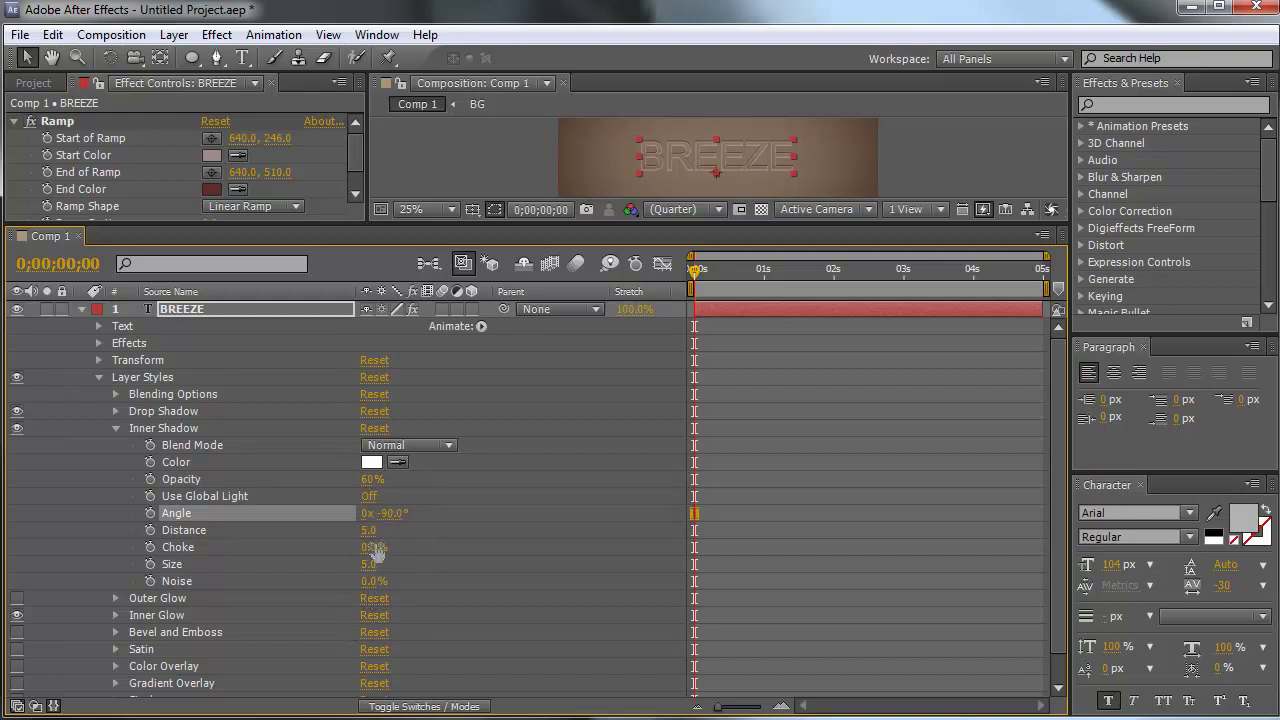
Set the inner shadow's distance to 2 and its size to 0
left_click(372, 530)
type("2")
key("Return")
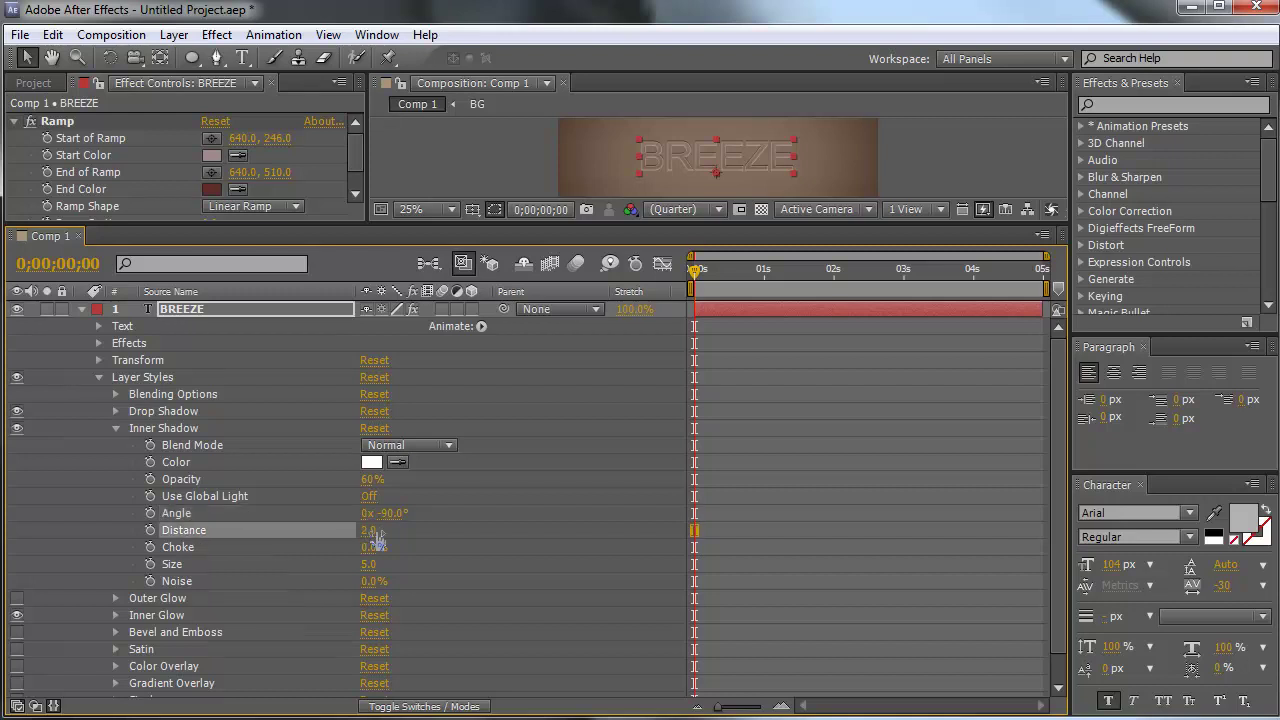
left_click(368, 564)
key("Return")
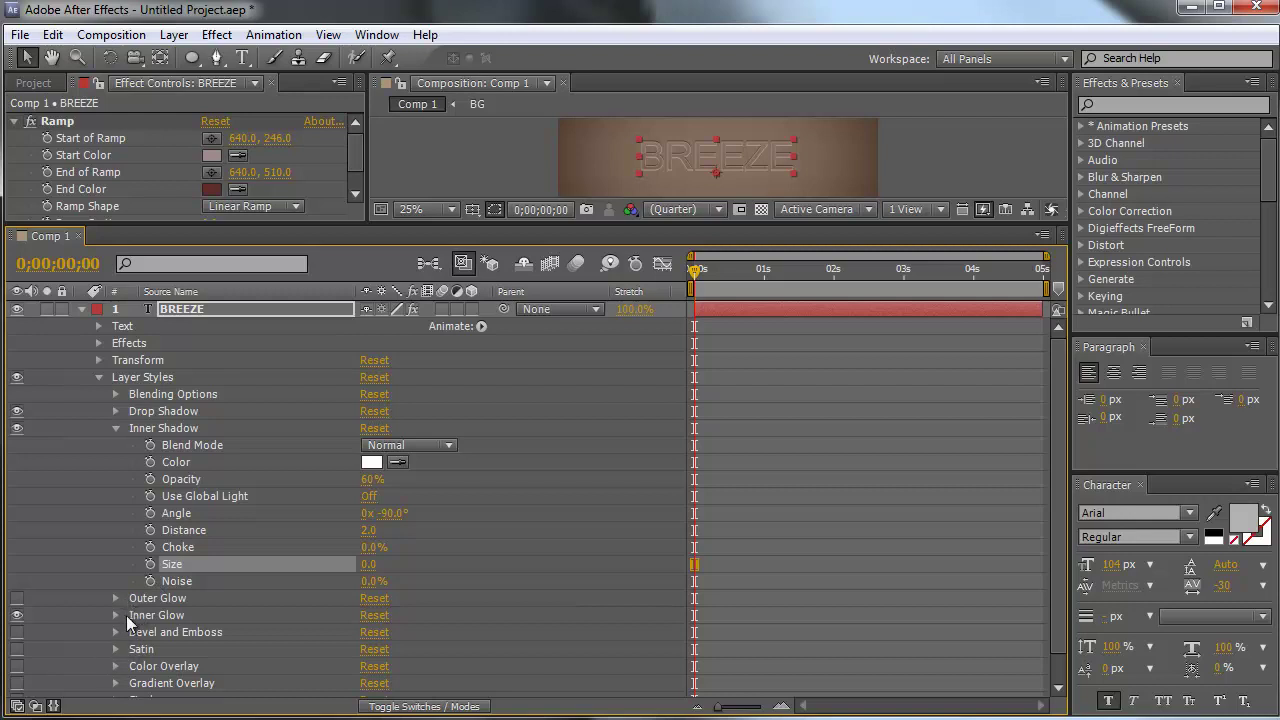
Expand the Outer Glow settings, set the blend mode to Normal and the opacity to 40%
left_click(110, 597)
left_click(116, 598)
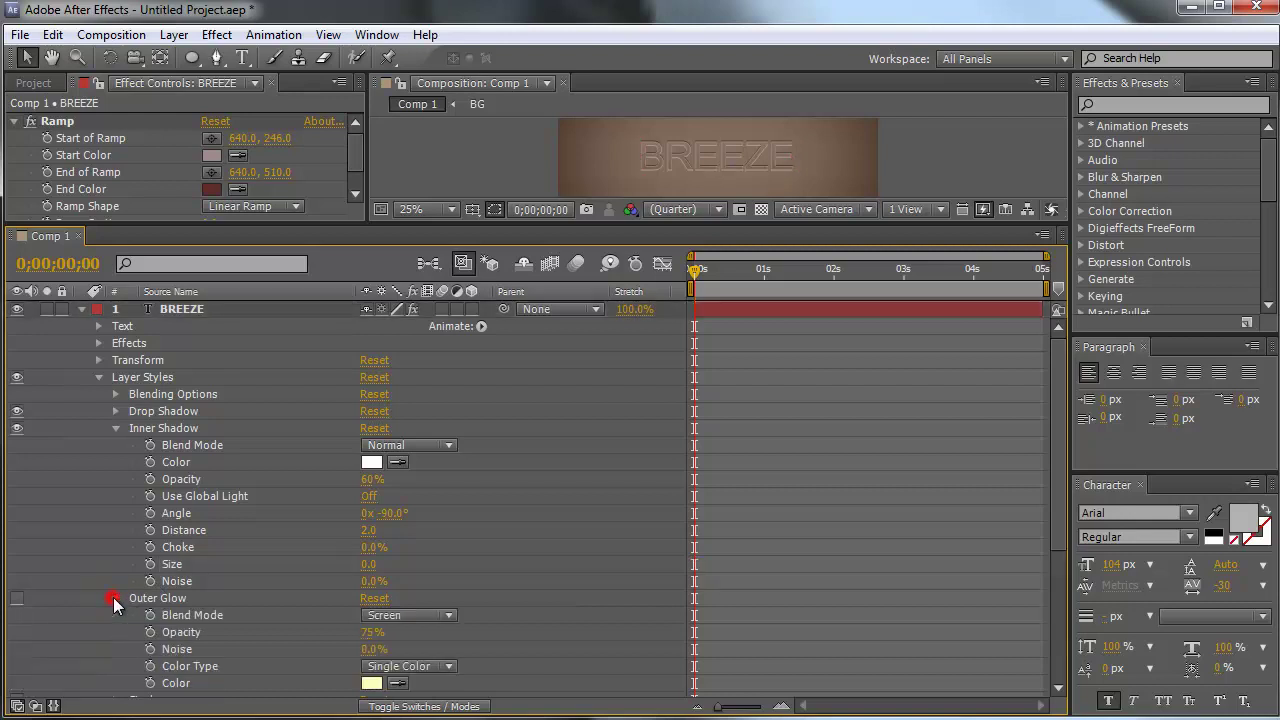
scroll(117, 365, "down", 3)
left_click(116, 313)
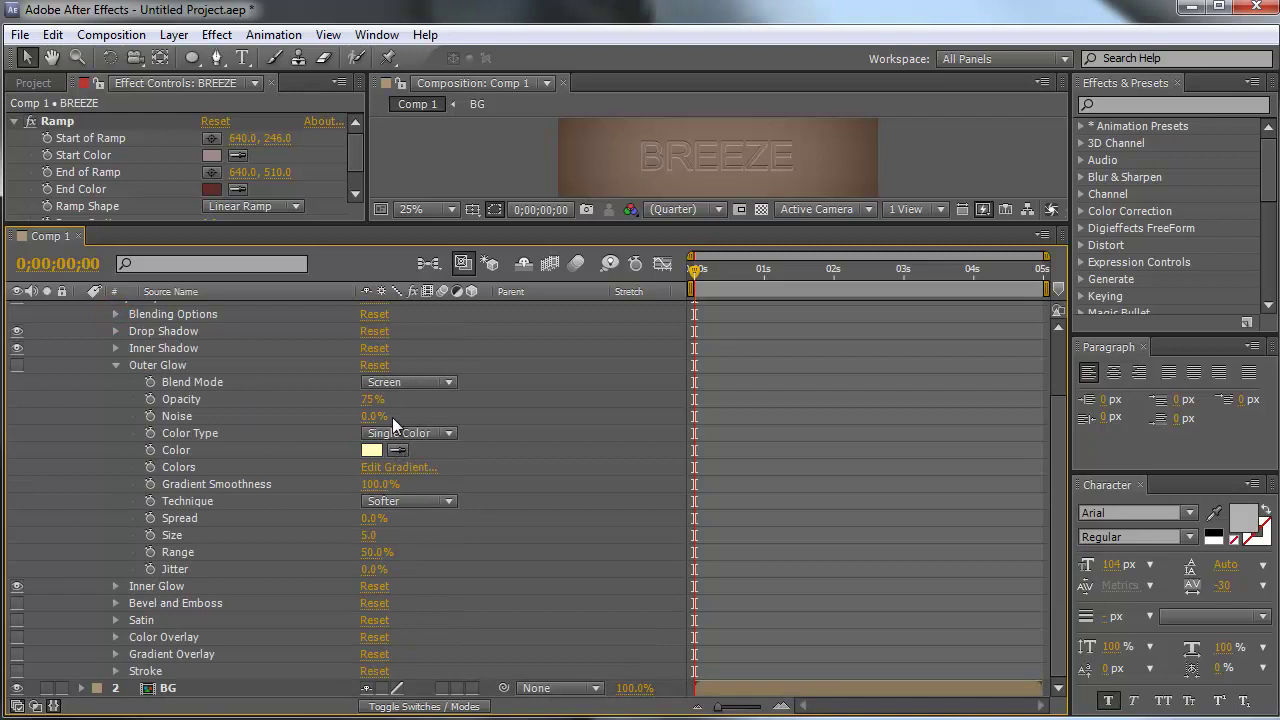
left_click(399, 382)
left_click(459, 275)
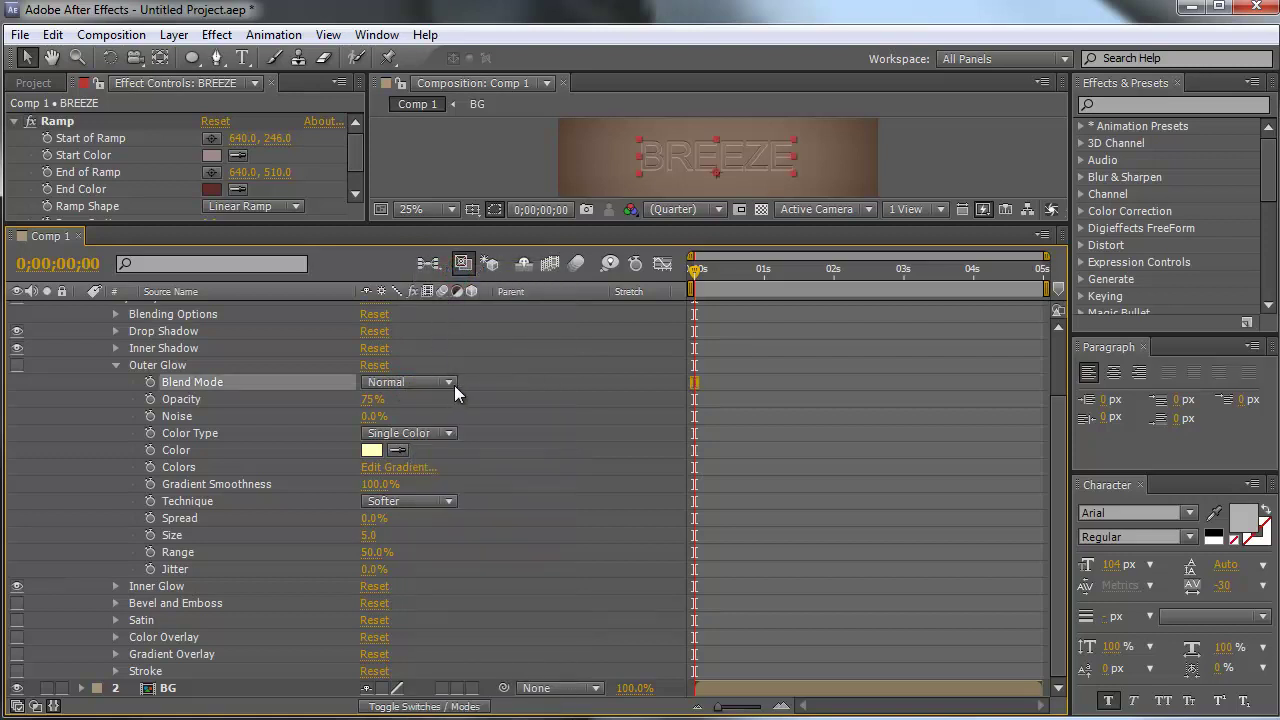
left_click(372, 399)
type("40")
key("Return")
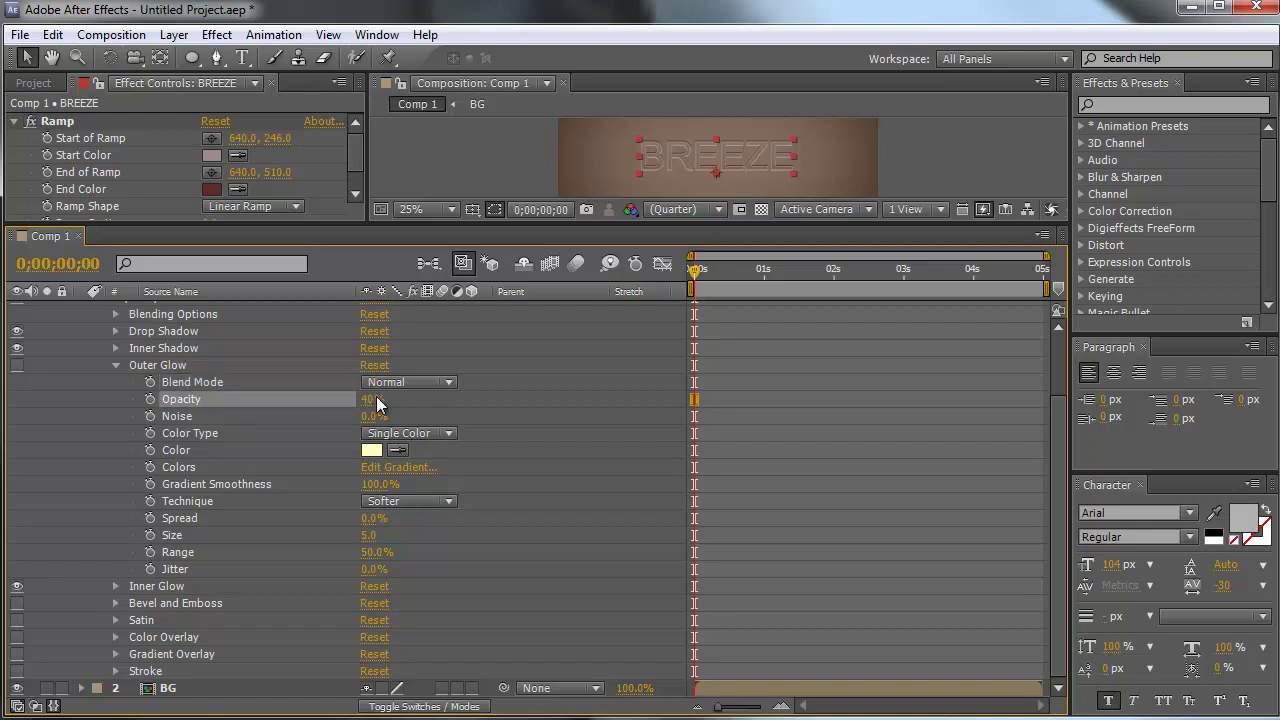
Set the outer glow's colour to black (000000) and its size to 13
left_click(372, 450)
left_click_drag(457, 451, 434, 551)
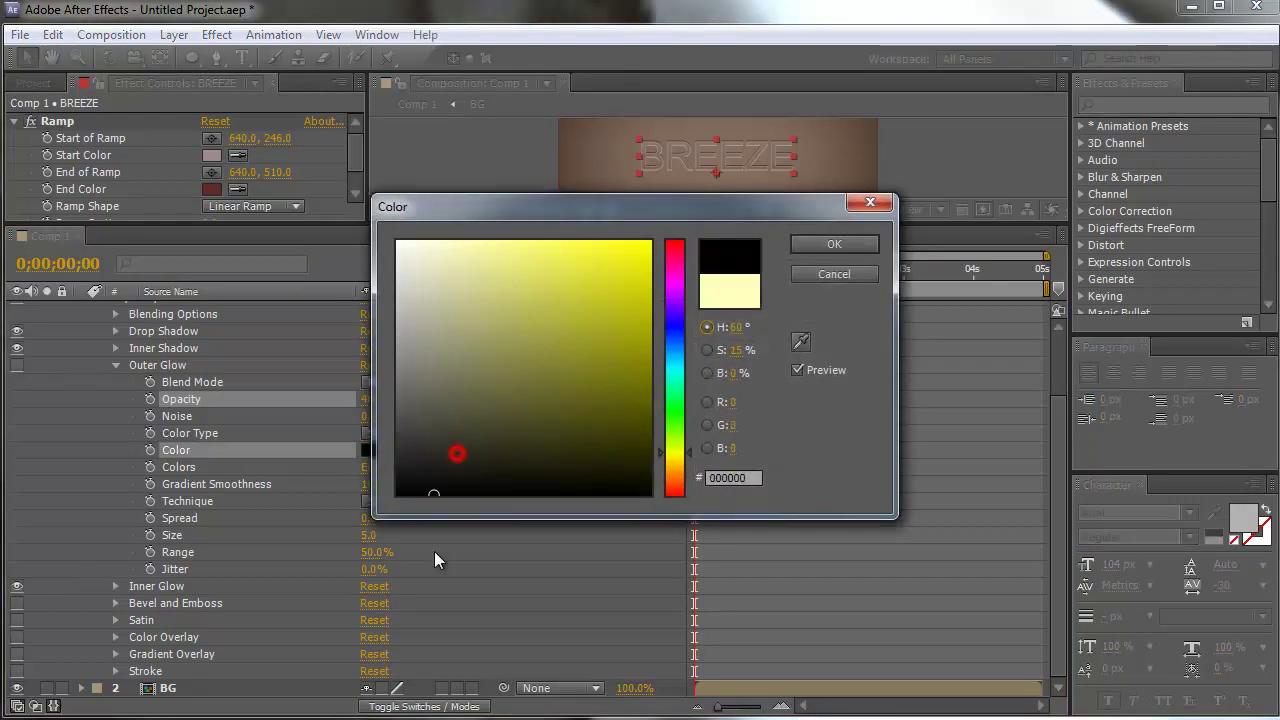
left_click(818, 250)
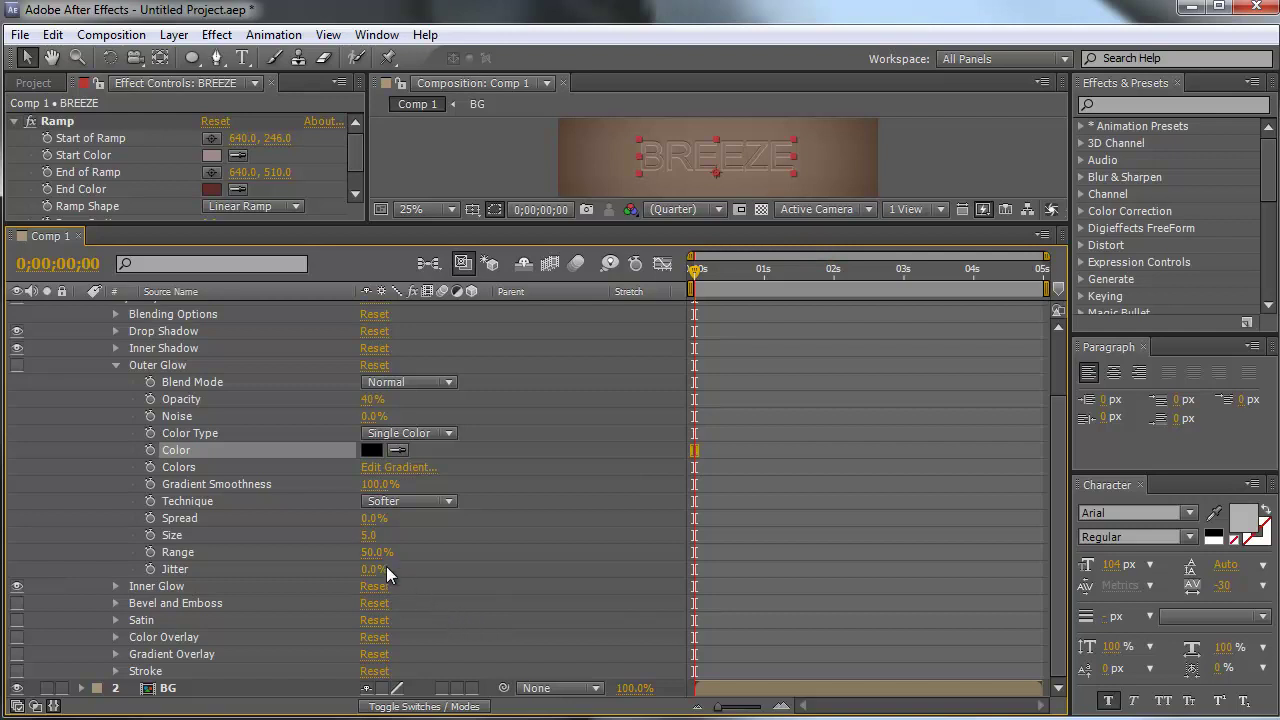
left_click(370, 535)
type("13")
key("Return")
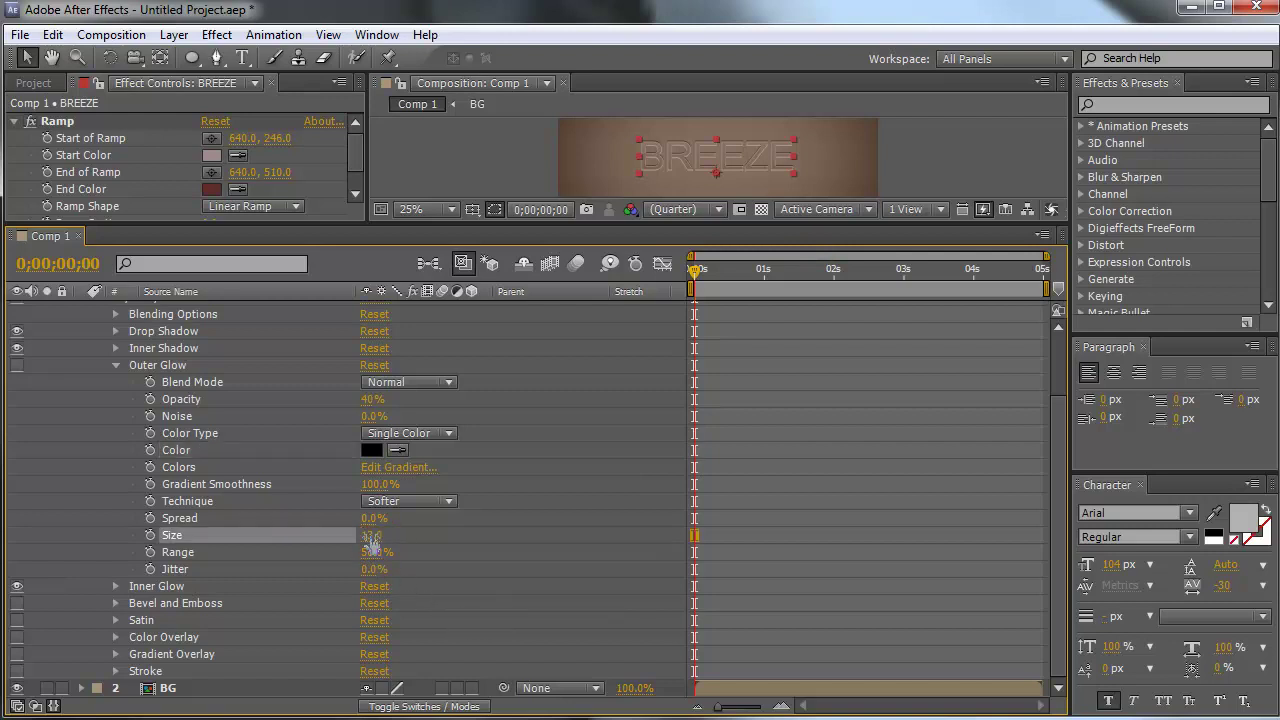
scroll(265, 552, "up", 3)
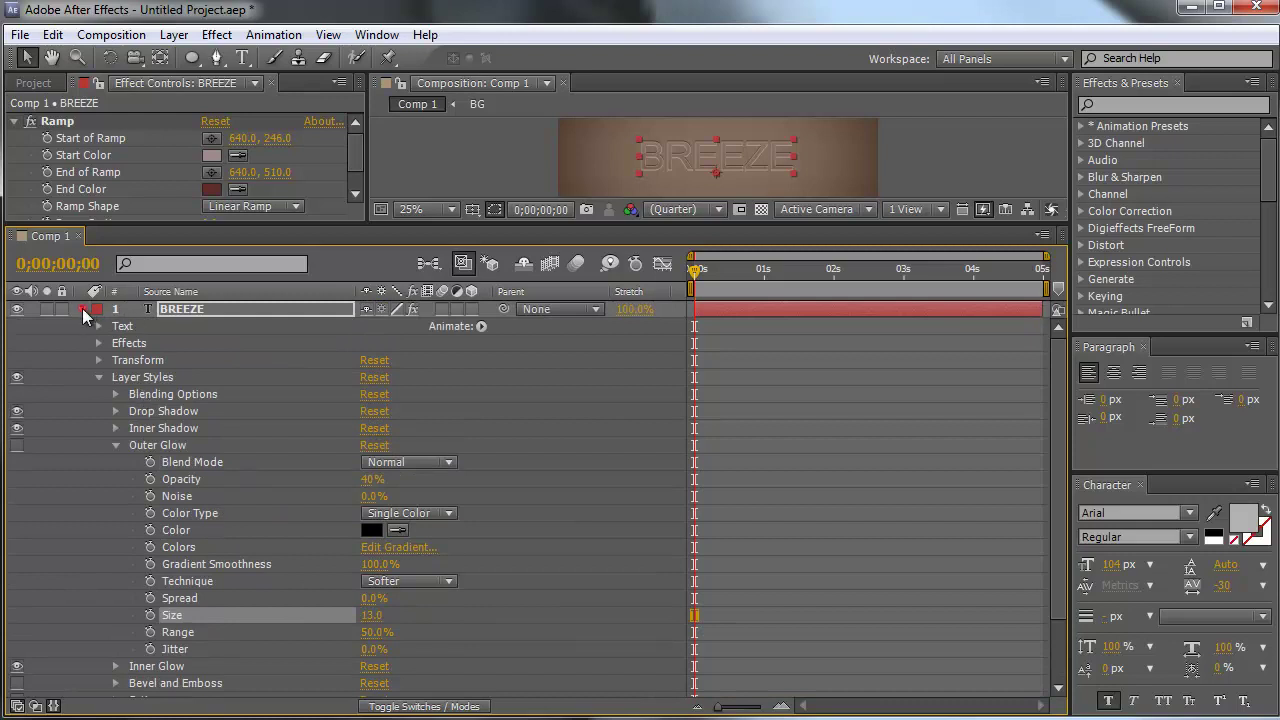
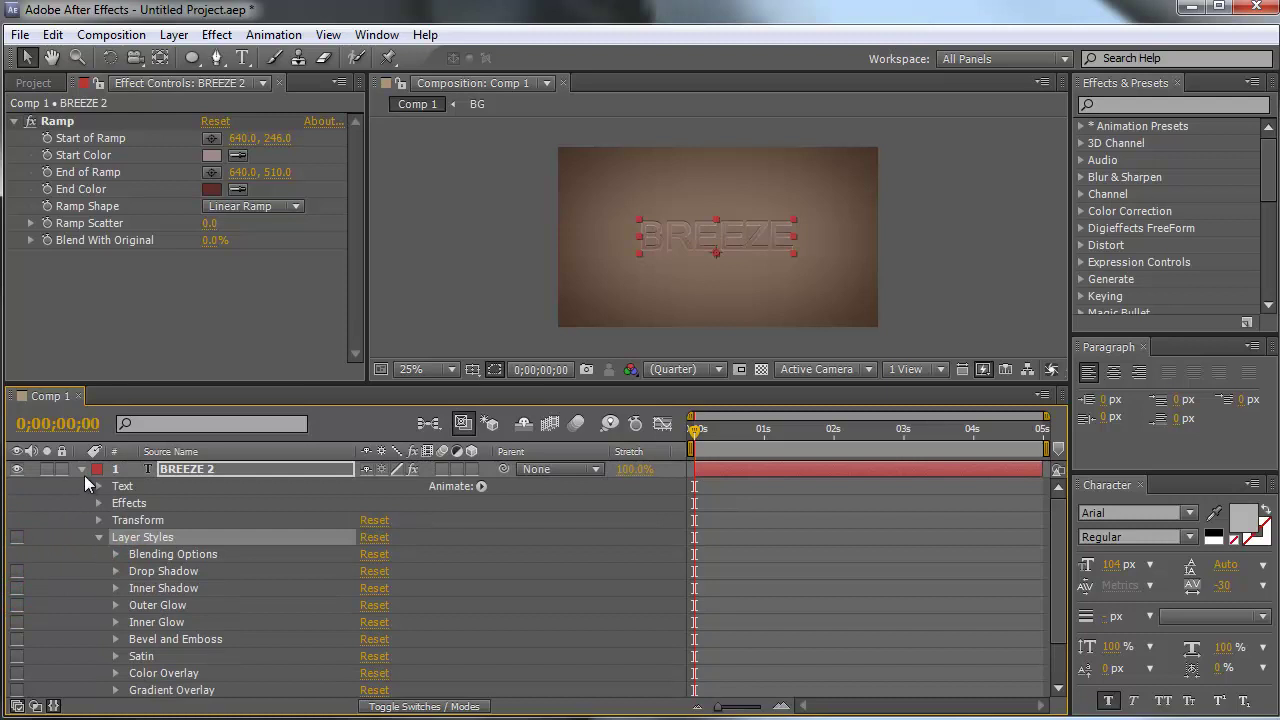
Collapse the BREEZE 2 layer's properties and delete its Ramp effect
left_click(83, 472)
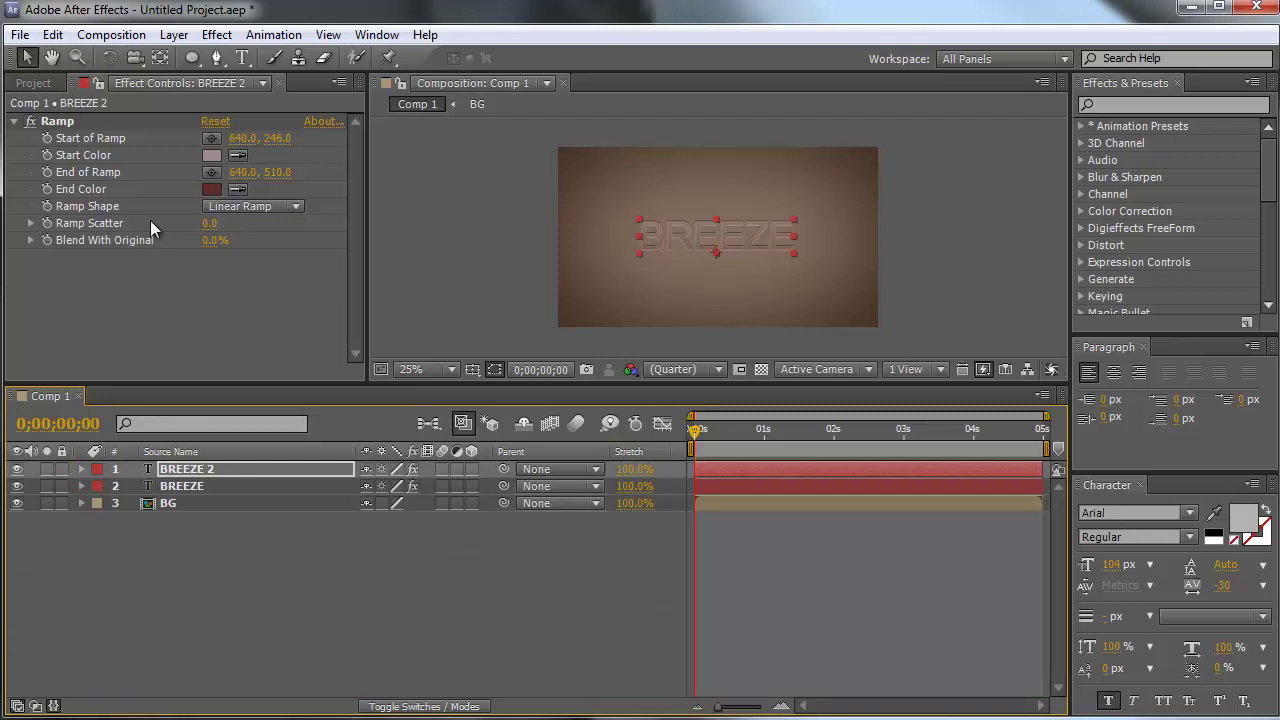
left_click(79, 121)
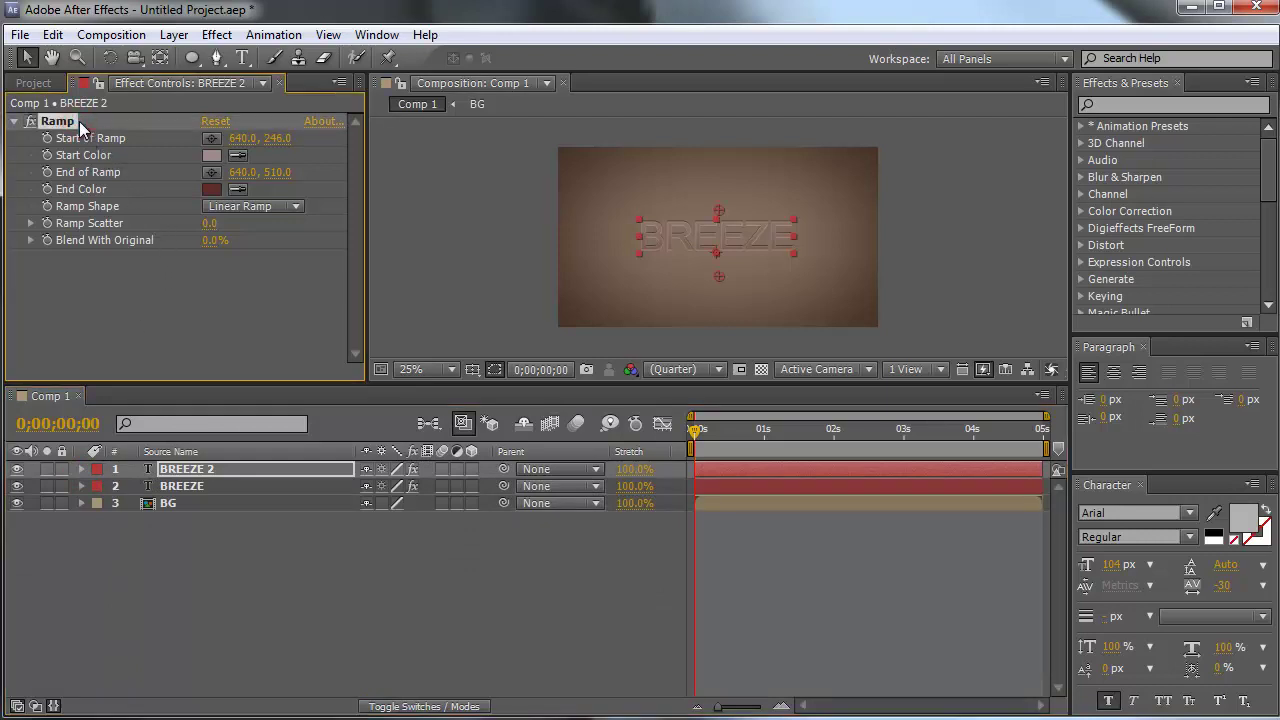
key("Delete")
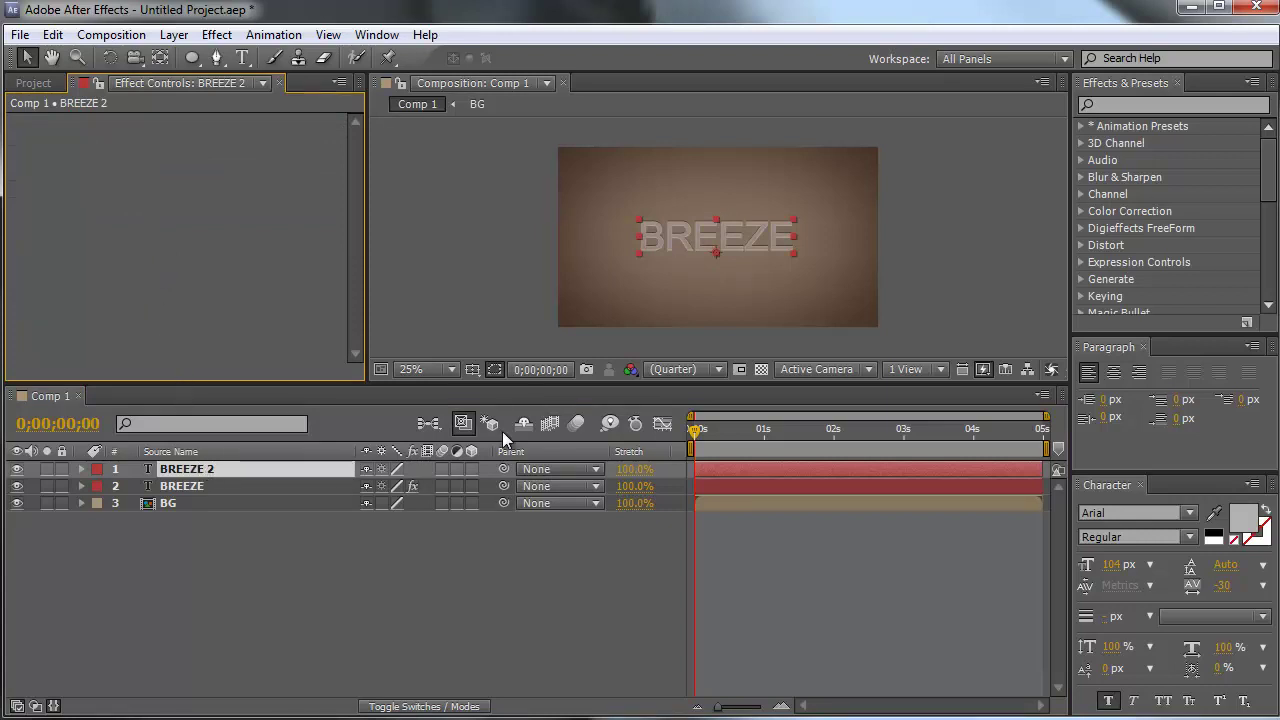
Search the effects for "cc ra" and apply CC Radial Fast Blur to the BREEZE 2 layer
left_click(1124, 103)
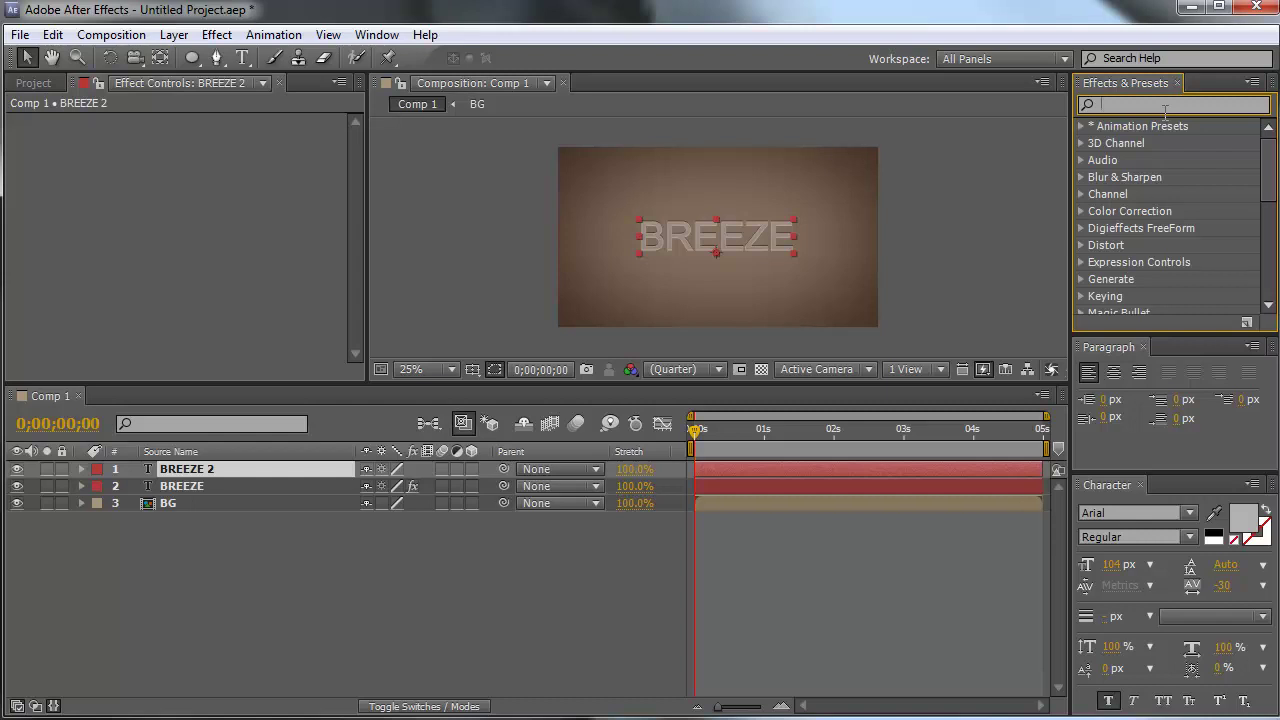
type("cc")
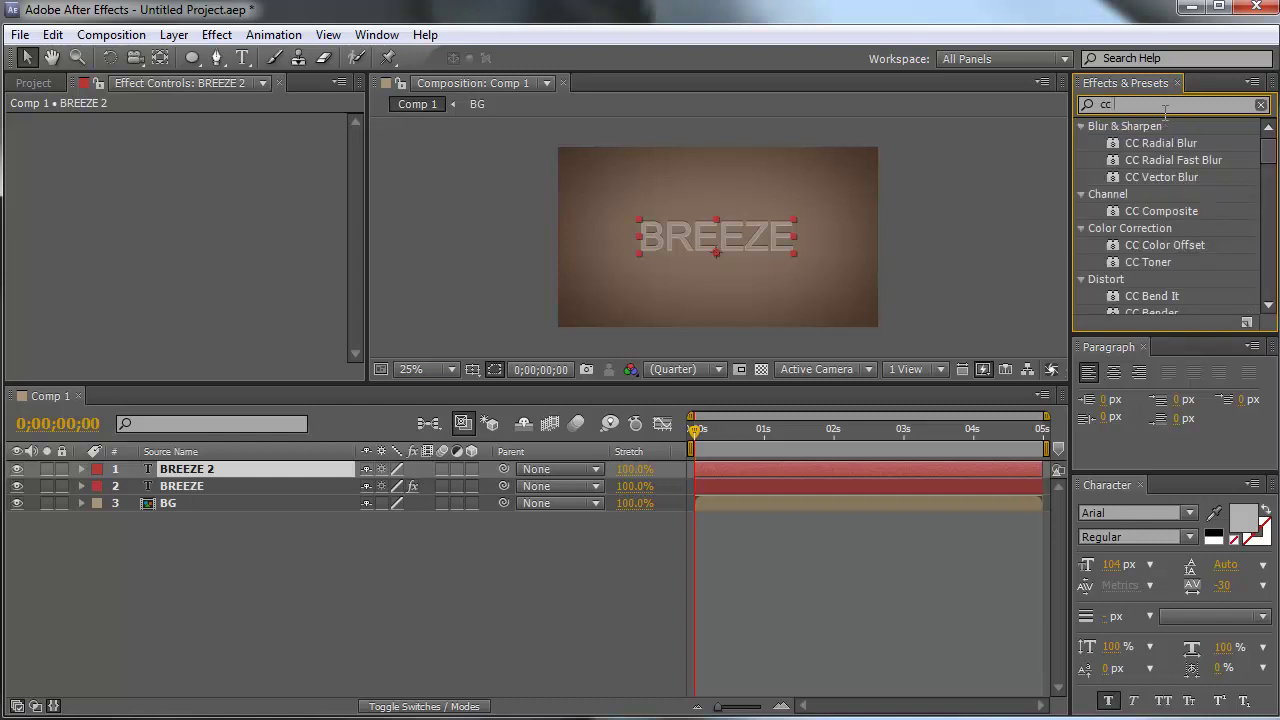
type(" ra")
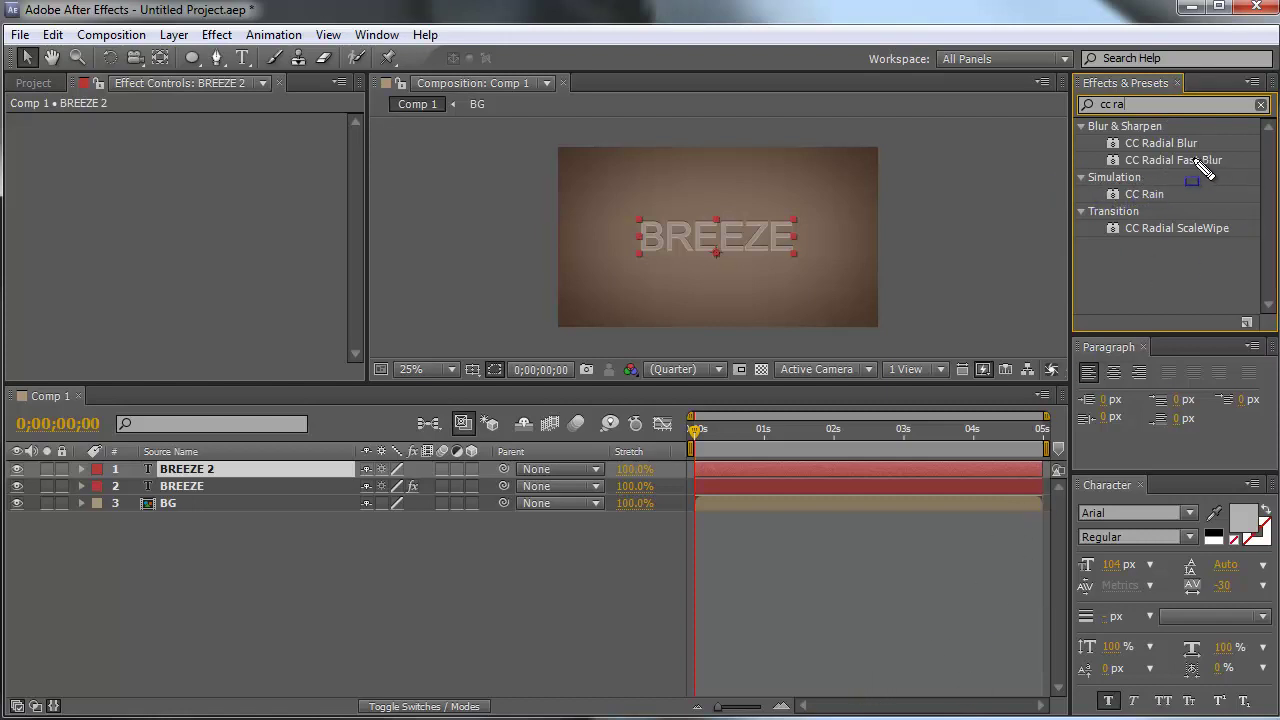
left_click_drag(1200, 162, 189, 476)
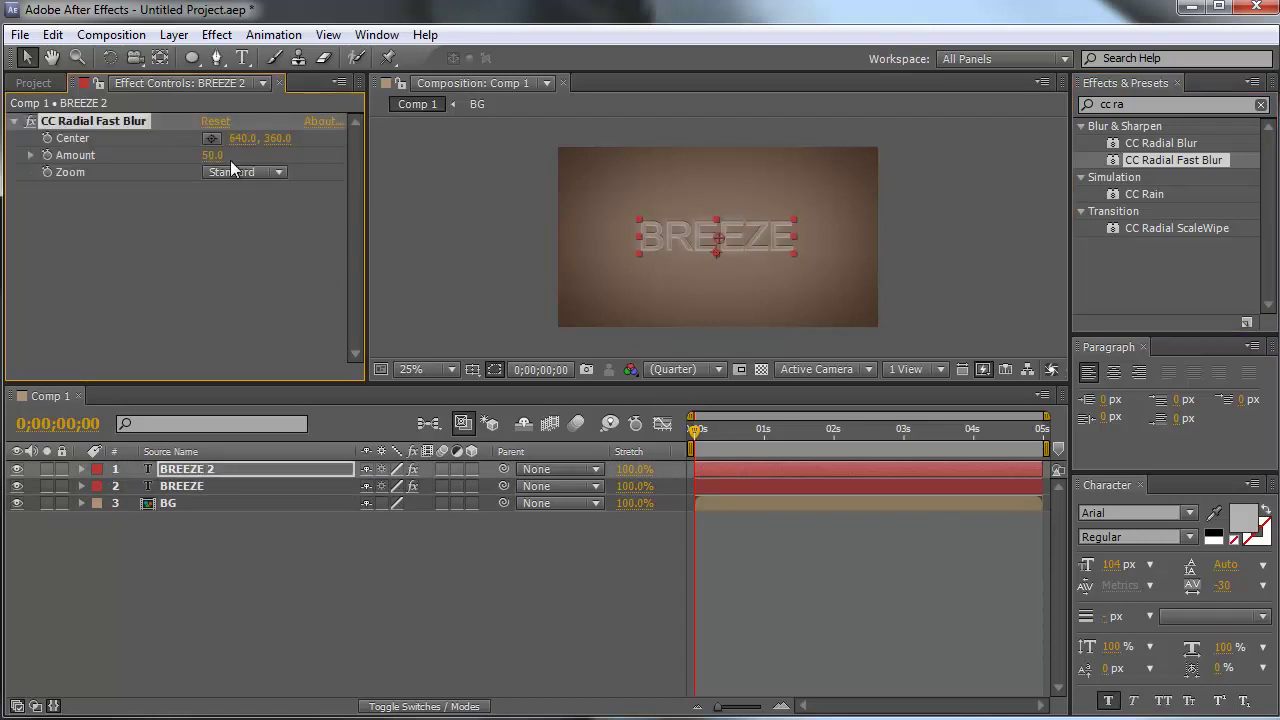
Set the vertical center of BREEZE 2's radial blur to -5319 and its amount to 19
left_click_drag(277, 139, 285, 139)
left_click(277, 139)
key("BackSpace")
type("-5319")
key("Return")
left_click(212, 155)
type("10")
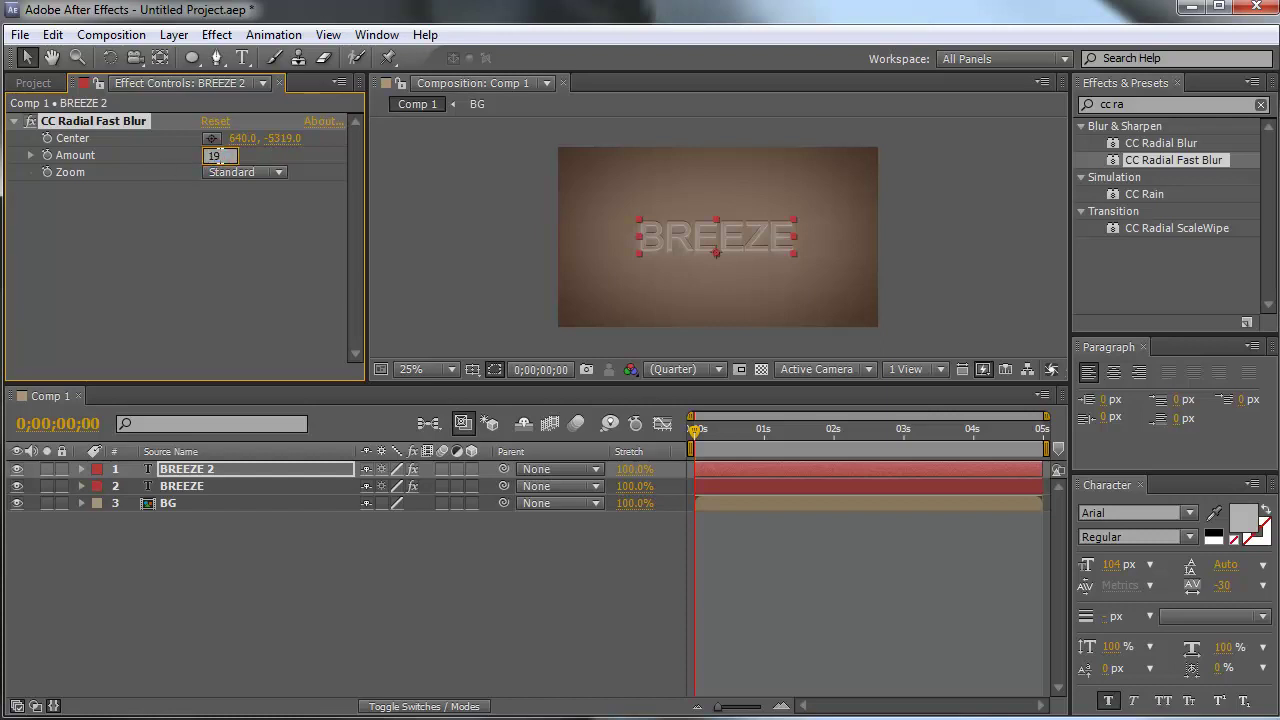
key("Return")
key("Return")
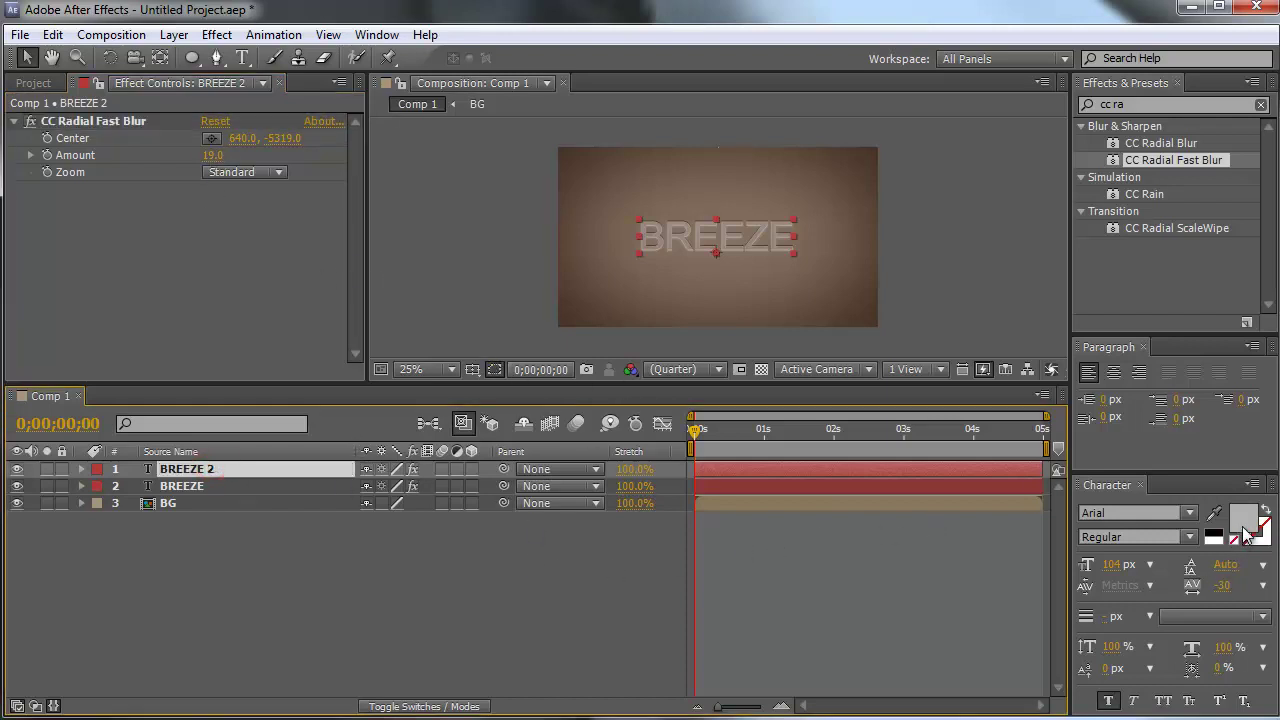
Change the text fill colour of the BREEZE 2 layer to black (000000)
left_click(1242, 520)
left_click_drag(465, 365, 371, 557)
left_click(834, 244)
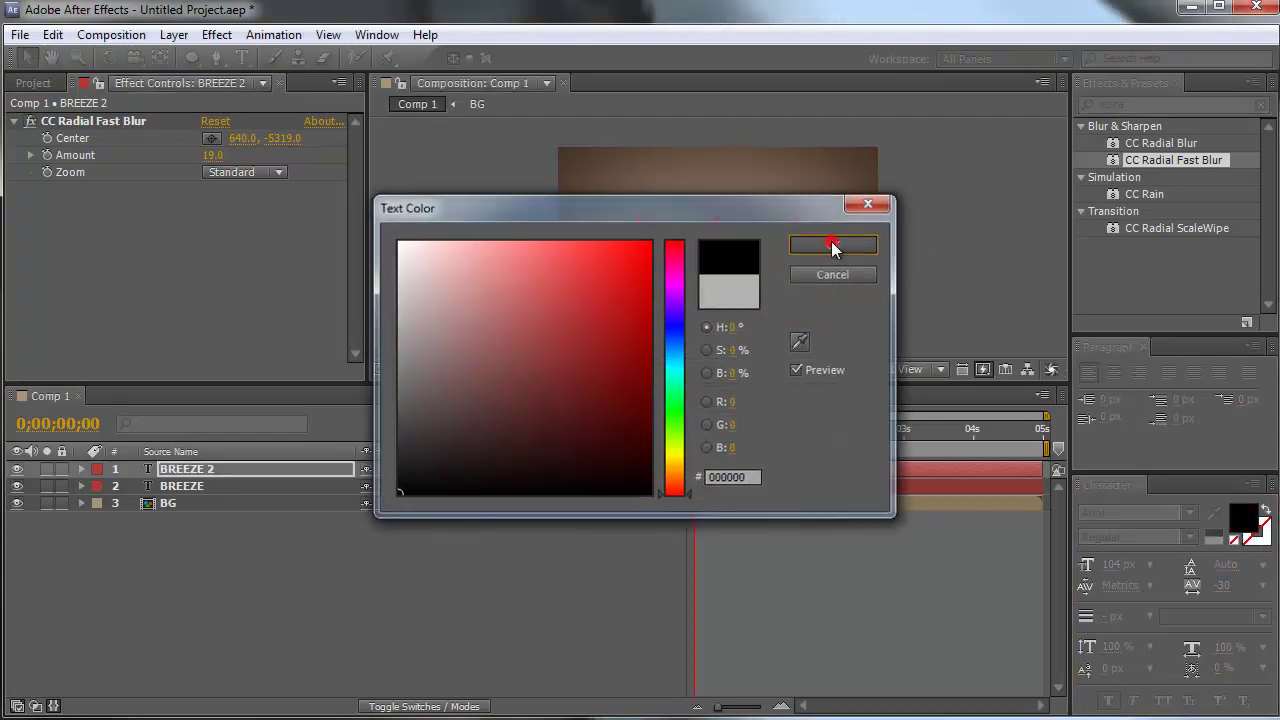
left_click(552, 562)
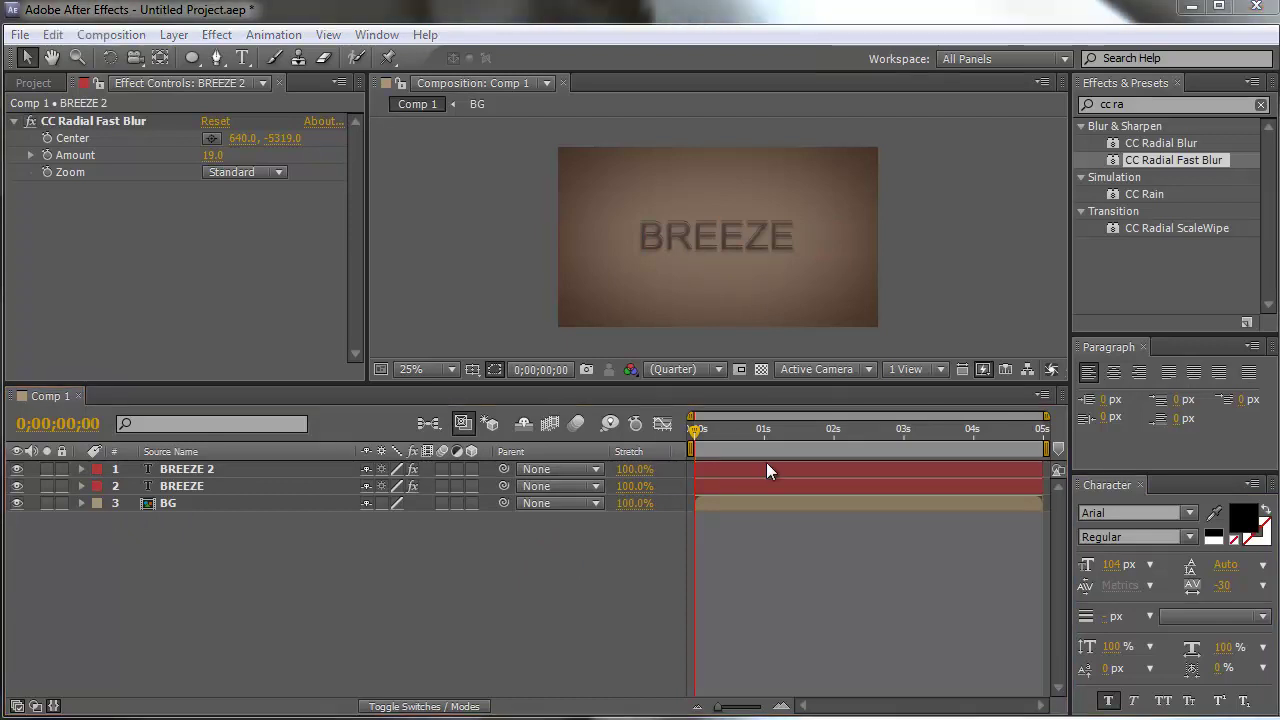
Duplicate the BREEZE 2 layer and set the copy's CC Radial Fast Blur amount to 2
left_click(228, 467)
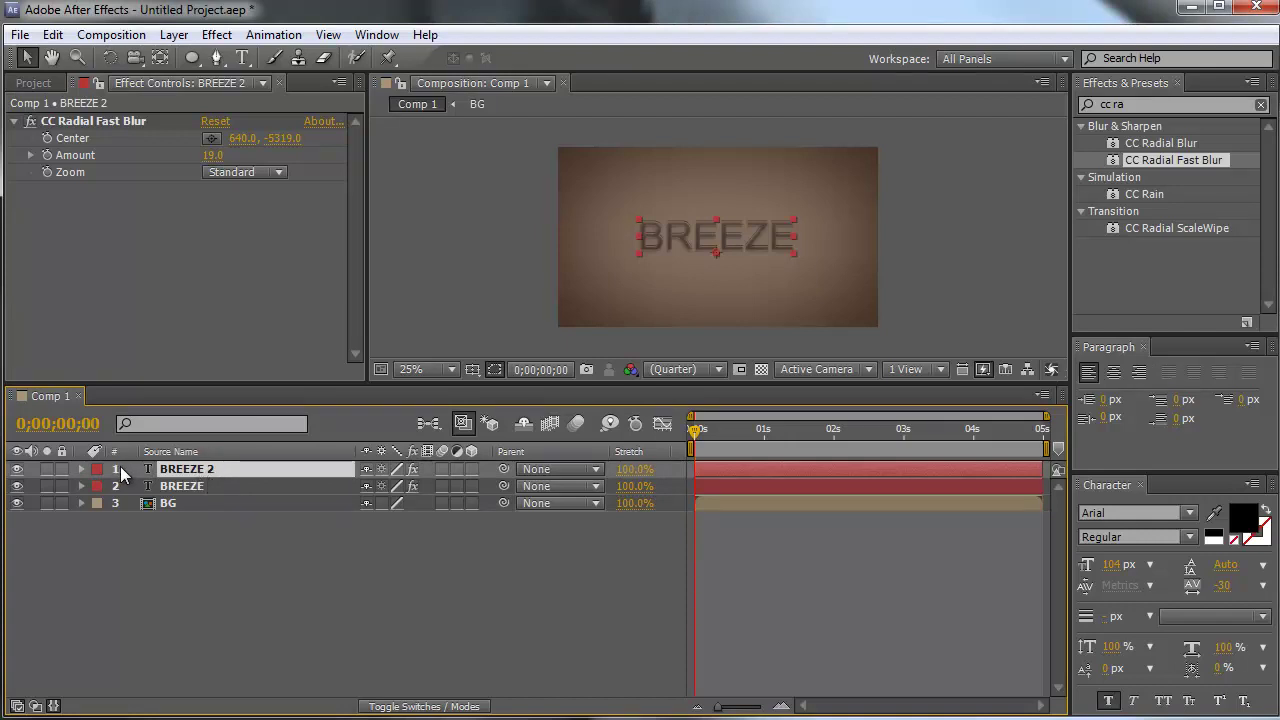
key("ctrl+d")
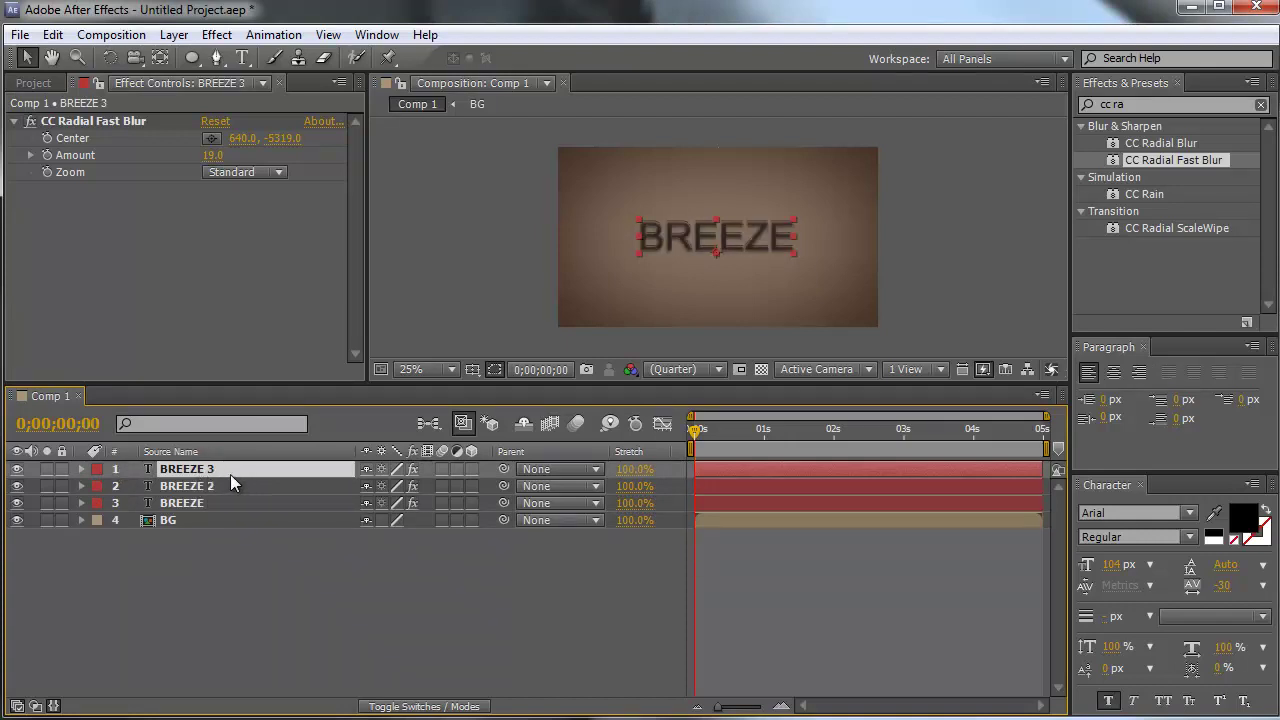
left_click(213, 155)
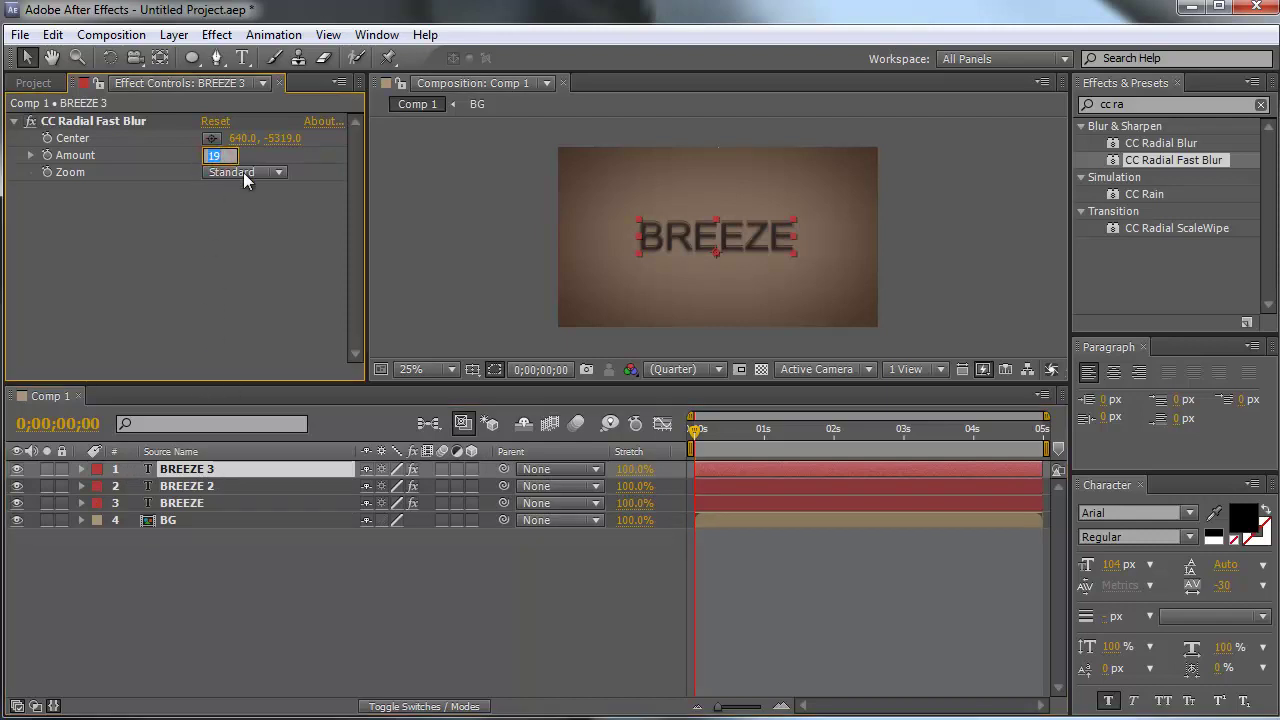
type("2")
key("Return")
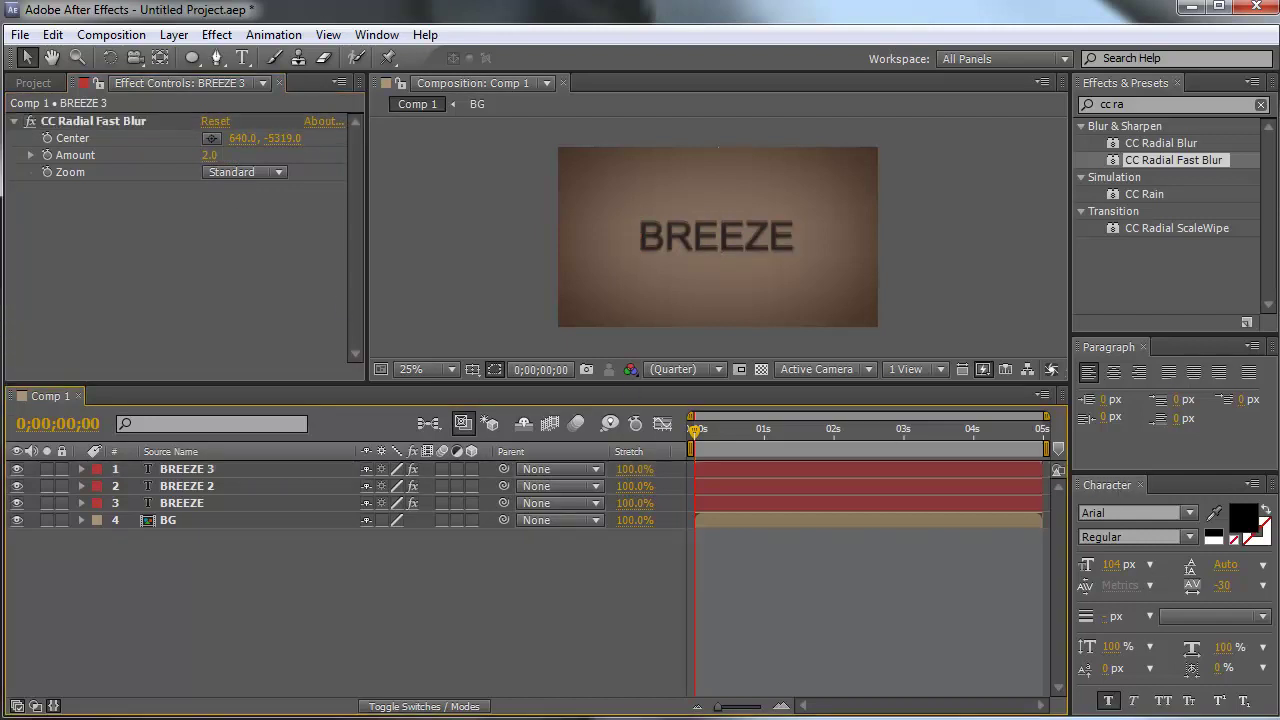
Duplicate the BREEZE 3 layer and set the copy's CC Radial Fast Blur amount to 73
left_click(198, 474)
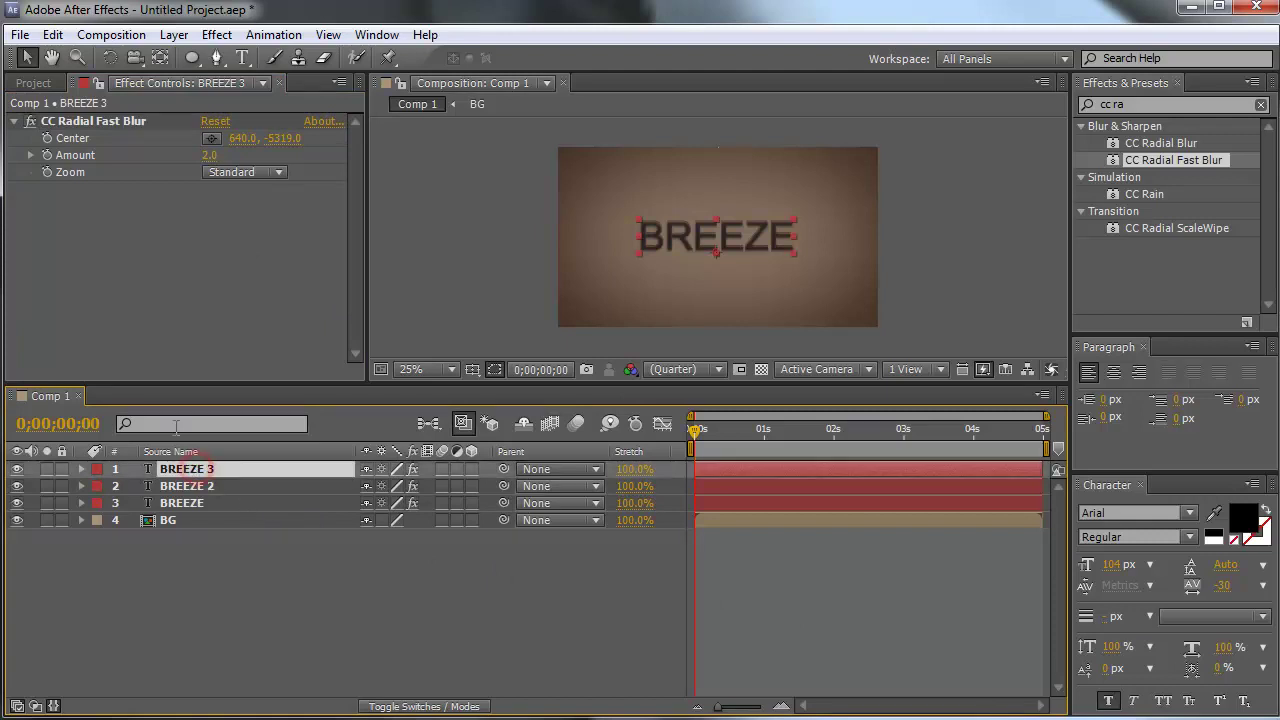
key("ctrl+d")
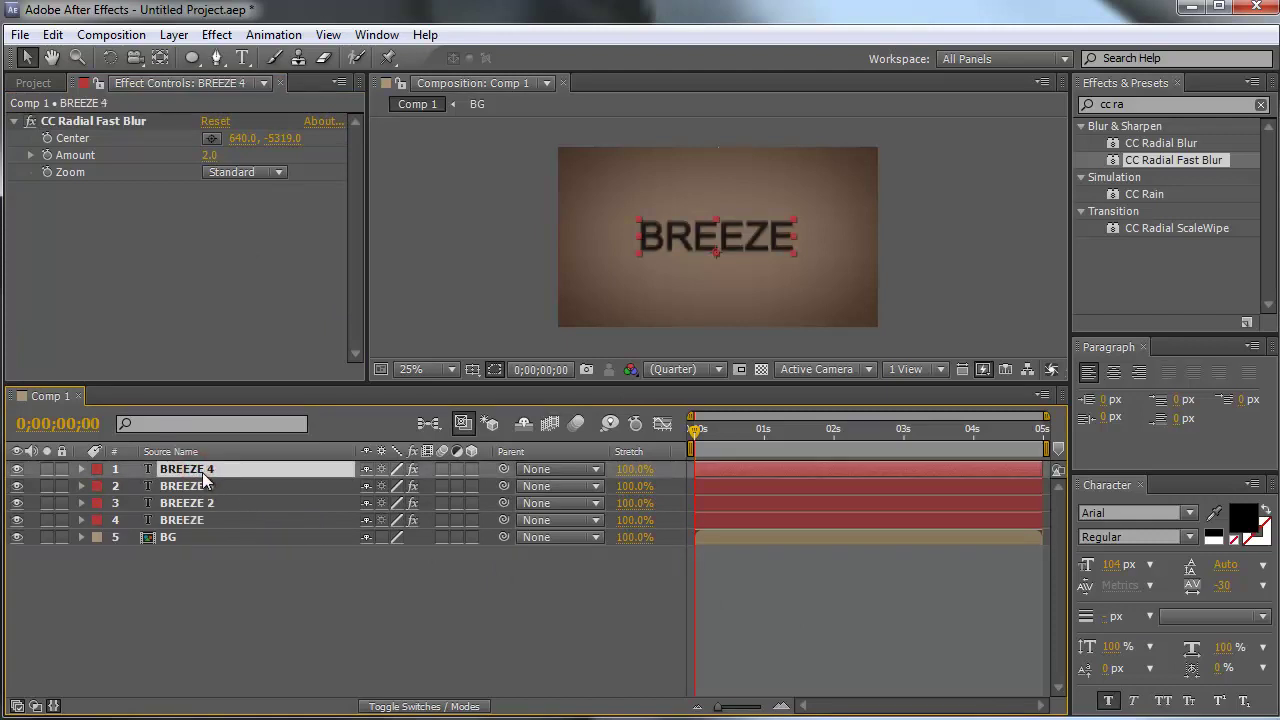
left_click(210, 156)
type("73")
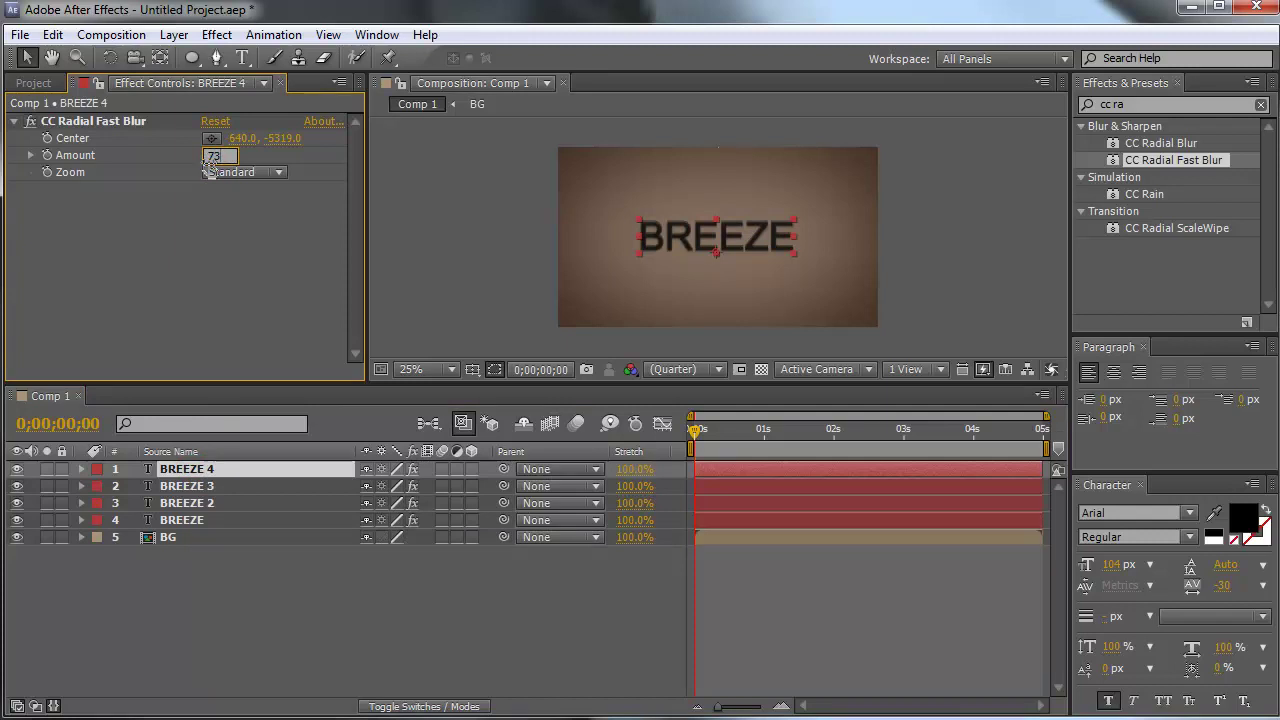
key("Return")
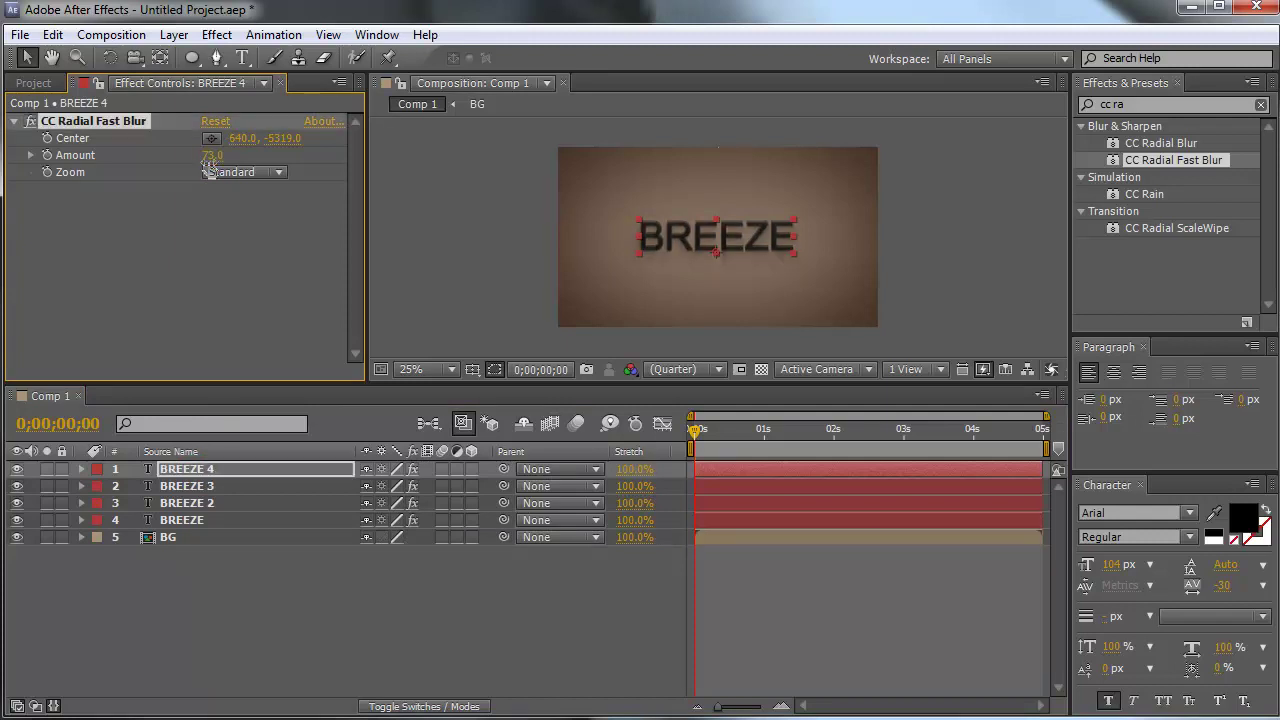
left_click(259, 621)
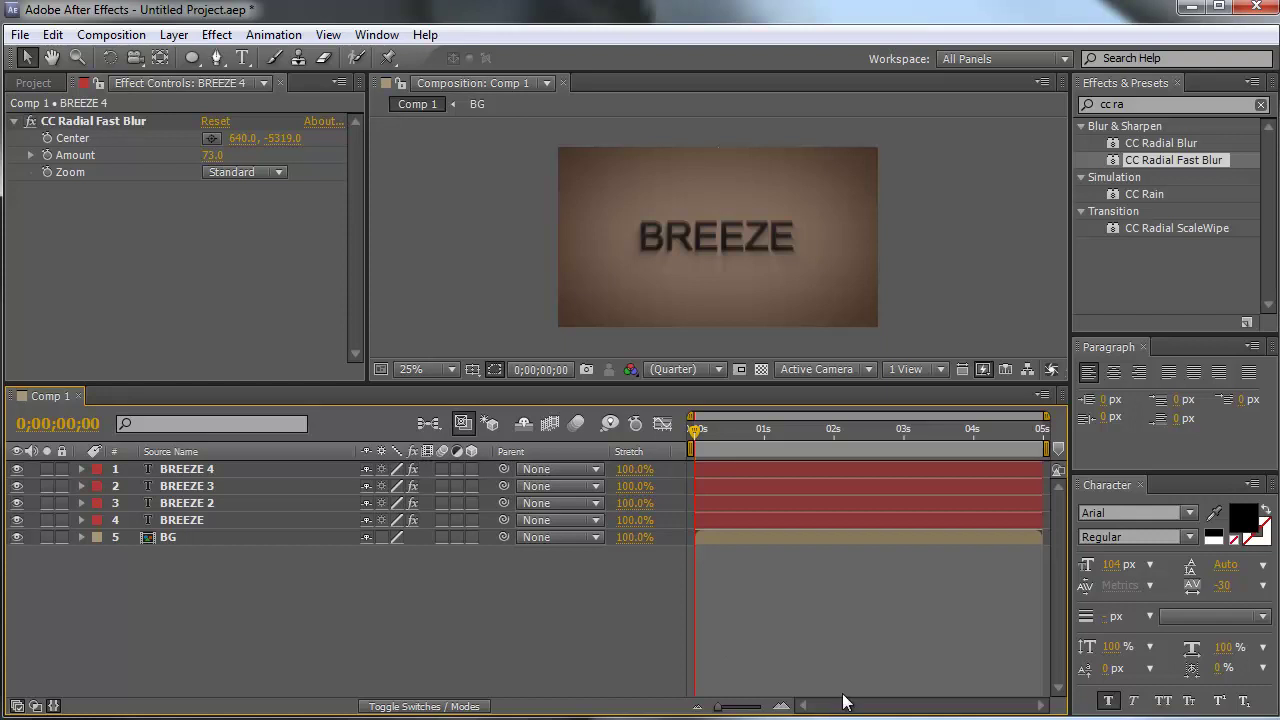
Duplicate the BREEZE 4 layer and delete the CC Radial Fast Blur effect from the copy
key("slash")
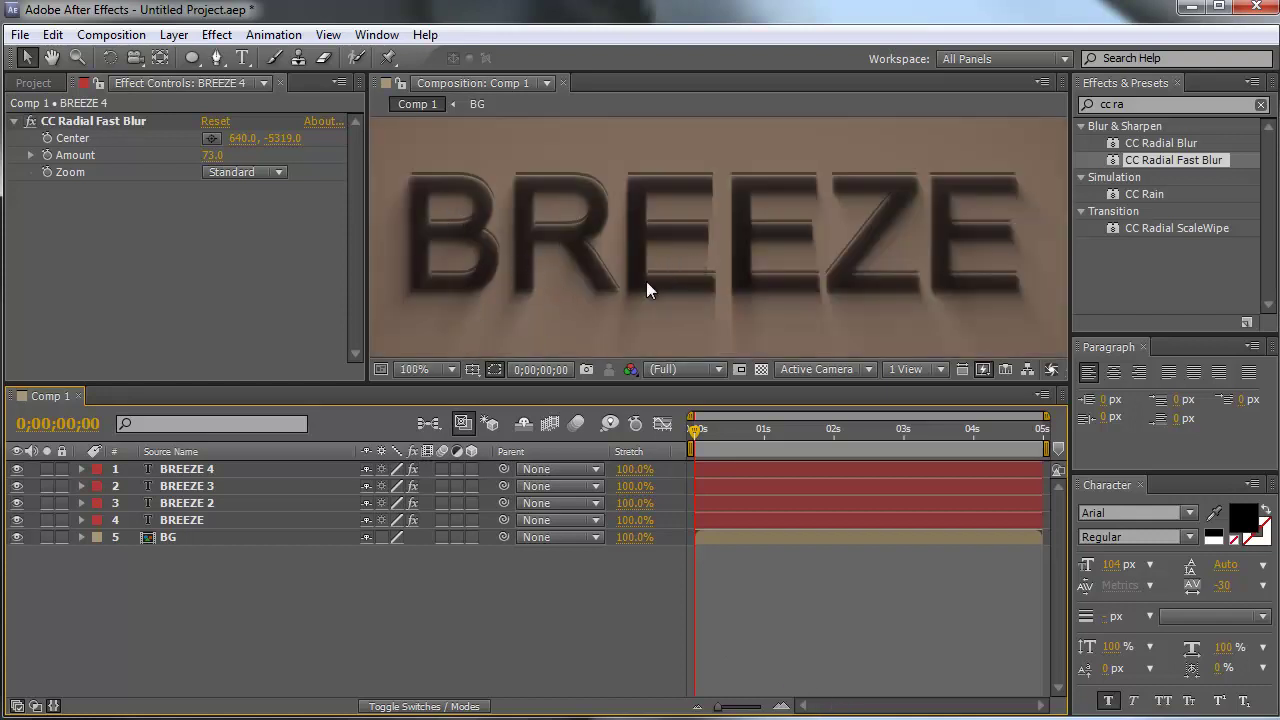
key("comma")
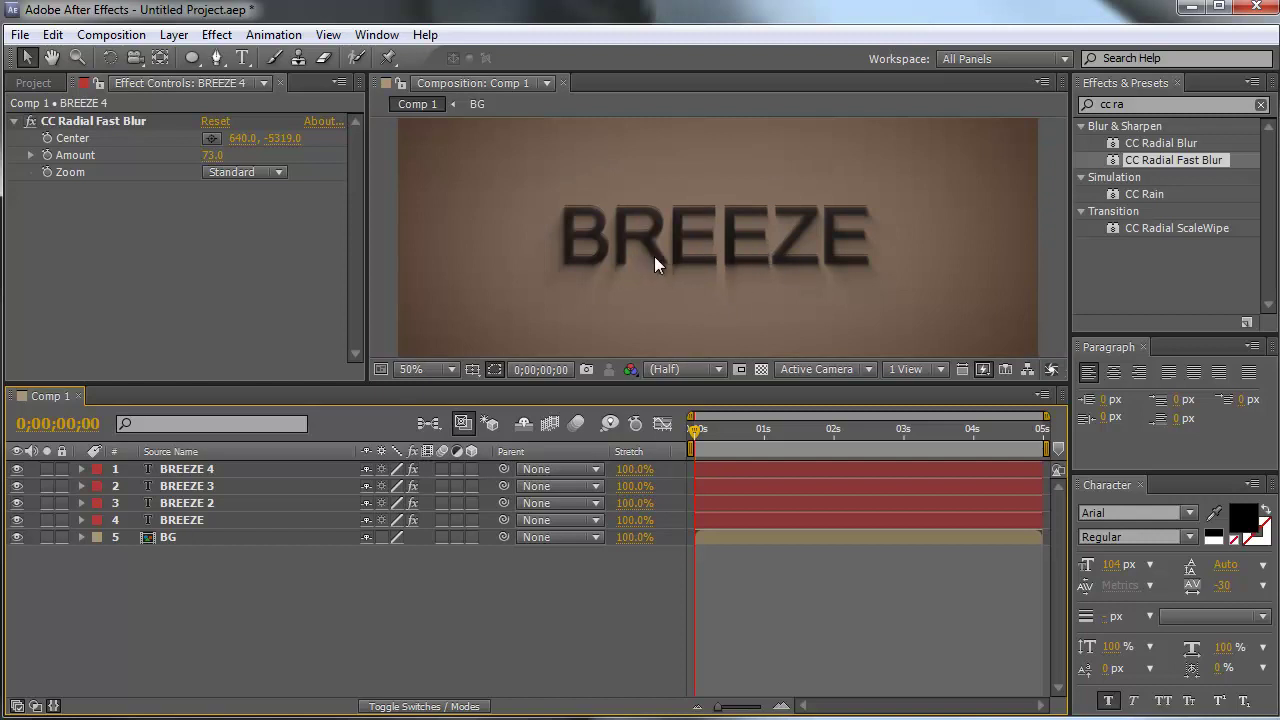
key("comma")
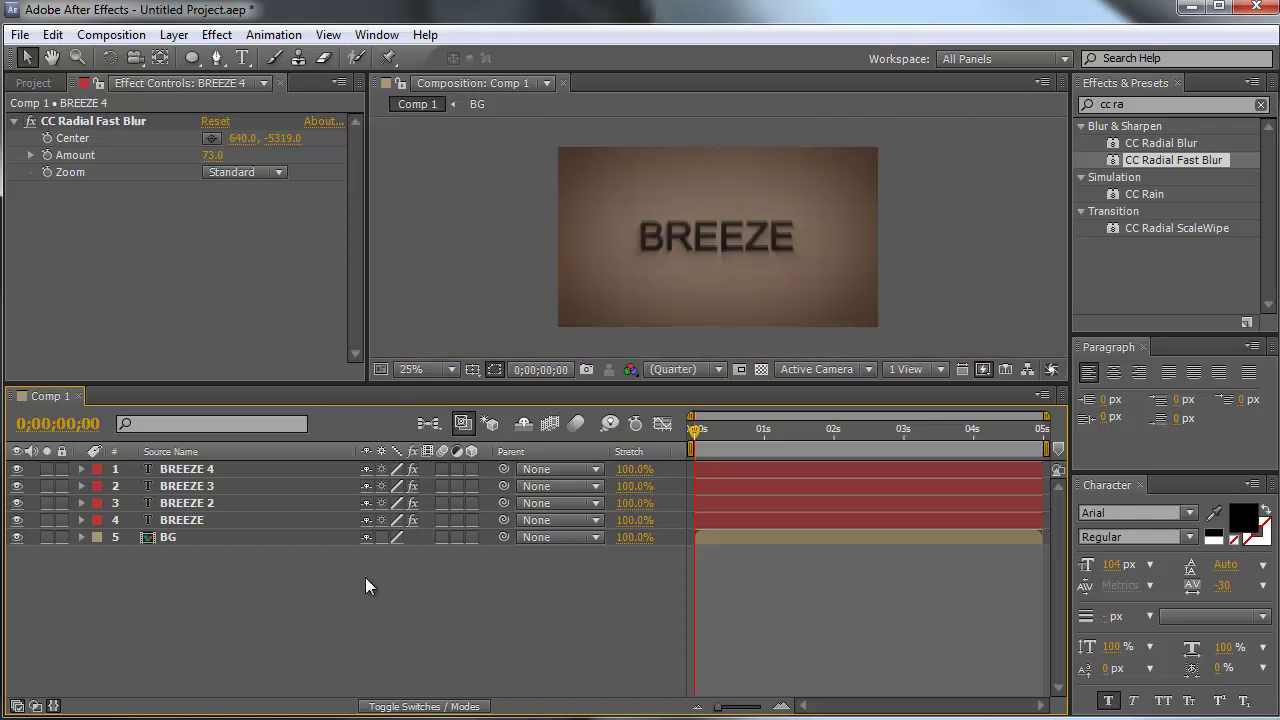
left_click(186, 470)
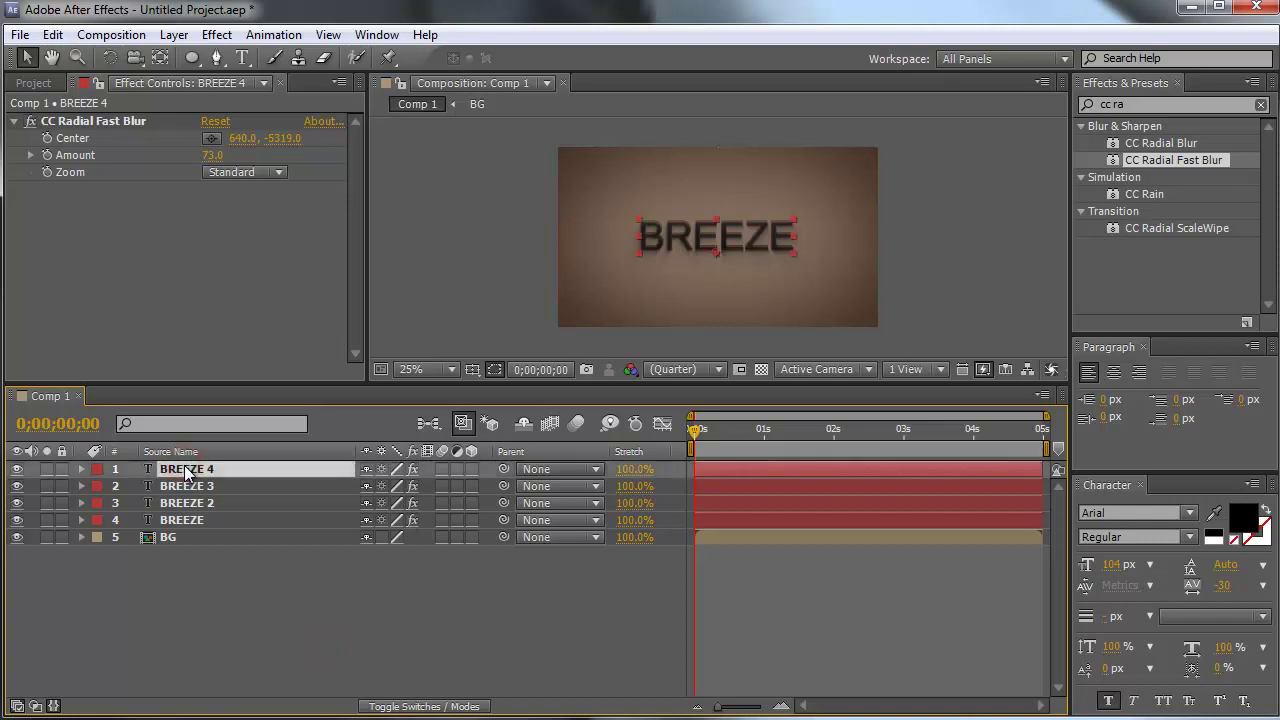
key("ctrl+d")
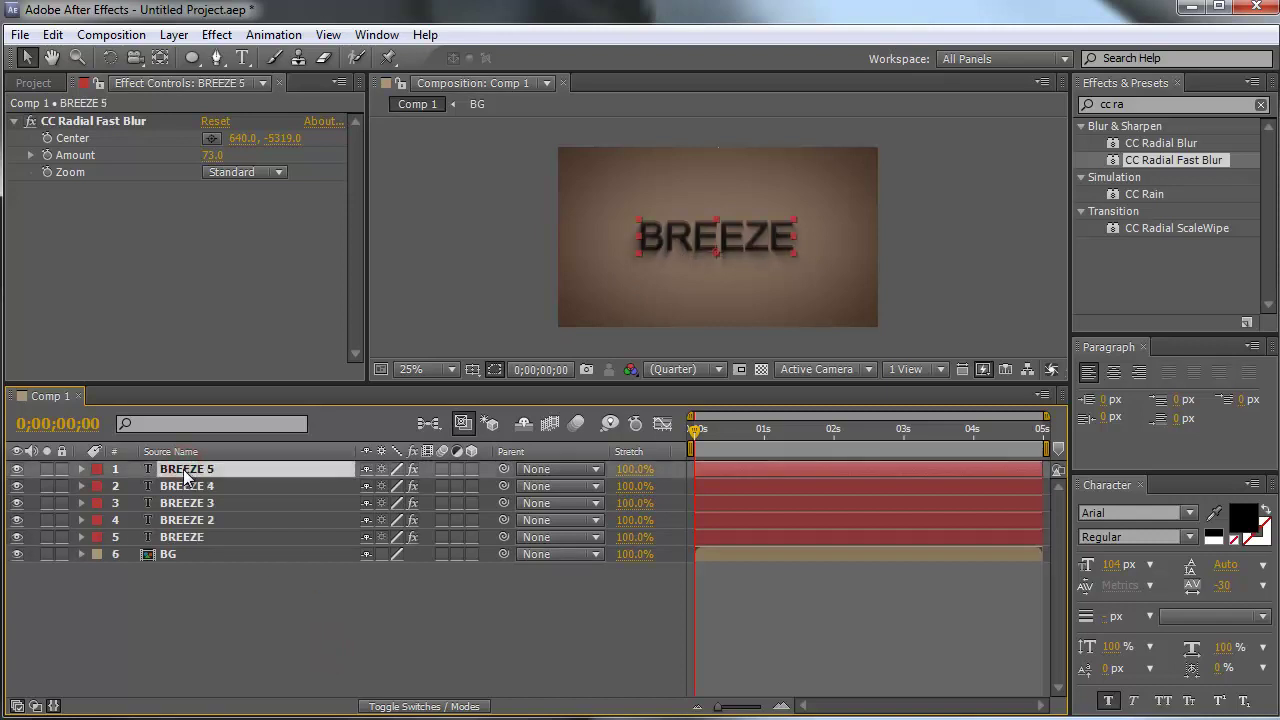
left_click(85, 121)
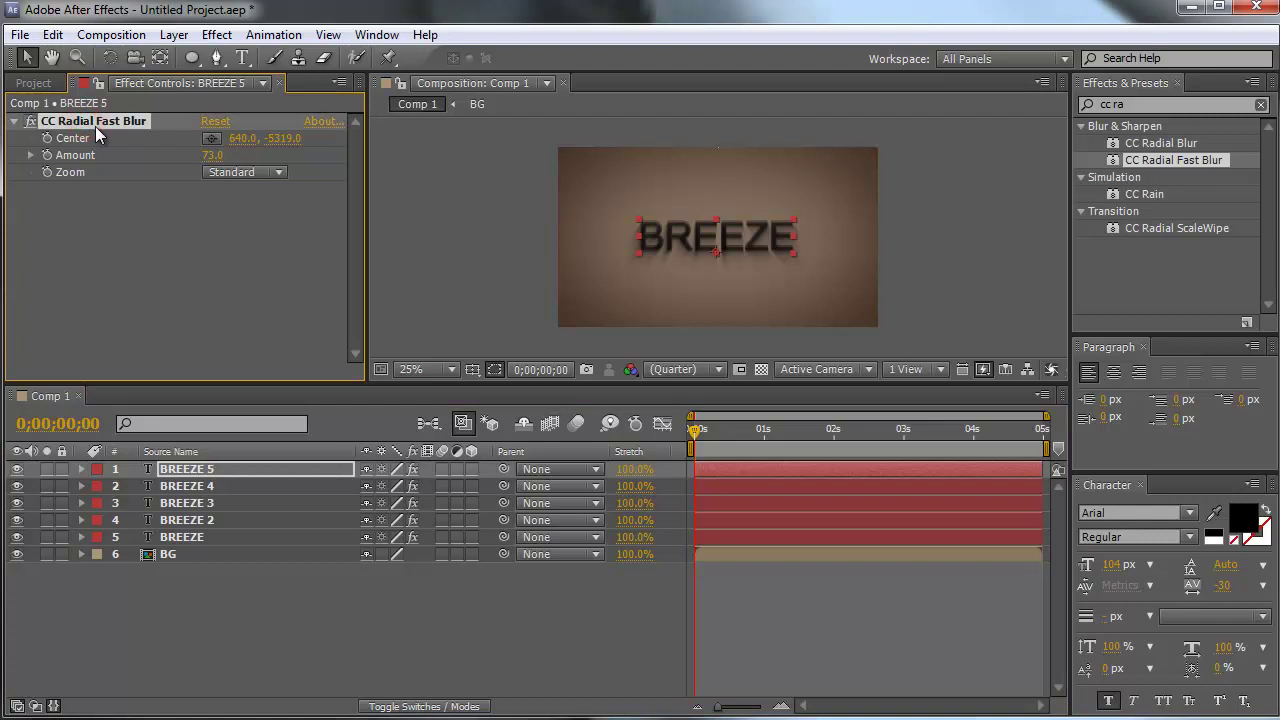
key("Delete")
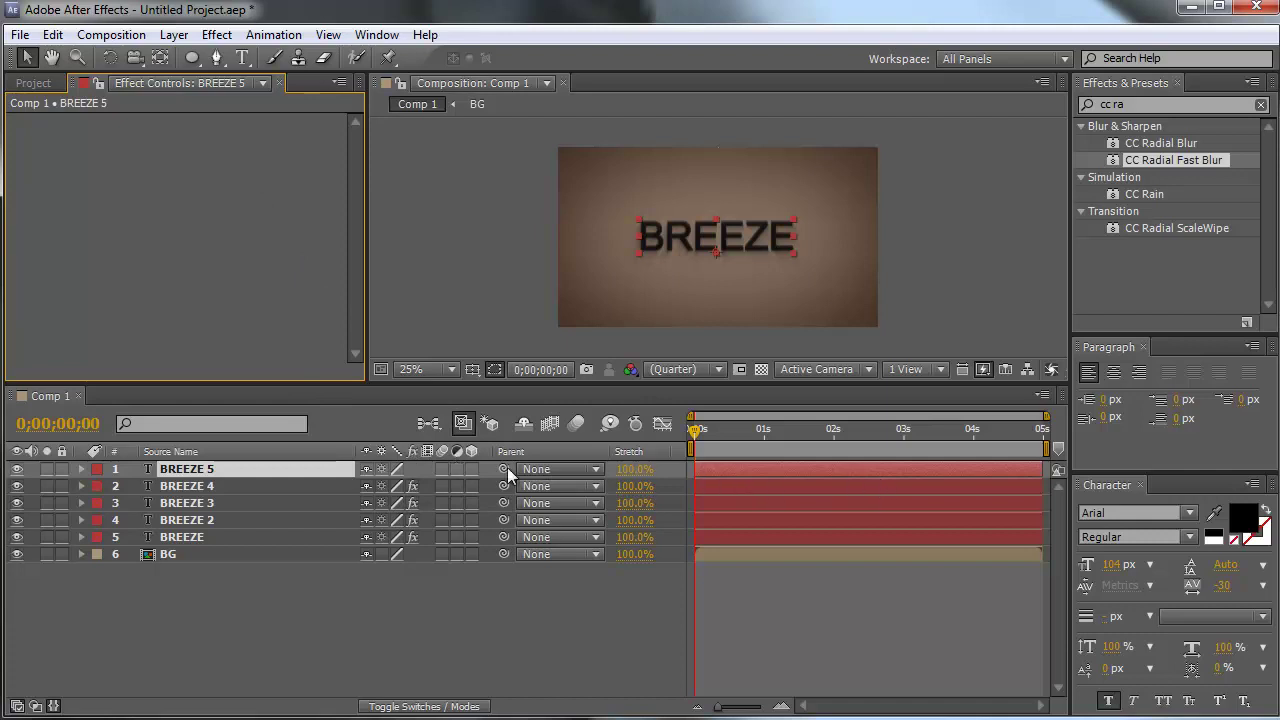
Change the text fill colour of the BREEZE 5 layer to green (44CF3A)
left_click(1243, 517)
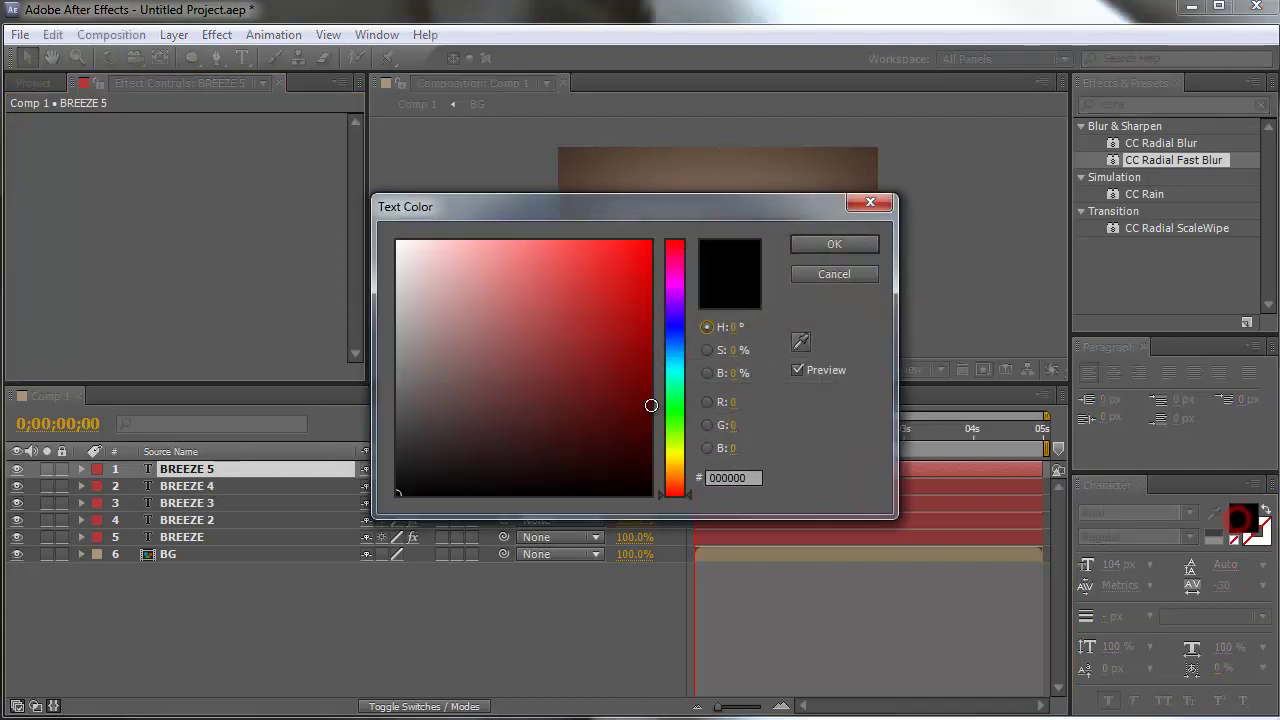
left_click(674, 414)
left_click_drag(569, 338, 580, 286)
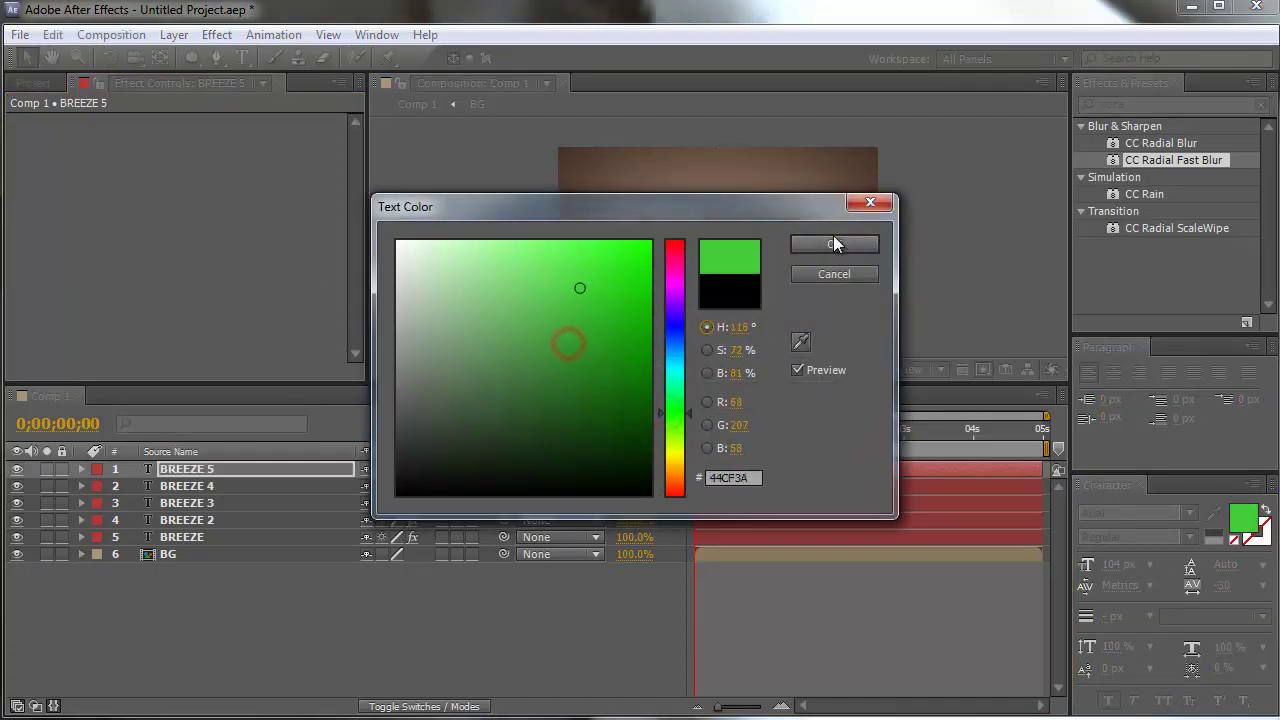
left_click(834, 244)
left_click(477, 636)
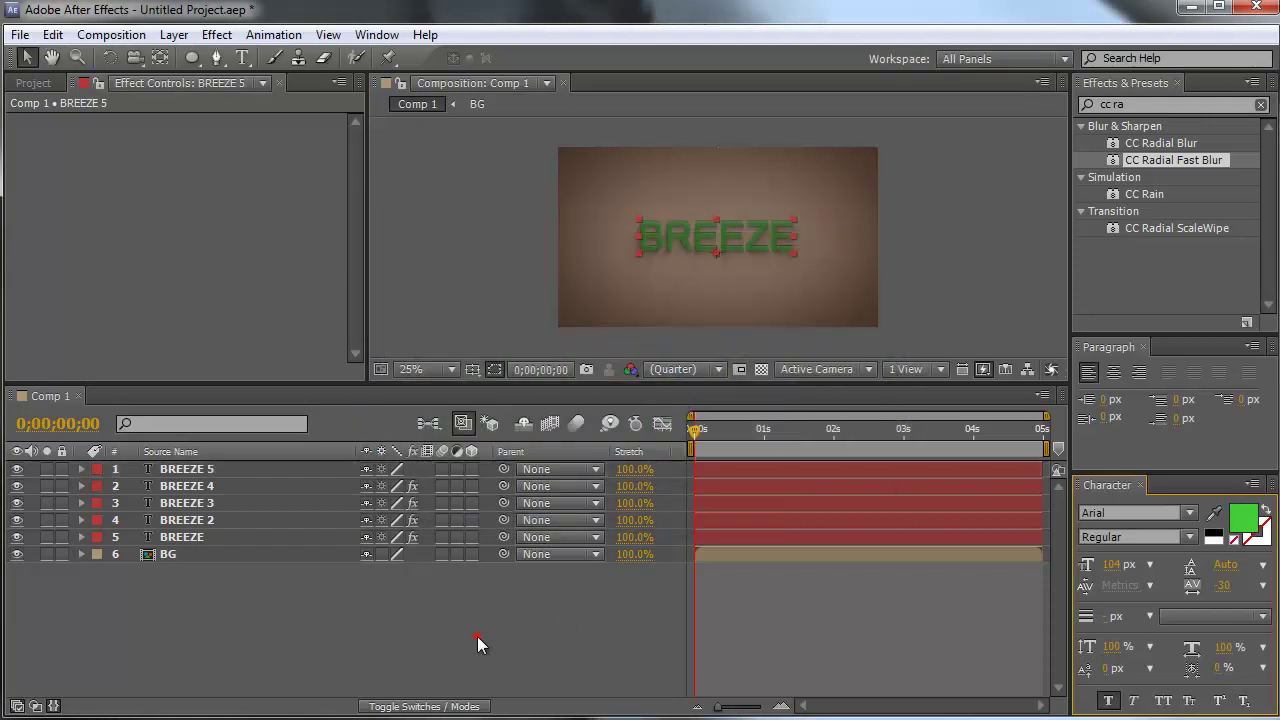
Change the label colour of the BREEZE 5 layer to green
left_click(97, 469)
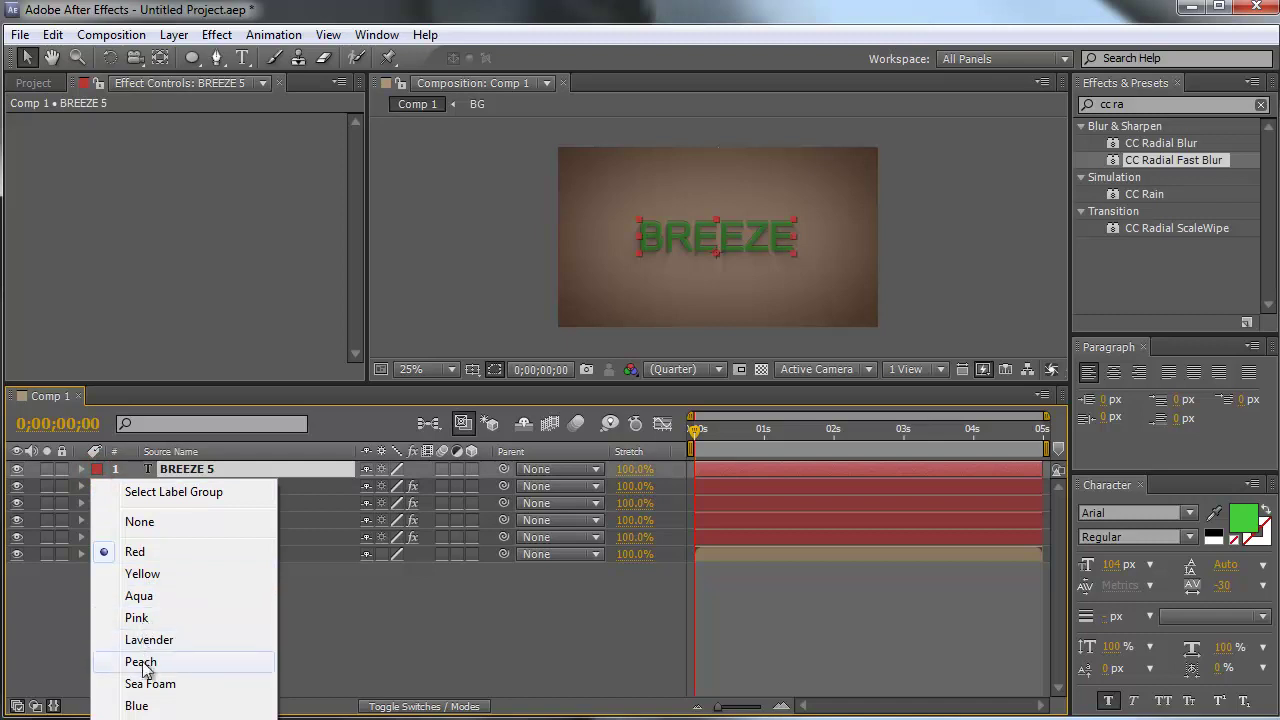
left_click(145, 719)
left_click(299, 669)
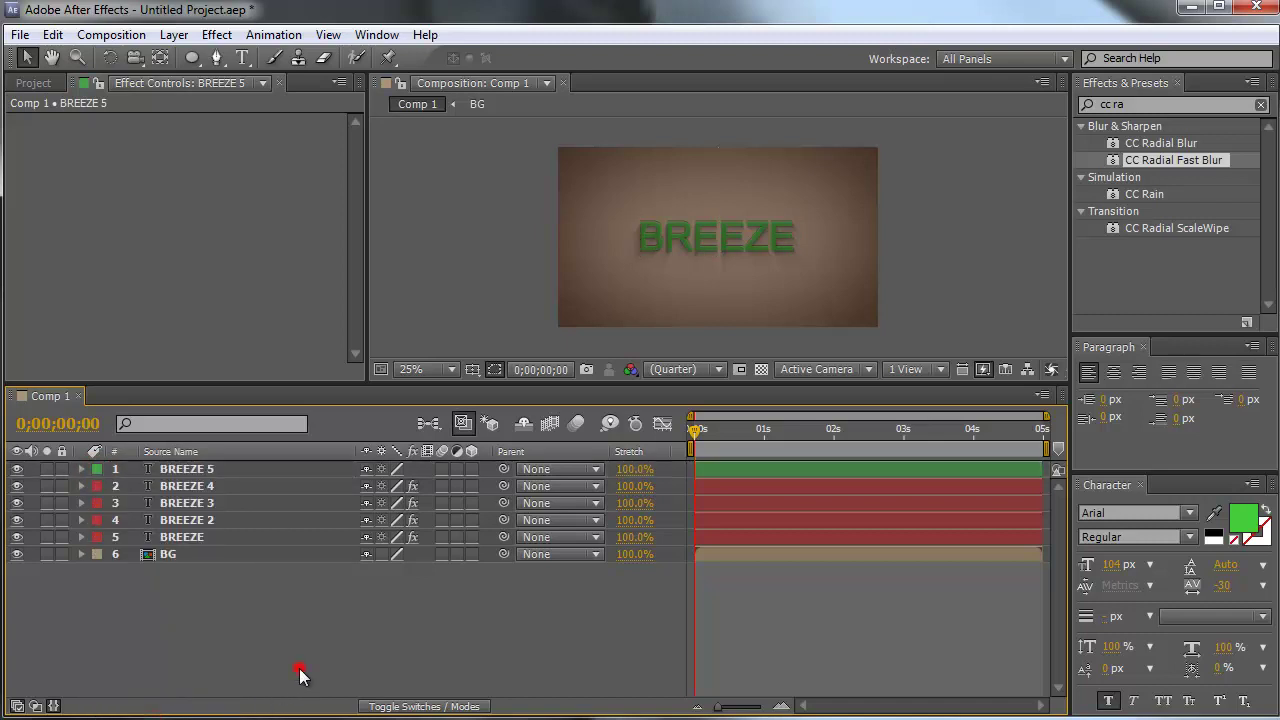
left_click_drag(707, 433, 667, 447)
Apply the Ramp effect to the BREEZE 5 text layer
left_click(199, 476)
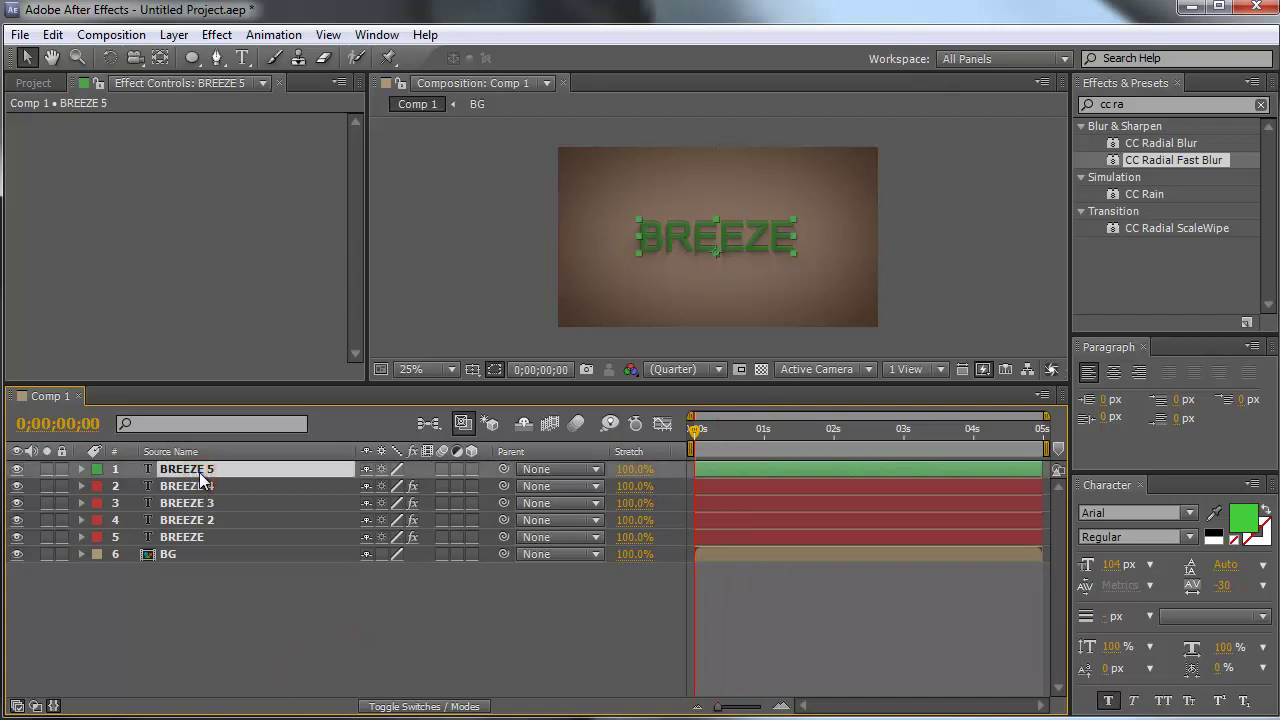
right_click(200, 473)
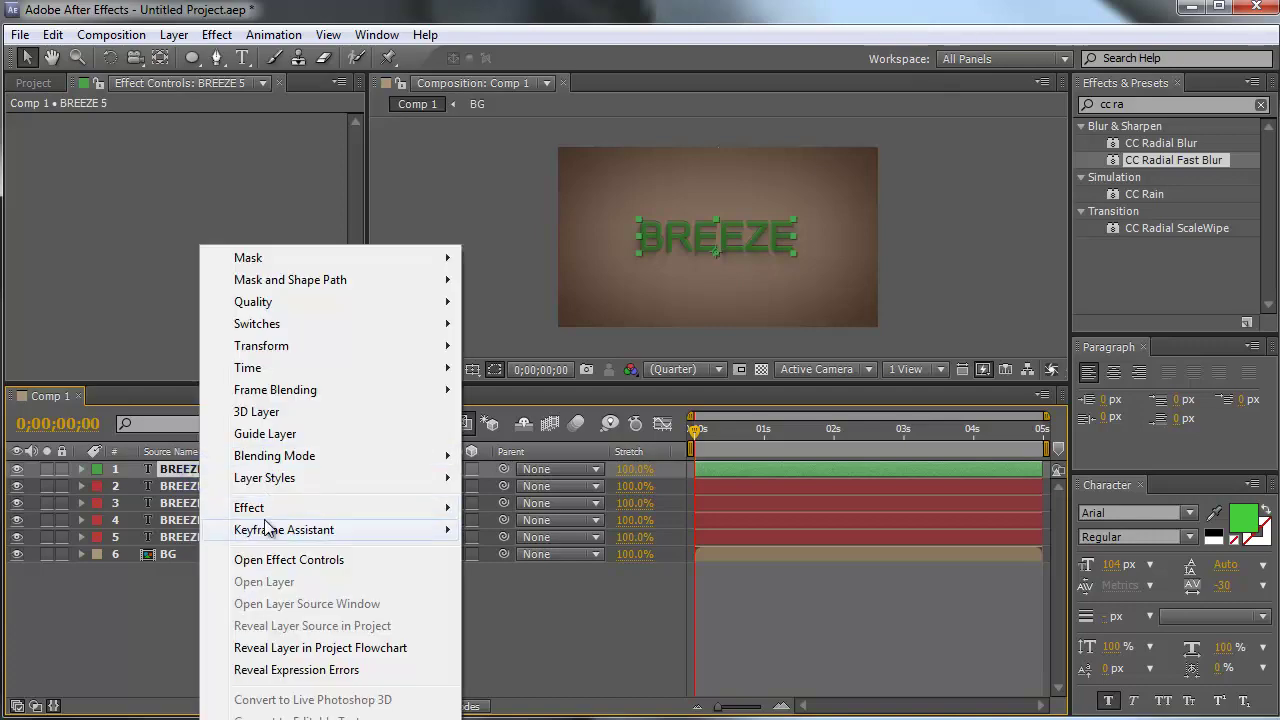
mouse_move(245, 507)
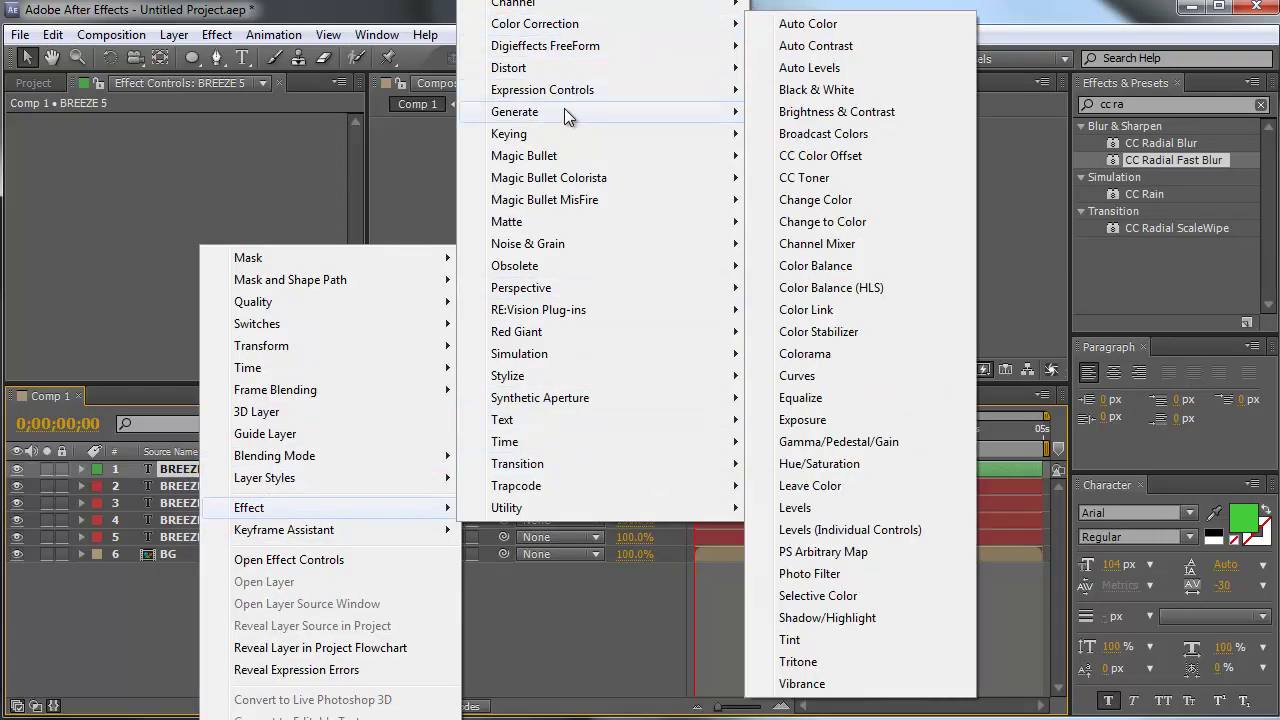
mouse_move(634, 118)
left_click(810, 551)
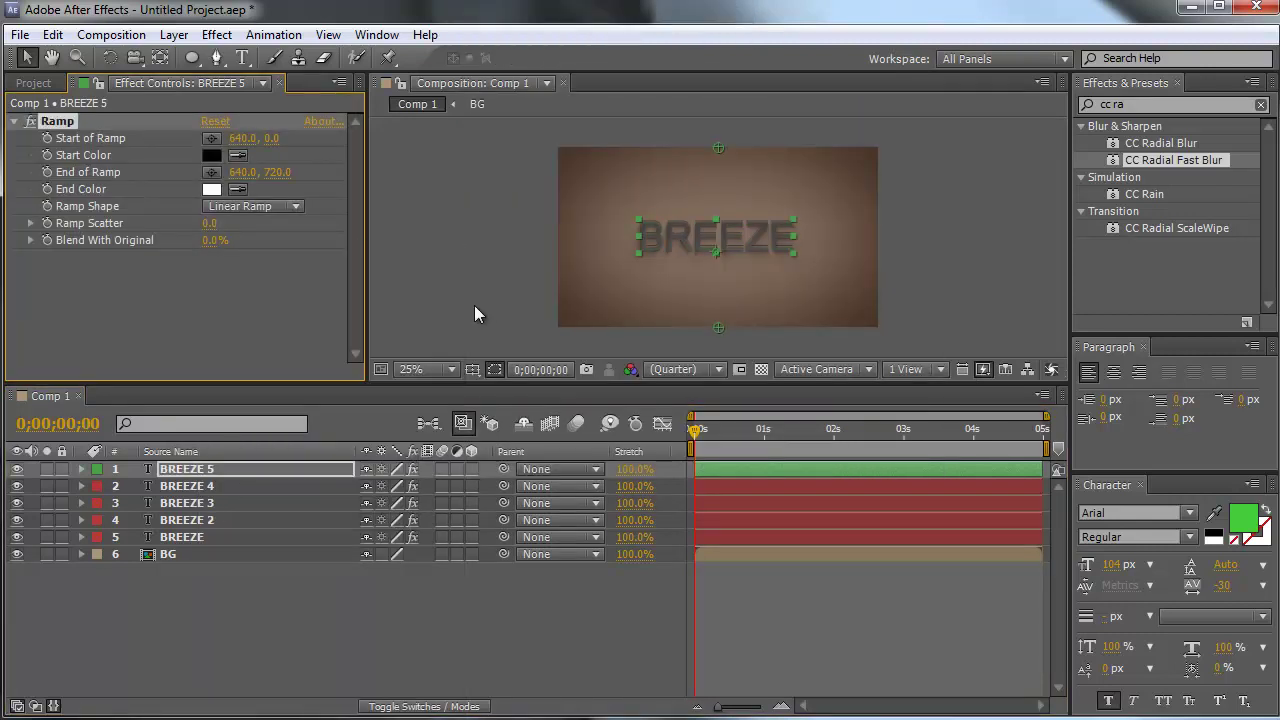
Set the Ramp's vertical start position to 279 and its vertical end position to 510
left_click(279, 140)
type("279")
key("Return")
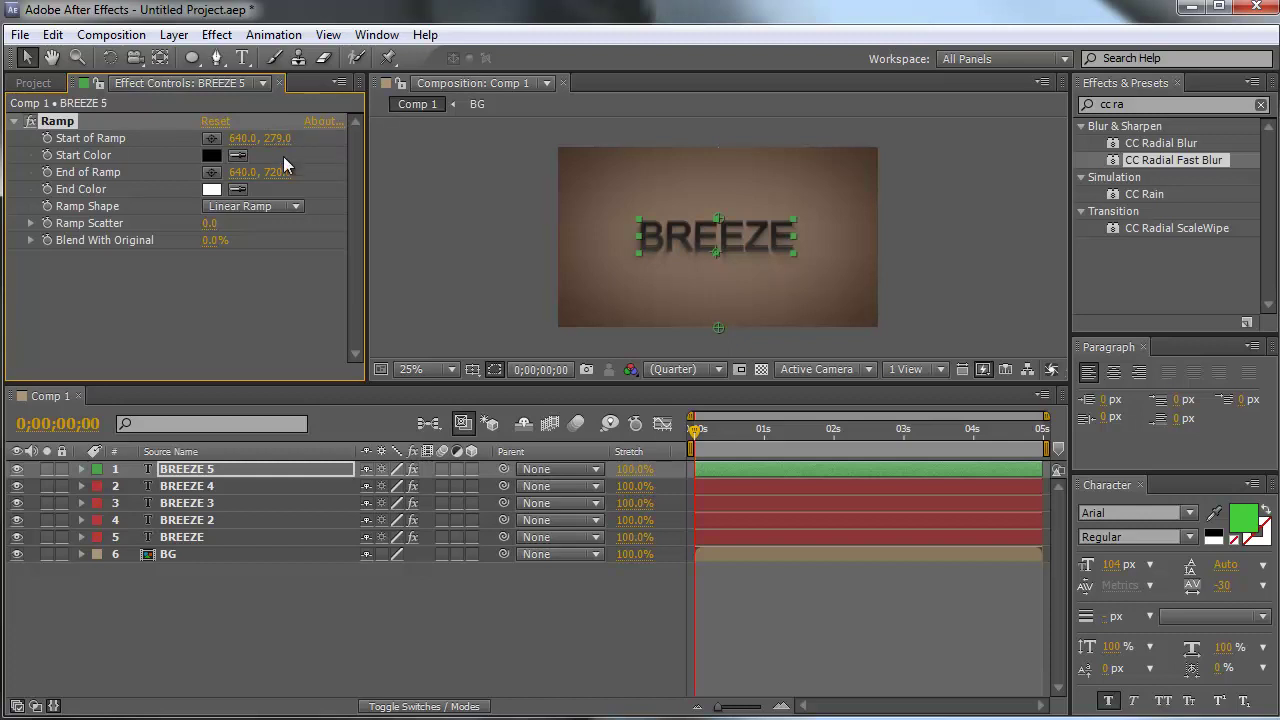
left_click(279, 173)
type("510")
key("Return")
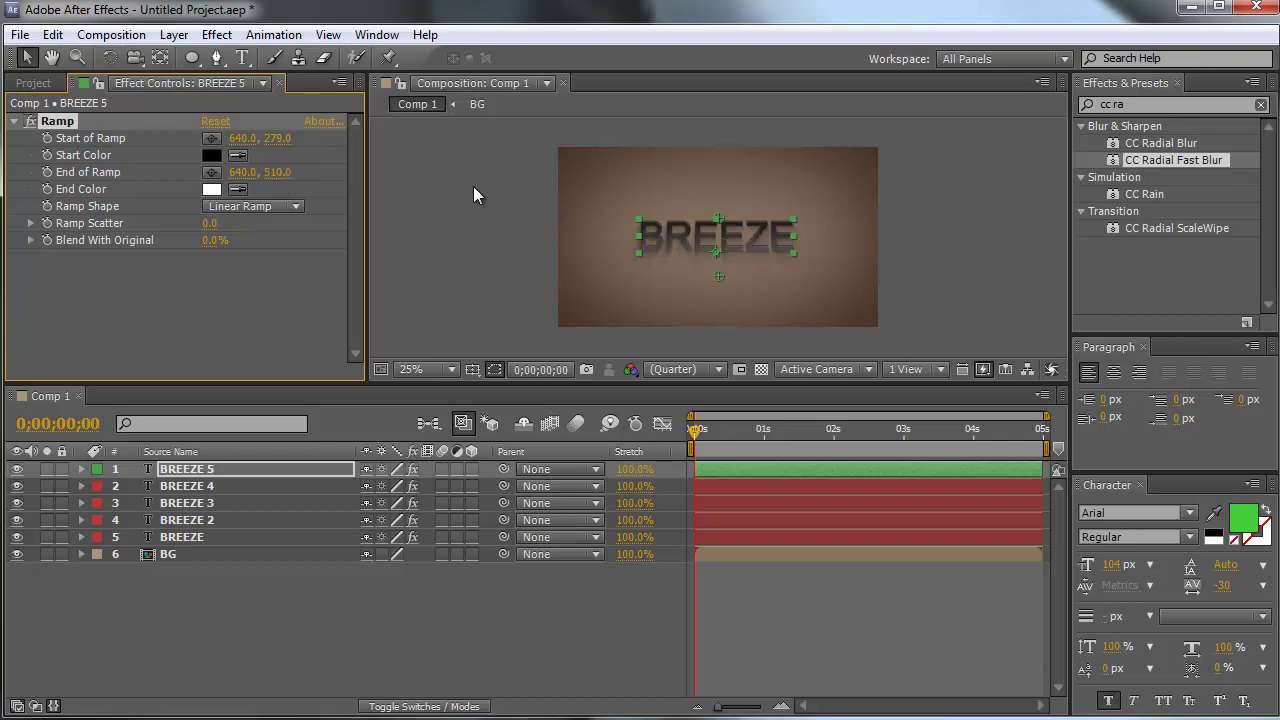
Set the Ramp's start colour on BREEZE 5 to light grey (BBBBBB)
left_click(211, 156)
left_click(399, 310)
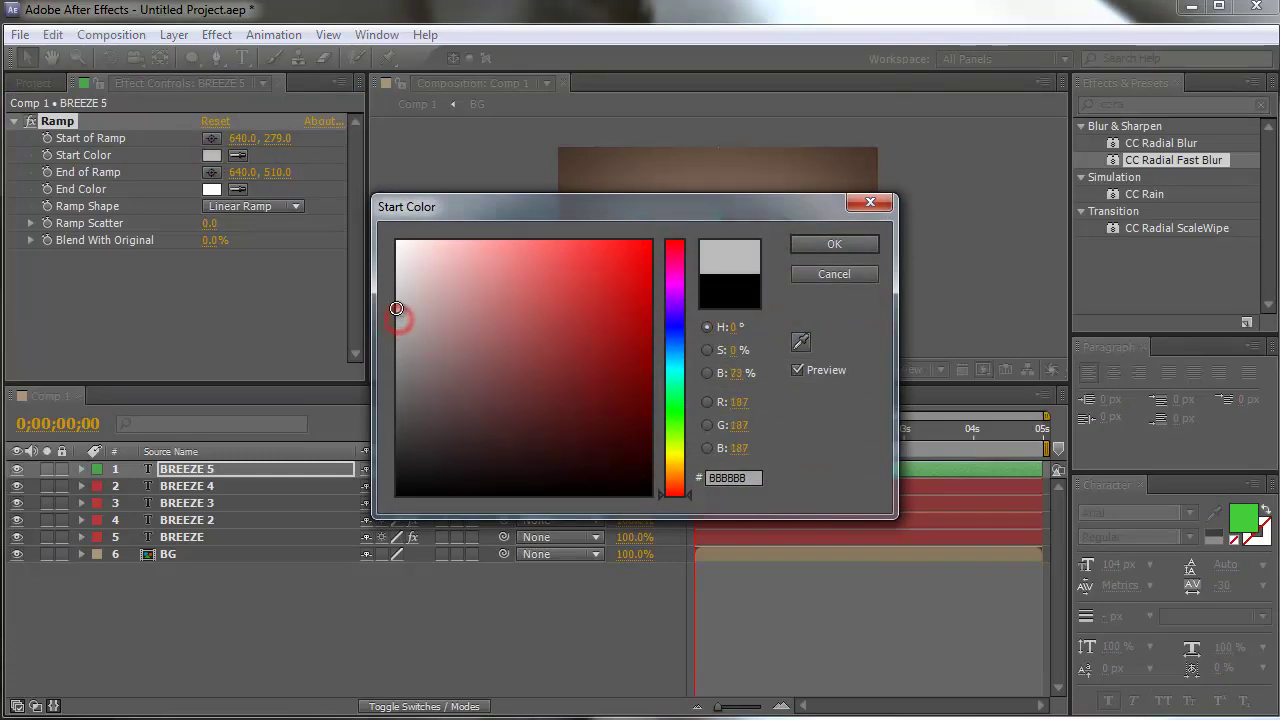
left_click(841, 244)
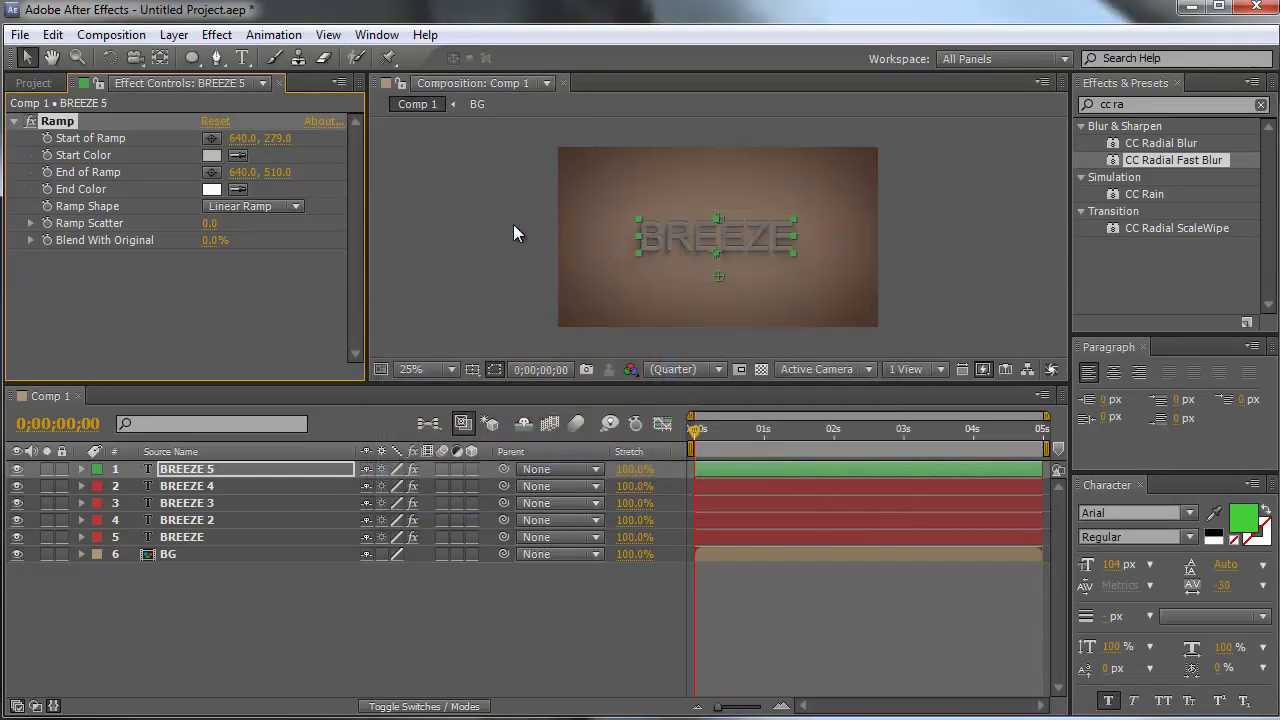
Set the Ramp's end colour on BREEZE 5 to a medium-dark brown with an orange hue
left_click(212, 189)
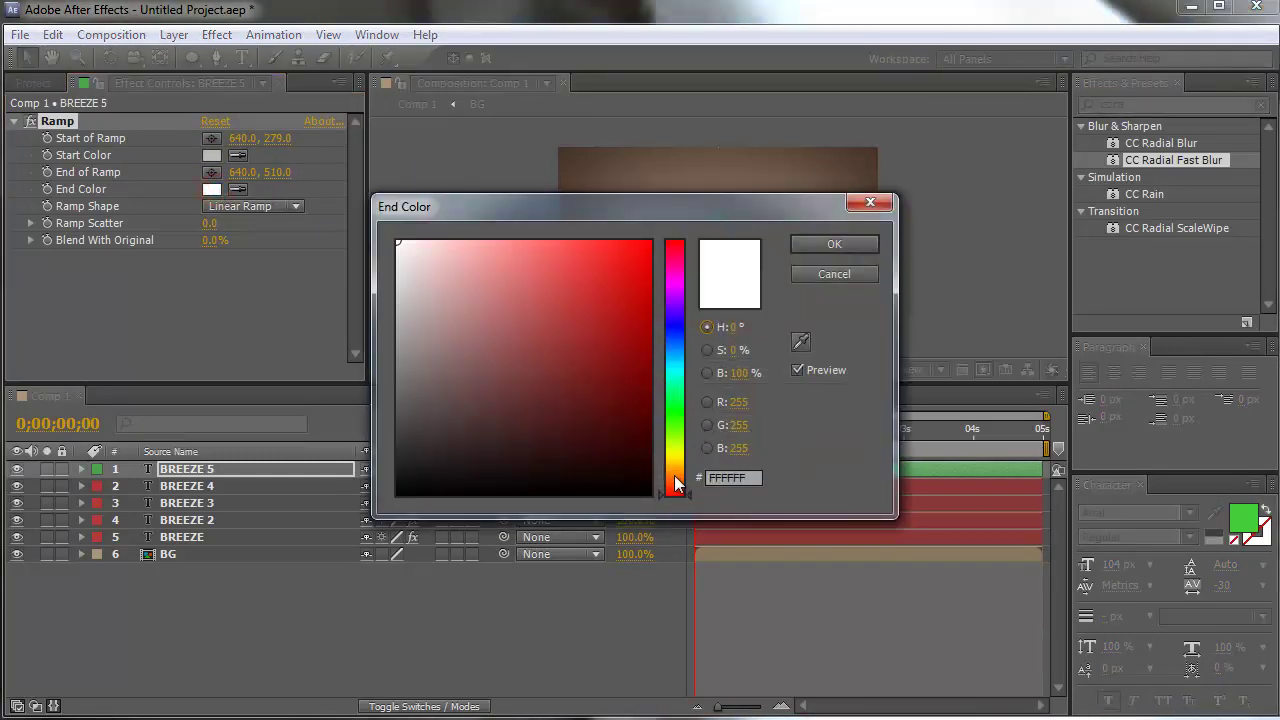
left_click_drag(675, 484, 673, 470)
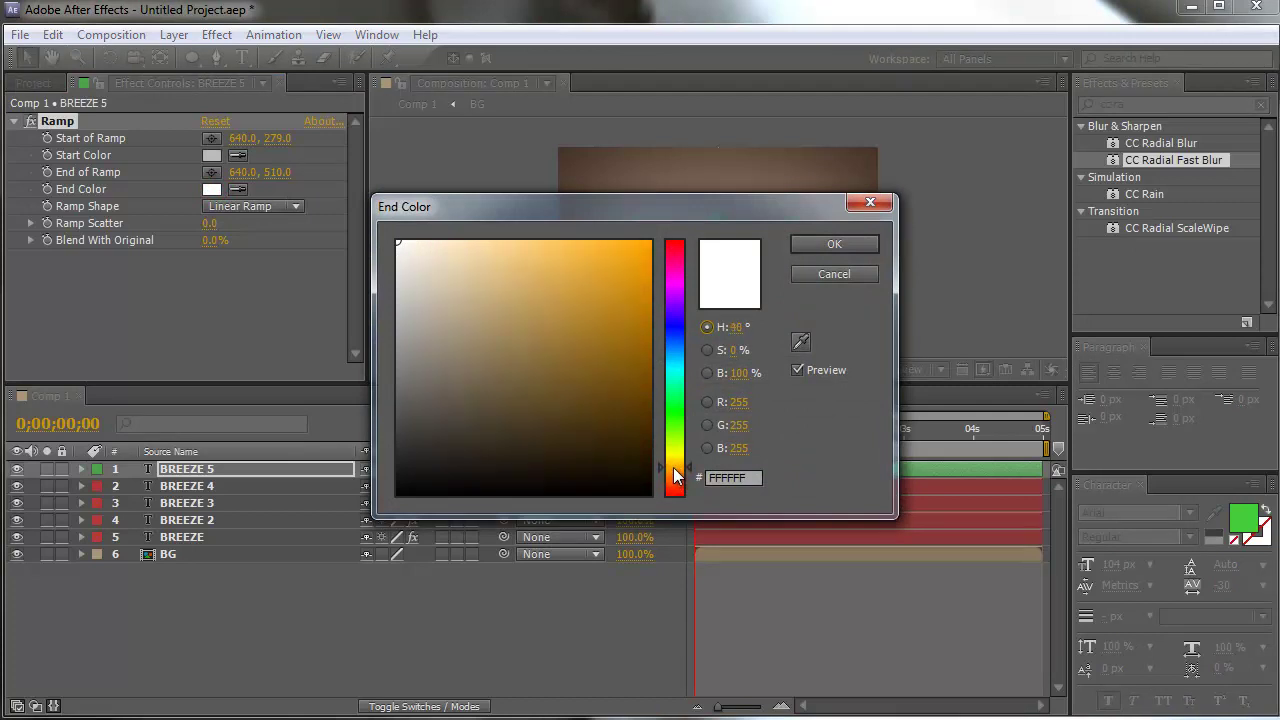
left_click_drag(569, 454, 556, 390)
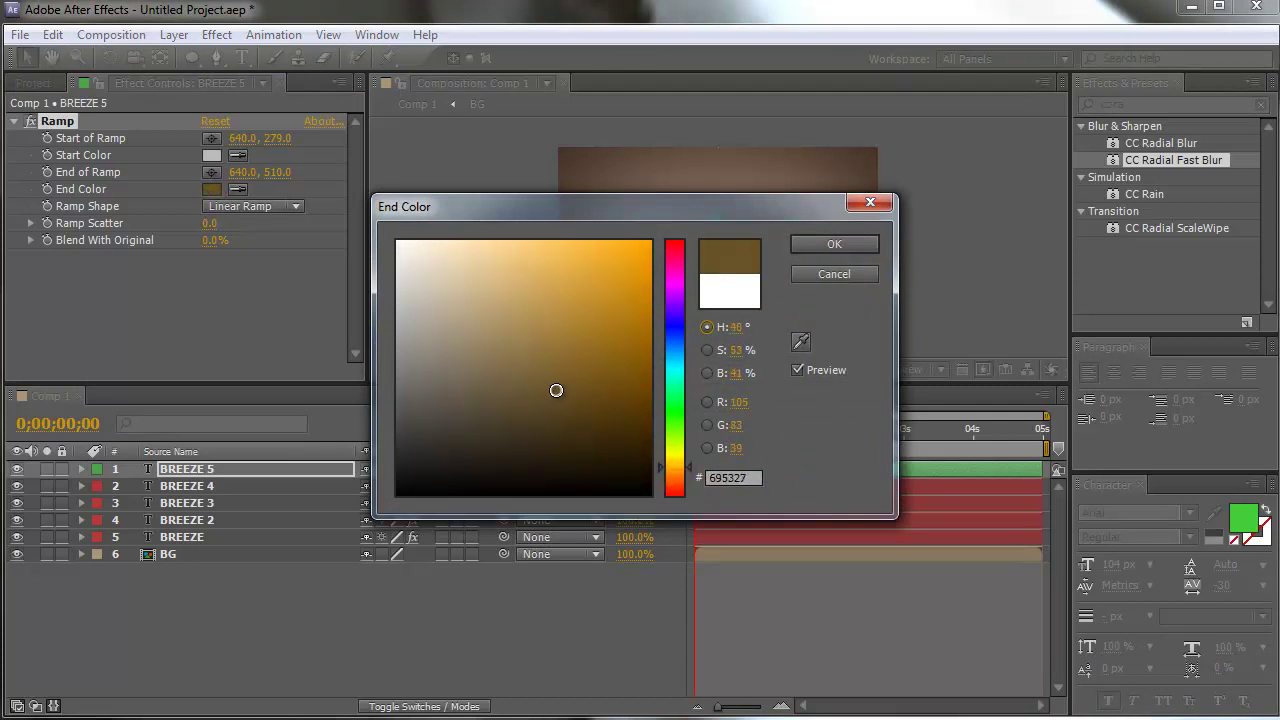
left_click_drag(658, 462, 667, 469)
mouse_move(547, 406)
left_mouse_down()
mouse_move(534, 400)
mouse_move(548, 389)
left_mouse_up()
left_click(836, 247)
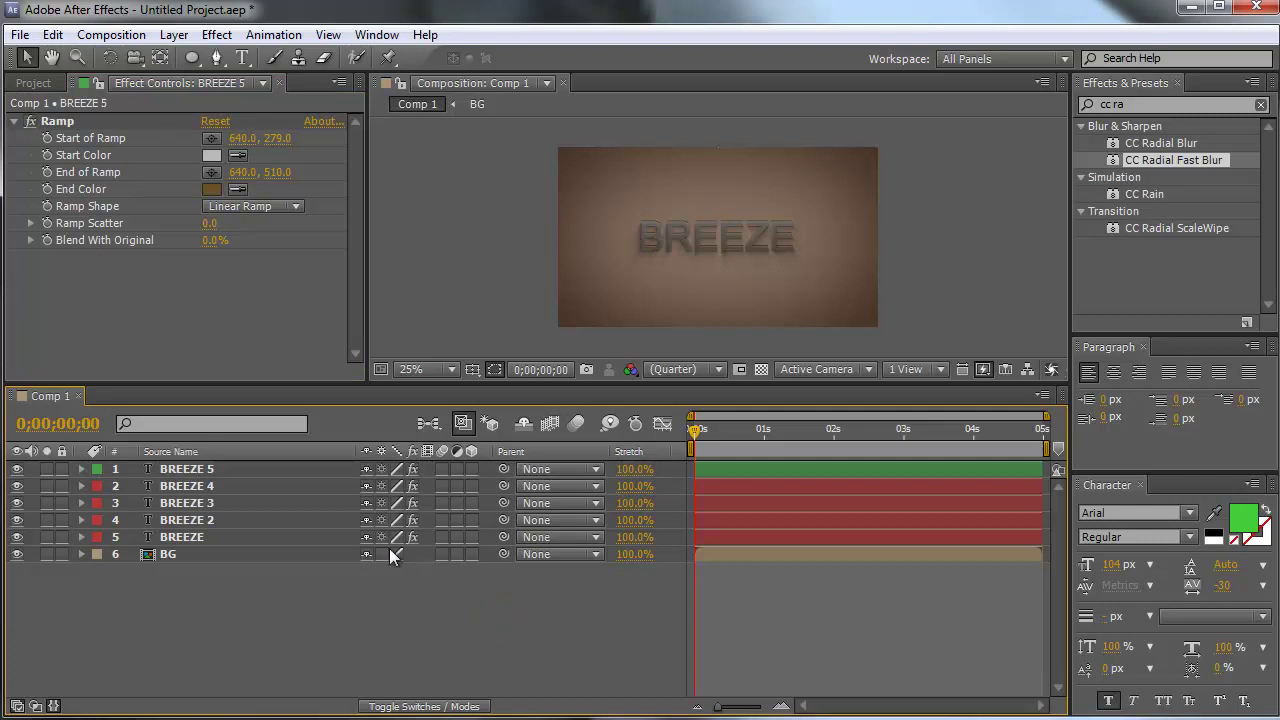
Enable the Drop Shadow and Inner Shadow layer styles on the BREEZE 5 layer
left_click(190, 472)
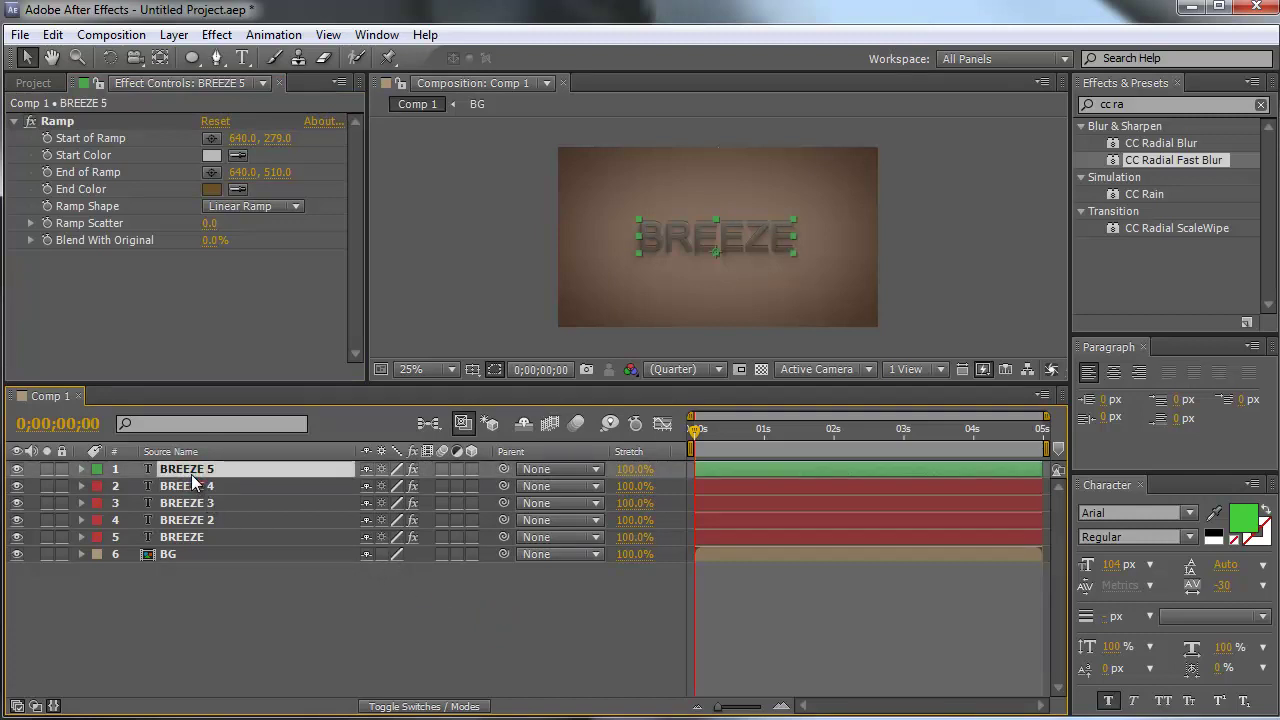
left_click(82, 469)
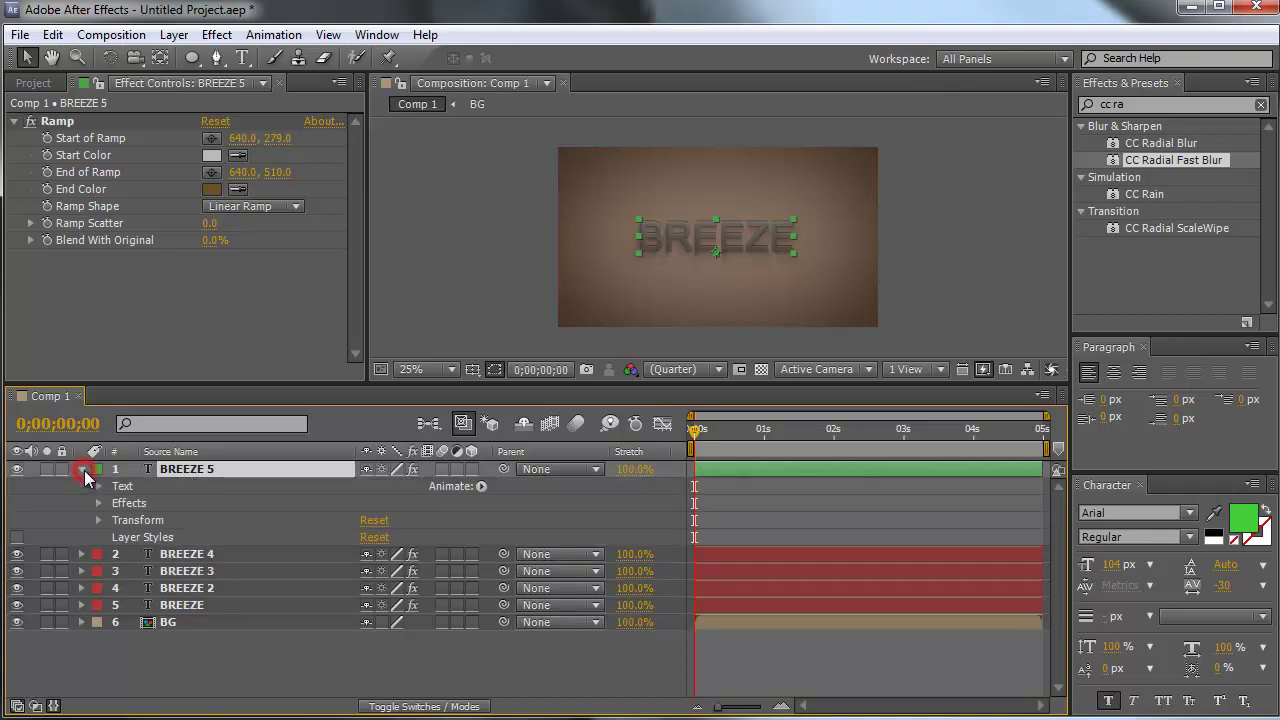
left_click(99, 536)
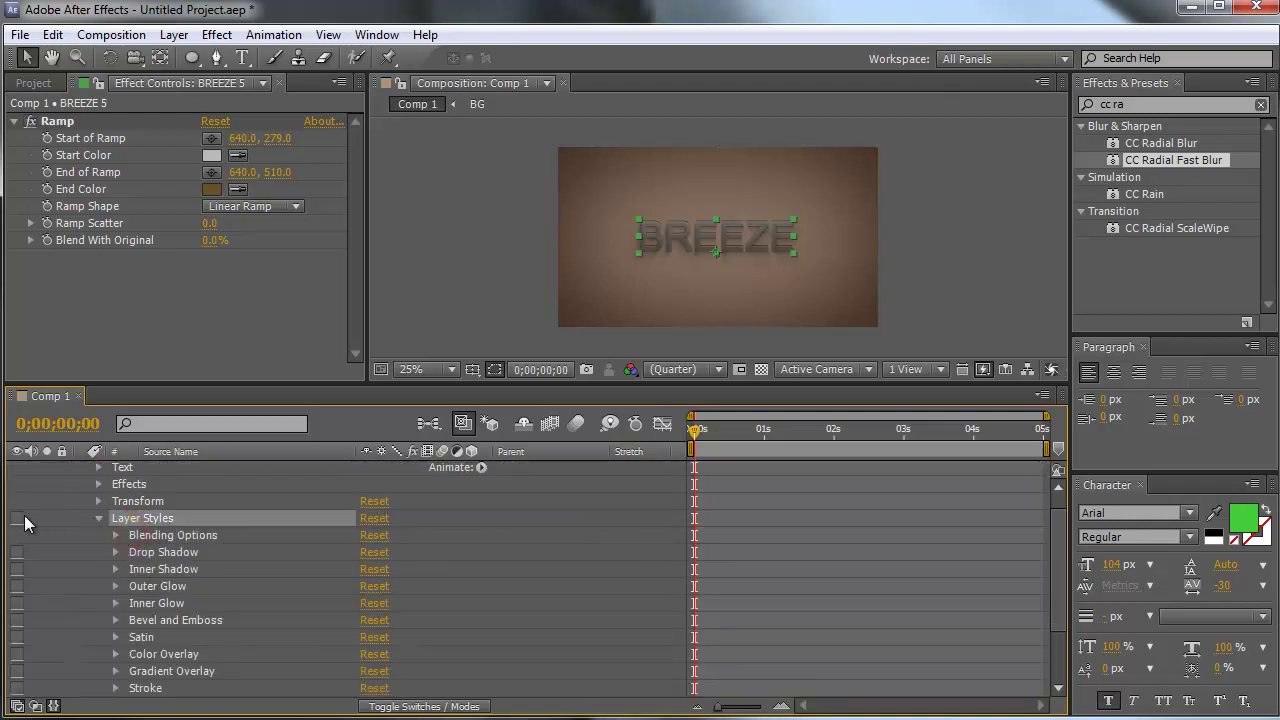
left_click(17, 519)
left_click(155, 553)
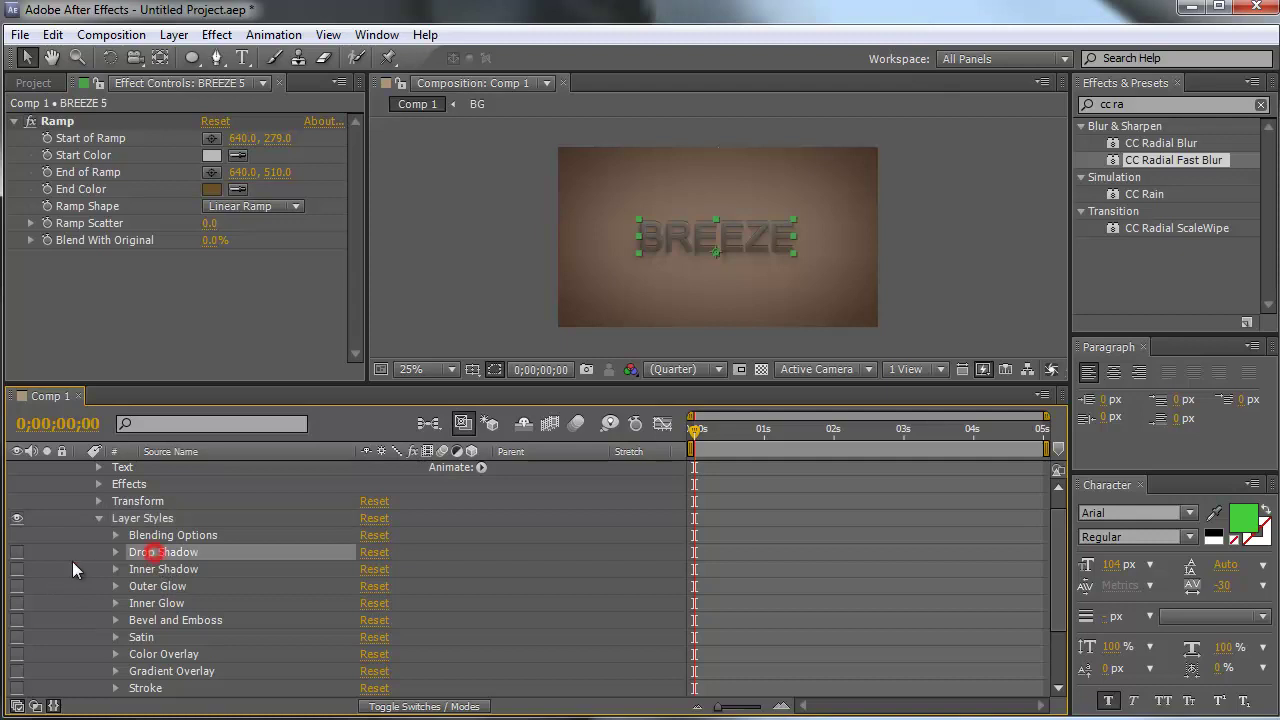
left_click(17, 552)
left_click(165, 571)
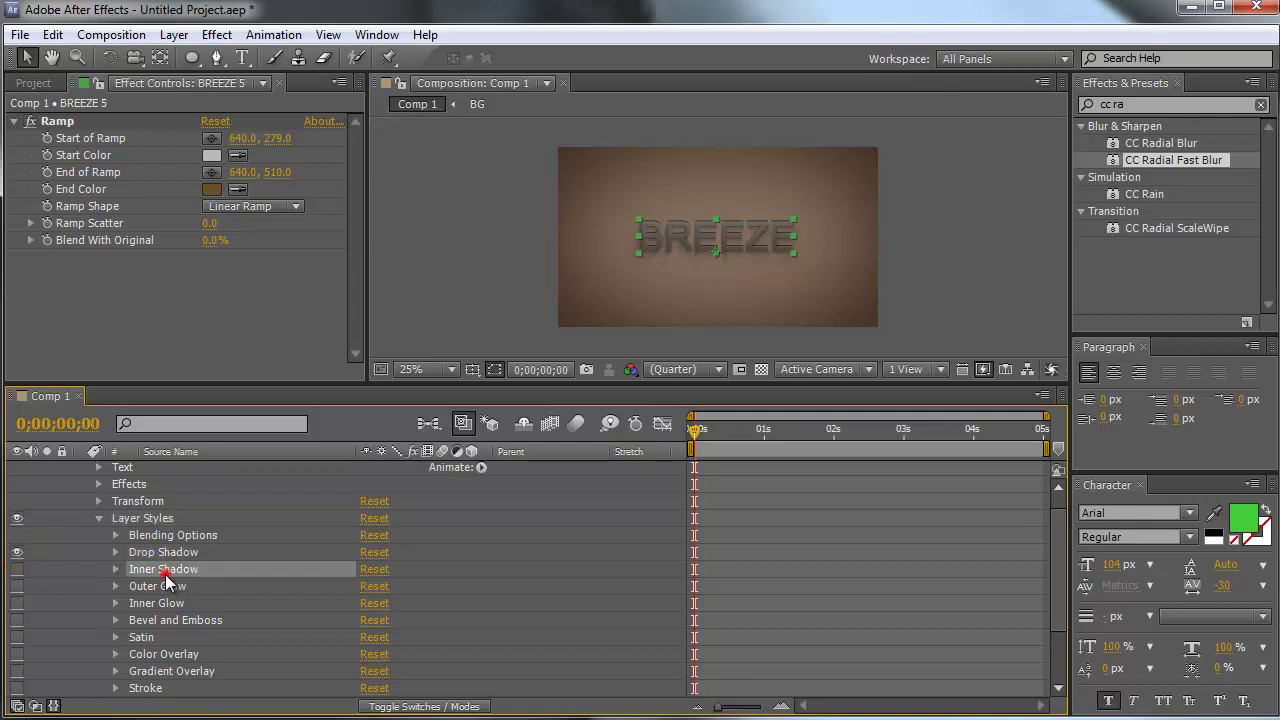
left_click(17, 570)
Set the angle of BREEZE 5's Drop Shadow style to 107°
left_click(116, 552)
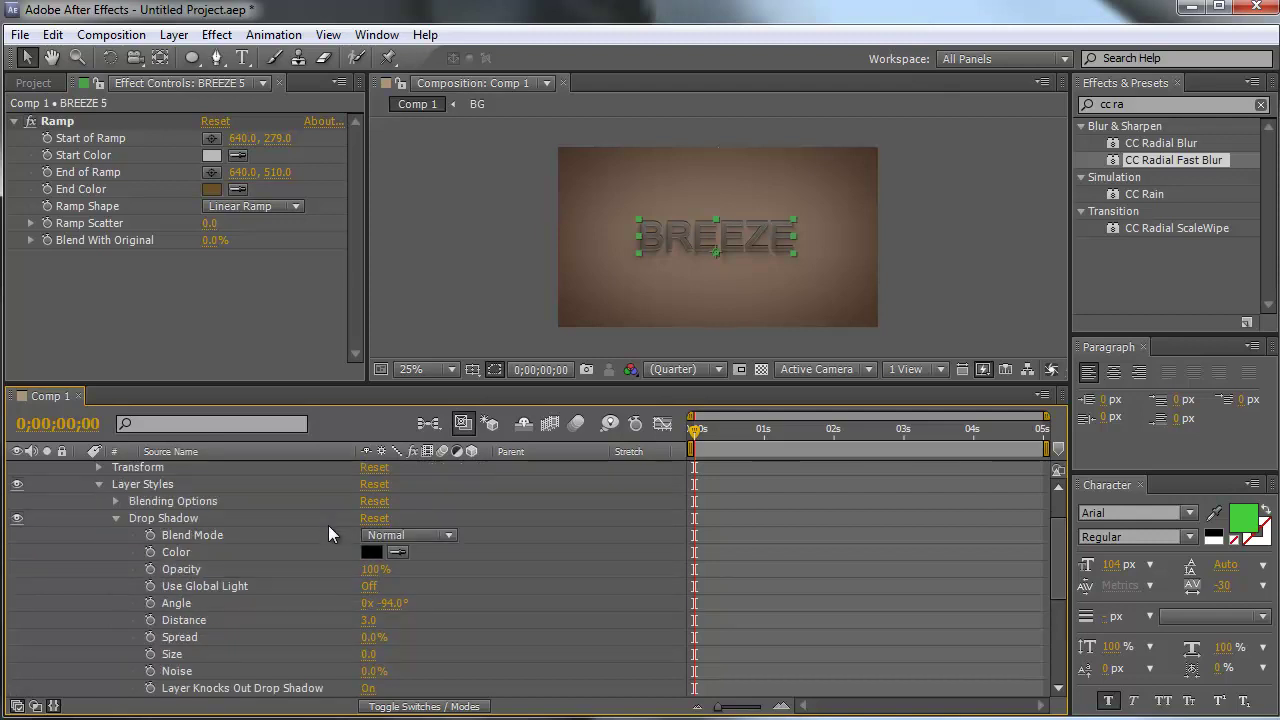
left_click(394, 604)
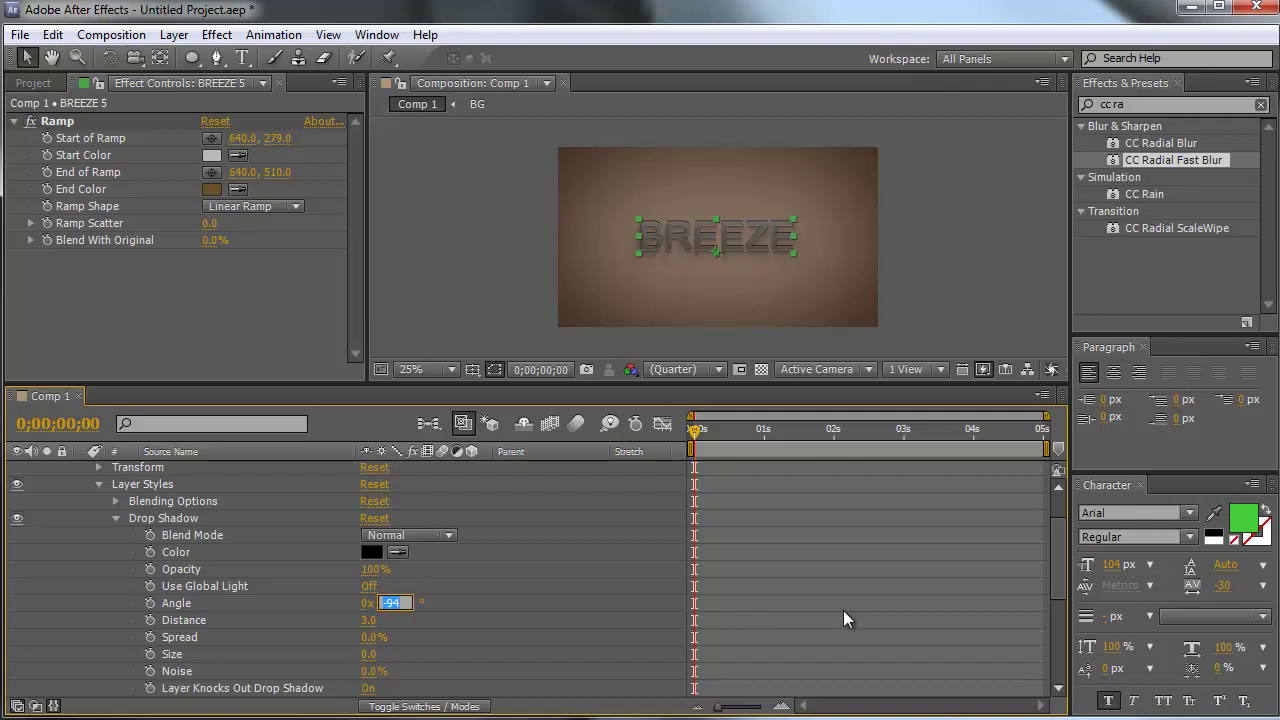
type("107")
key("Return")
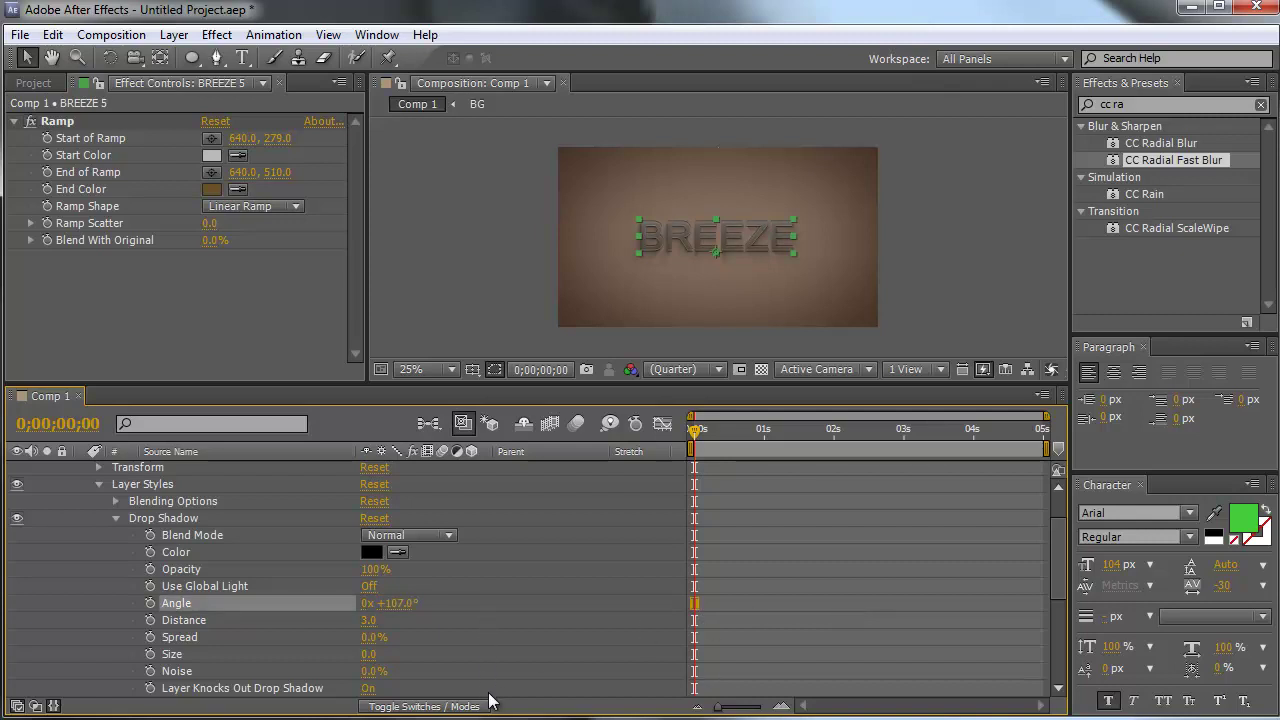
left_click(487, 663)
Set BREEZE 5's Inner Shadow style to 100% opacity and a 90° angle
scroll(487, 660, "down", 5)
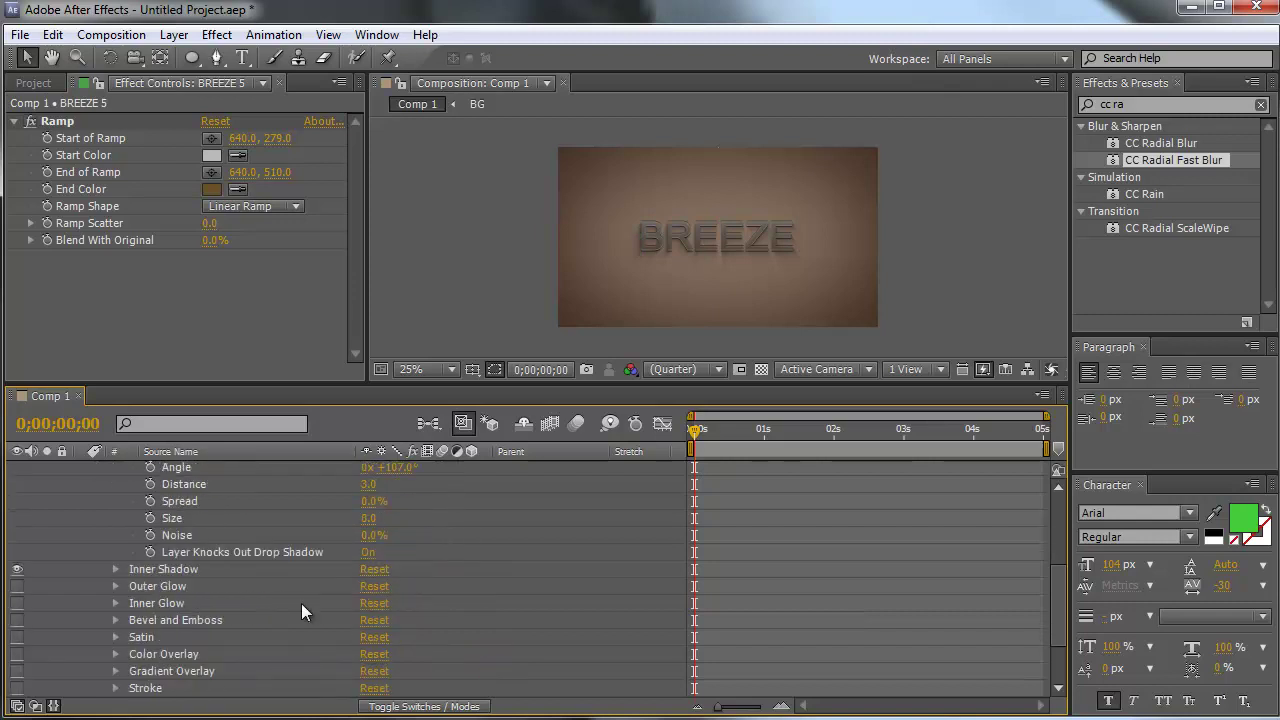
left_click(112, 570)
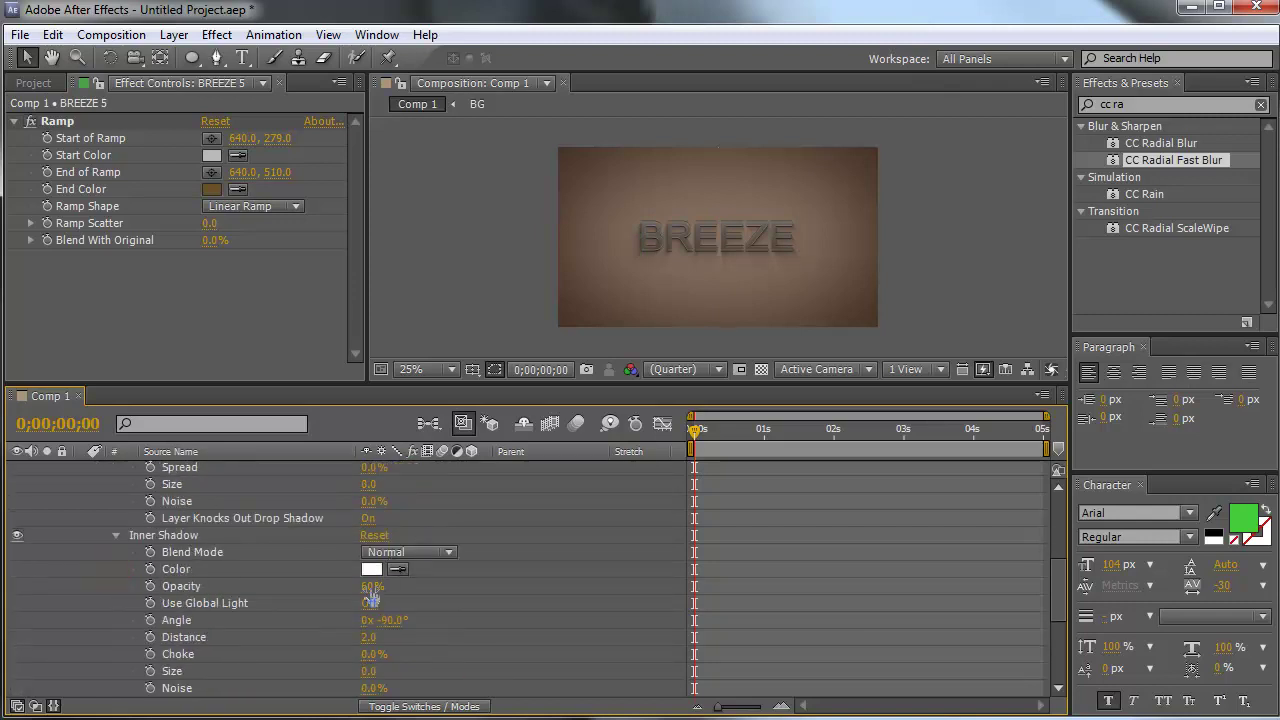
left_click_drag(370, 586, 428, 584)
left_click(467, 578)
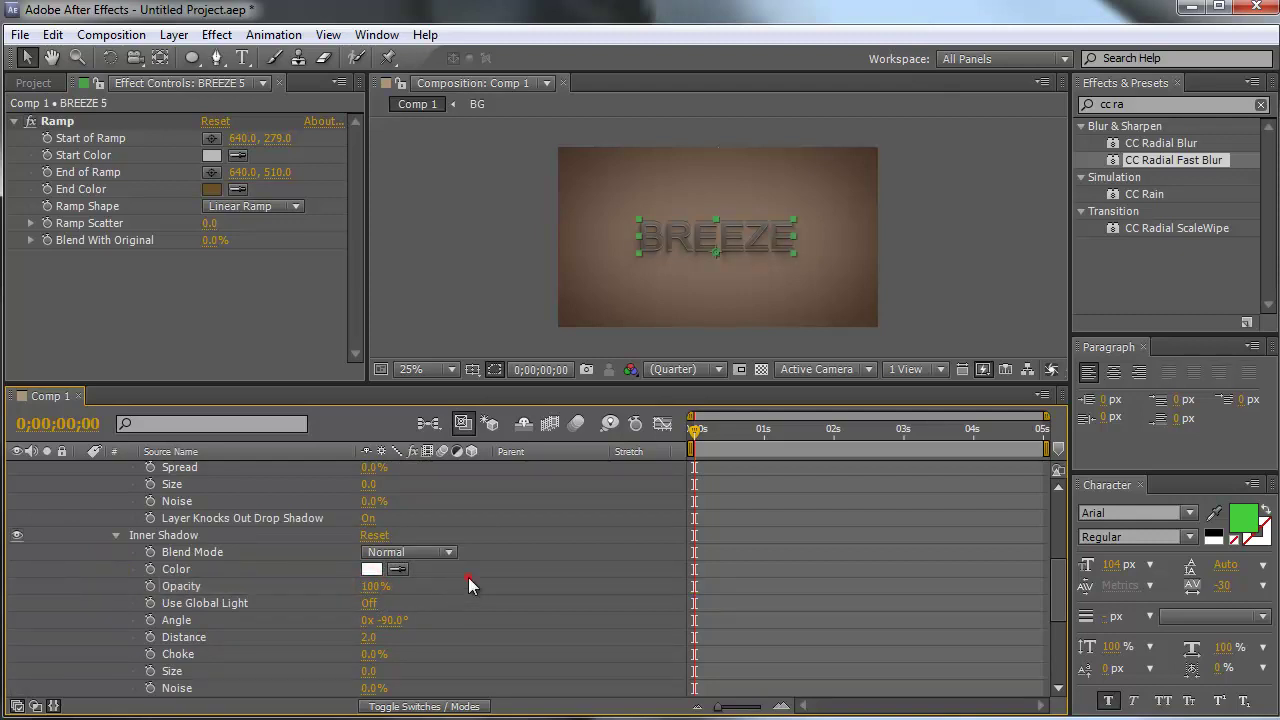
left_click(388, 620)
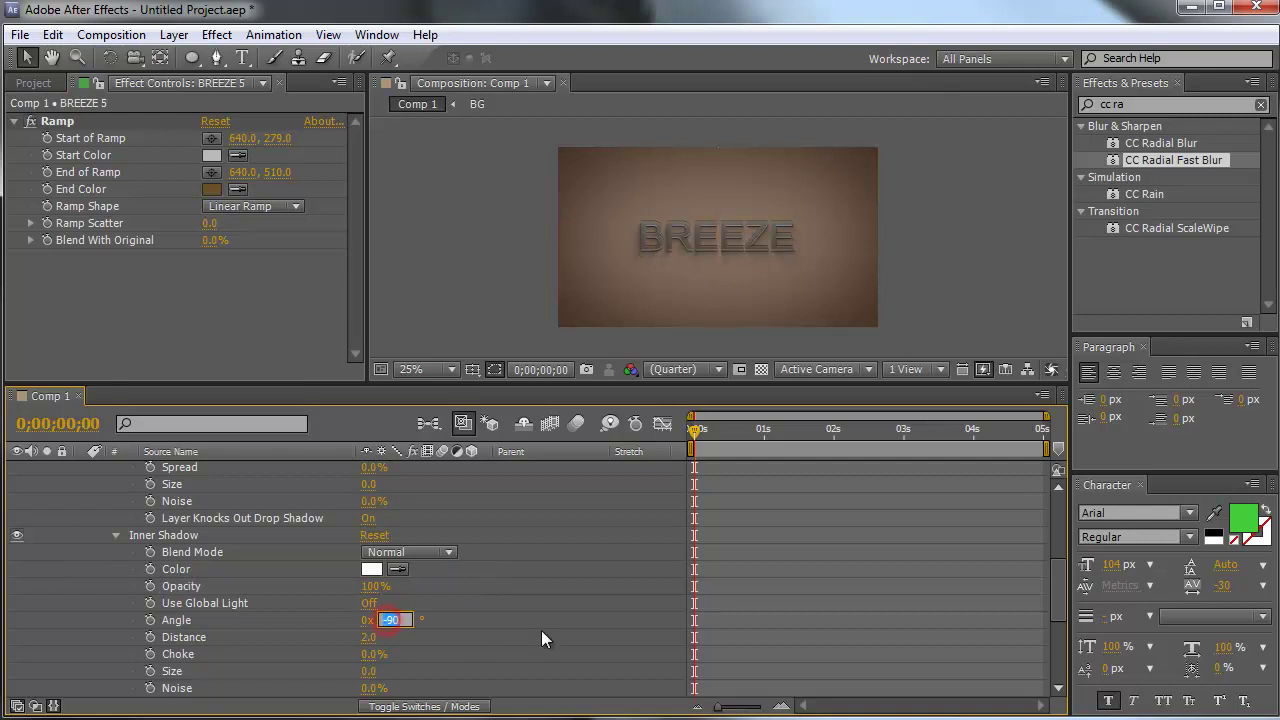
type("90")
key("Return")
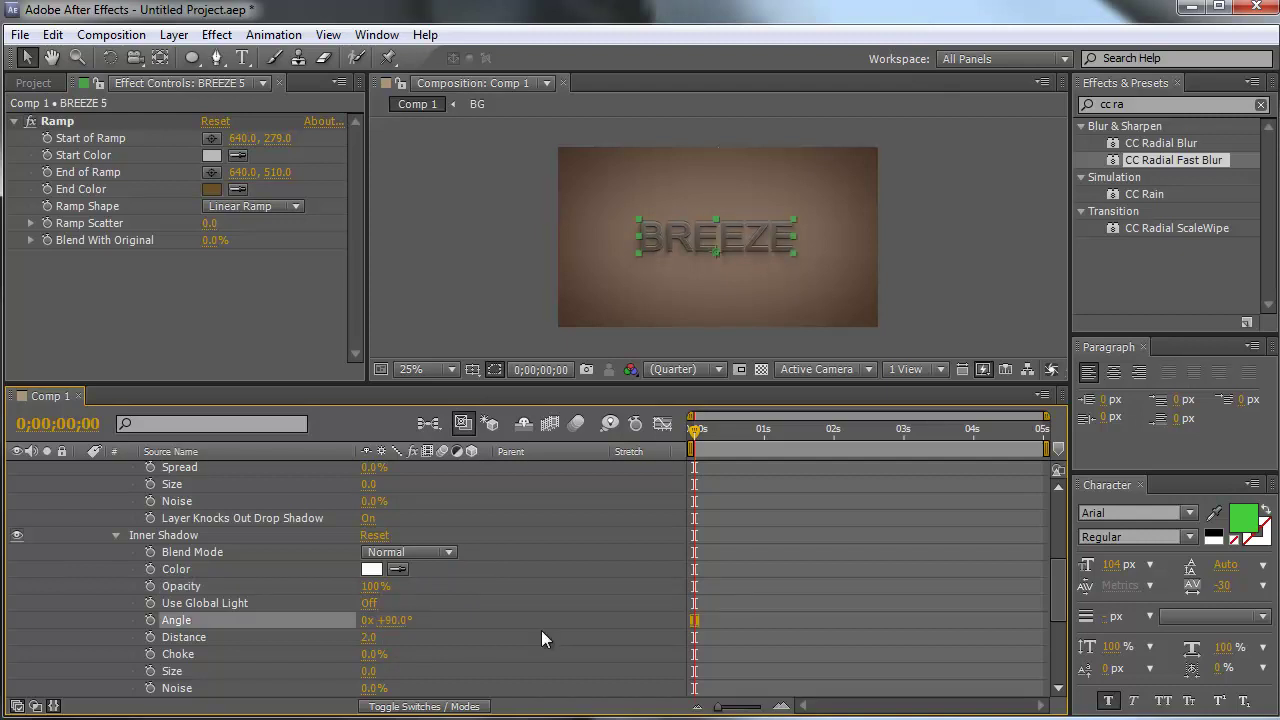
left_click(650, 555)
Collapse the BREEZE 5 layer's properties in the timeline
key("comma")
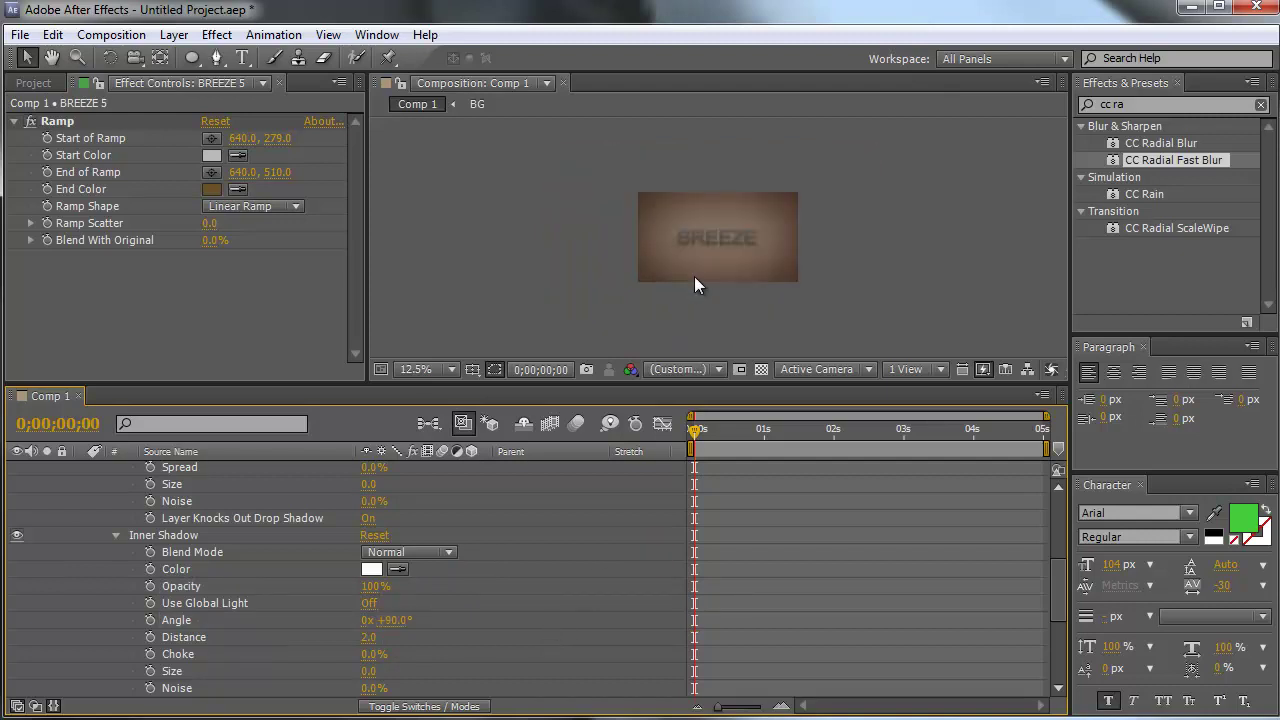
key("period")
left_click(466, 508)
scroll(248, 532, "up", 5)
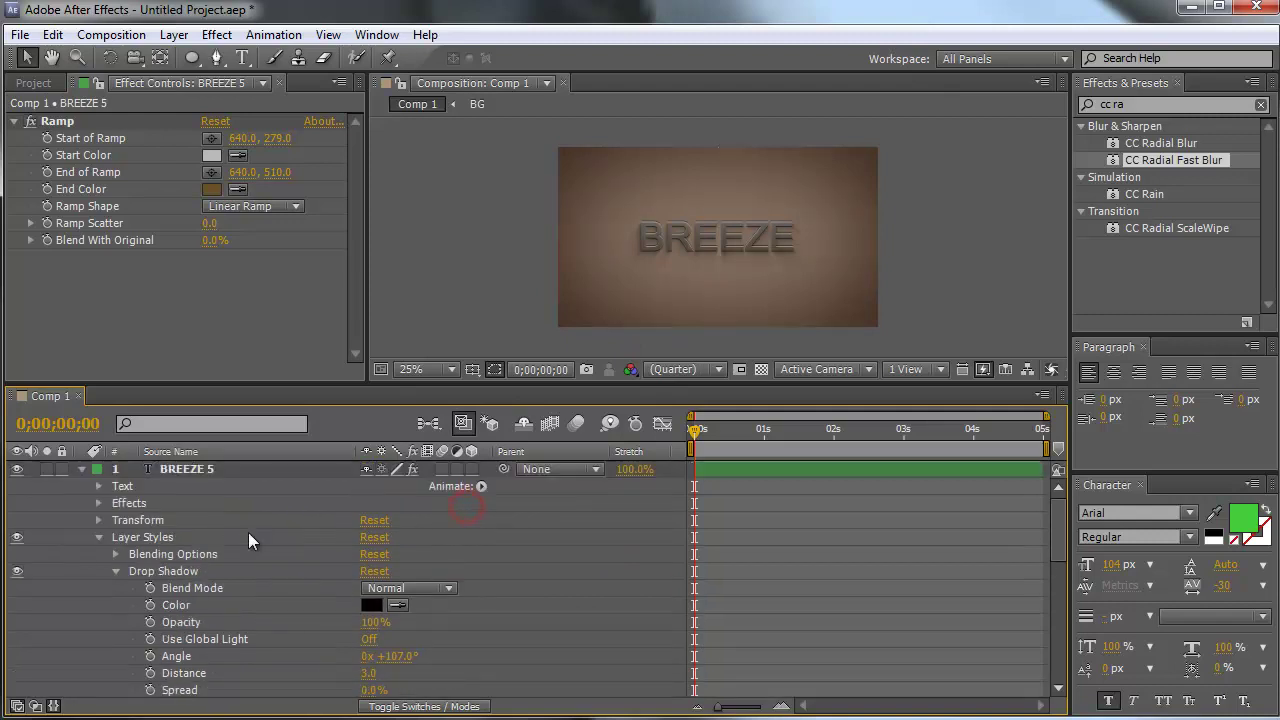
left_click(82, 469)
key("comma")
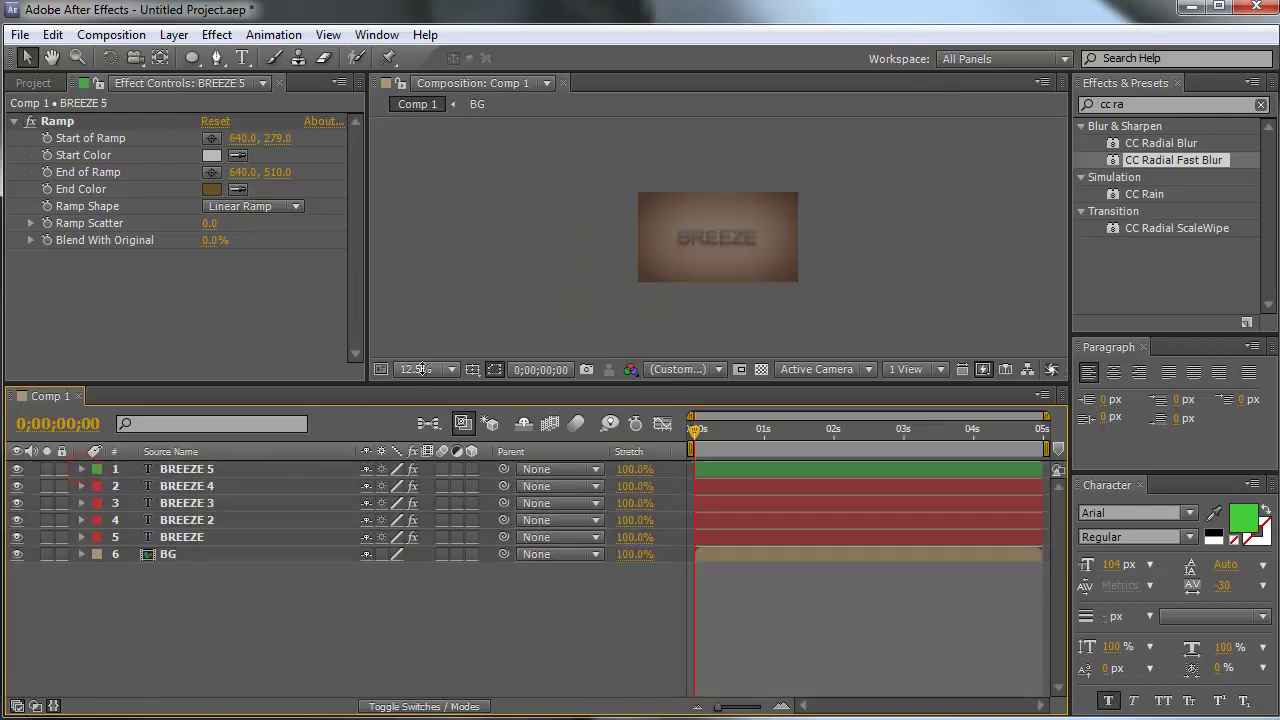
key("period")
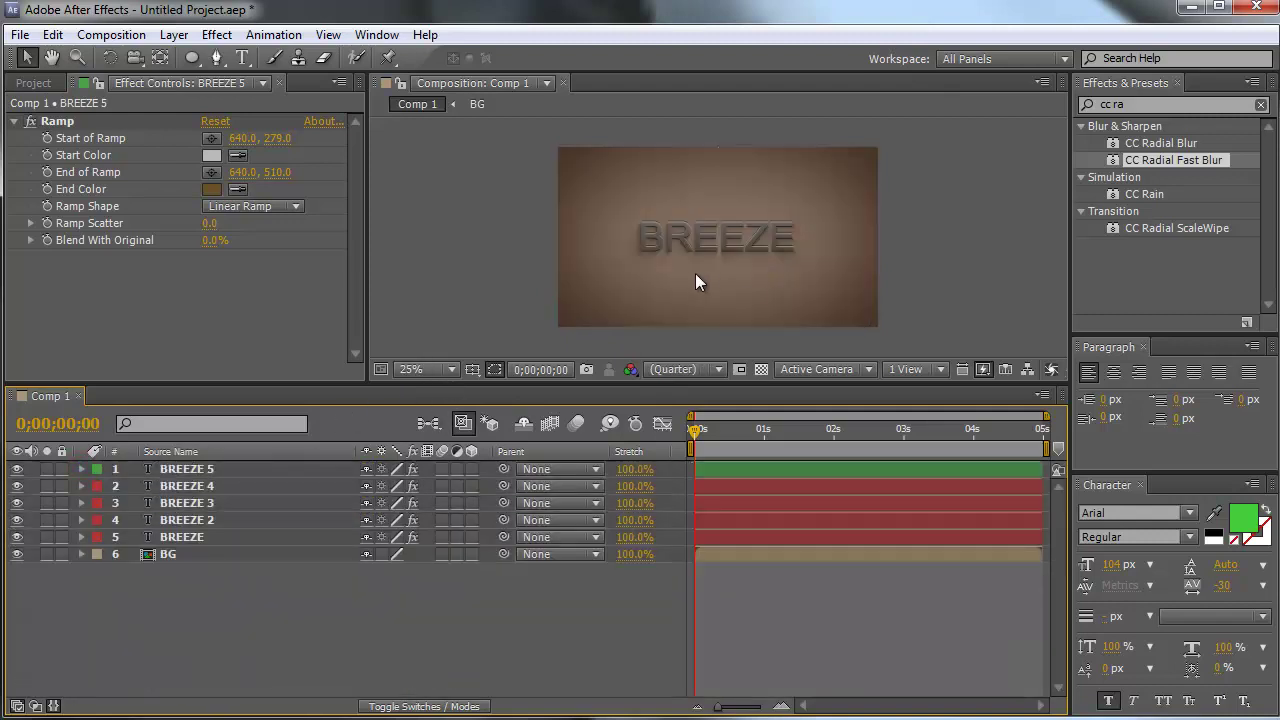
Create an adjustment layer above all other layers and name it CC
right_click(420, 585)
mouse_move(440, 598)
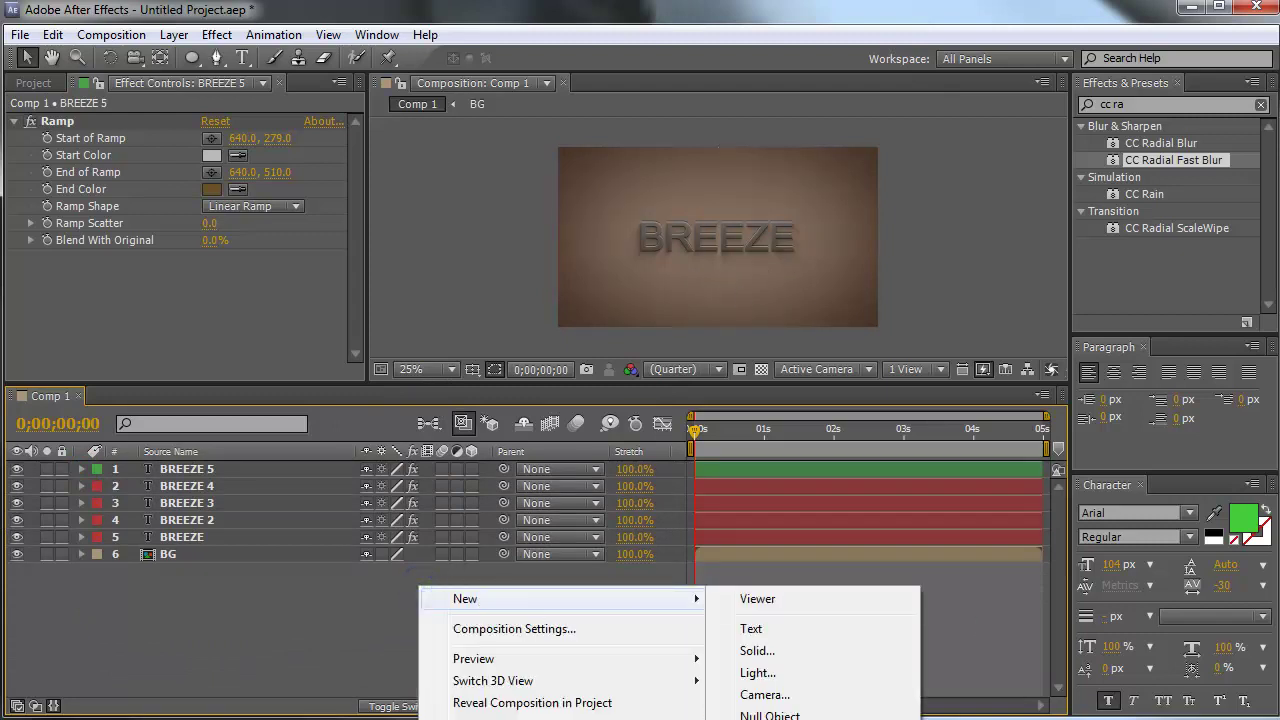
key("ctrl+alt+y")
key("Return")
type("C")
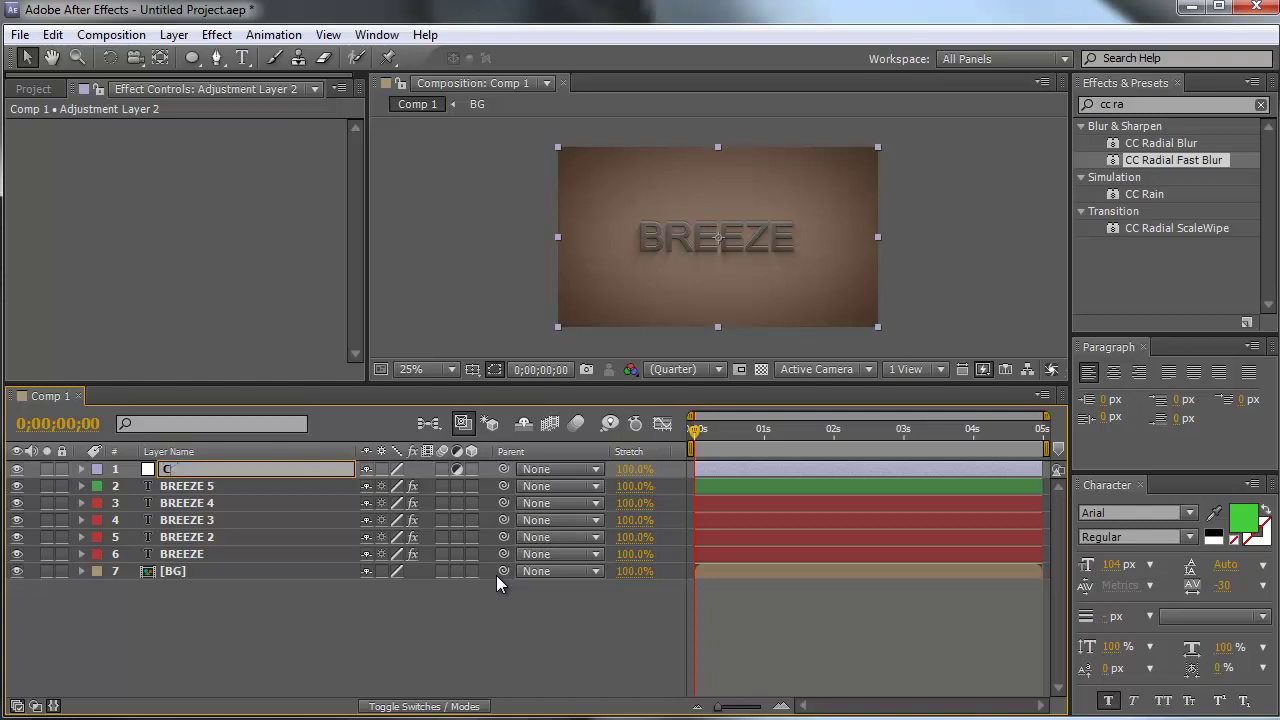
type("C")
key("Return")
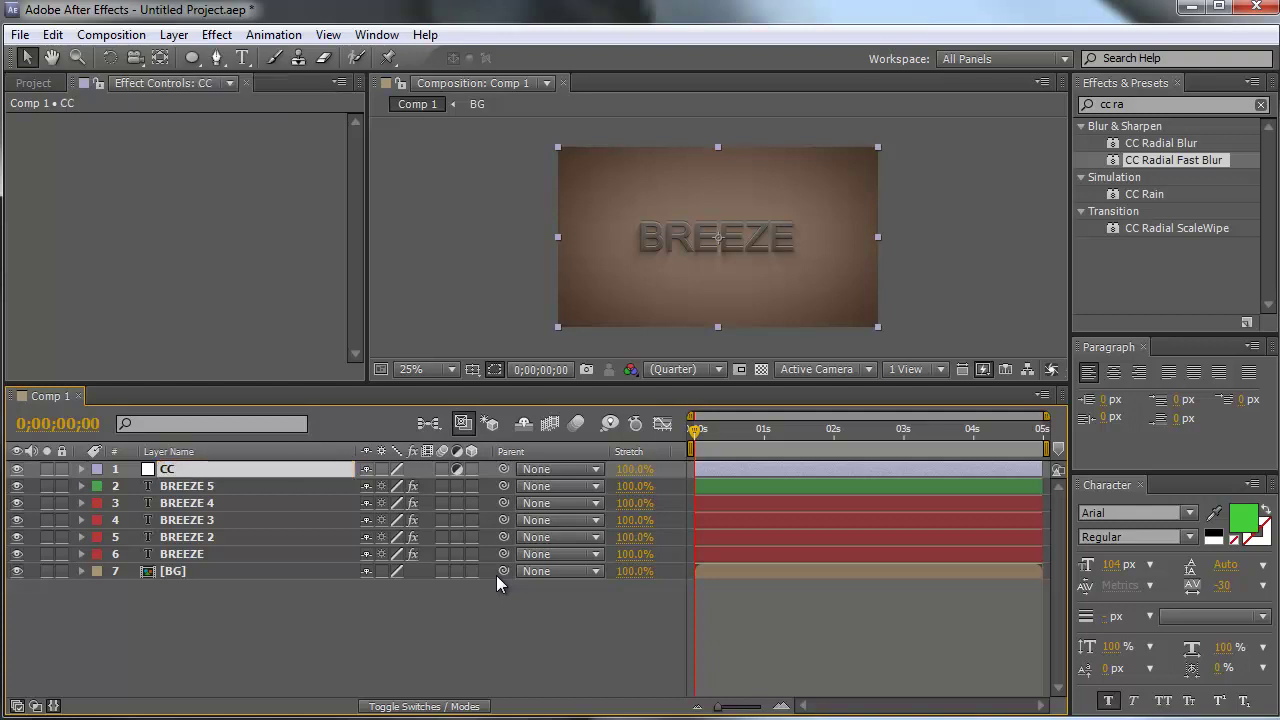
Apply the Curves color correction effect to the CC adjustment layer
right_click(188, 471)
mouse_move(300, 507)
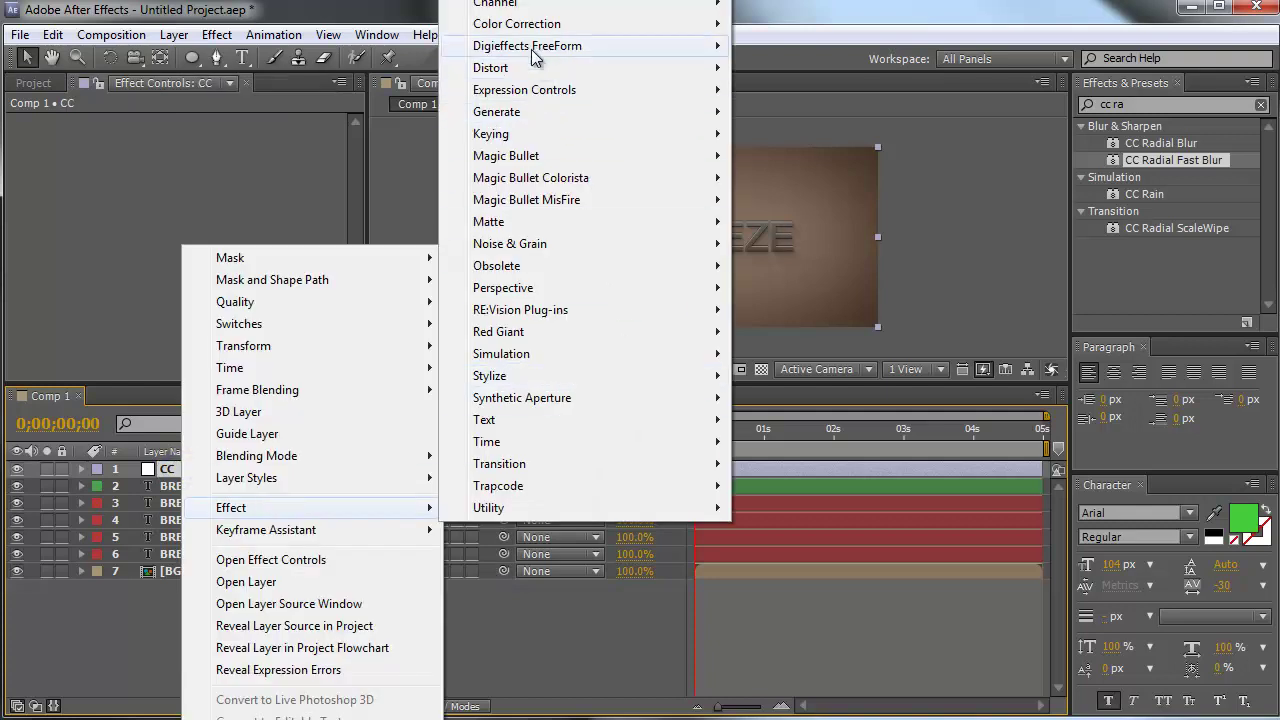
mouse_move(560, 23)
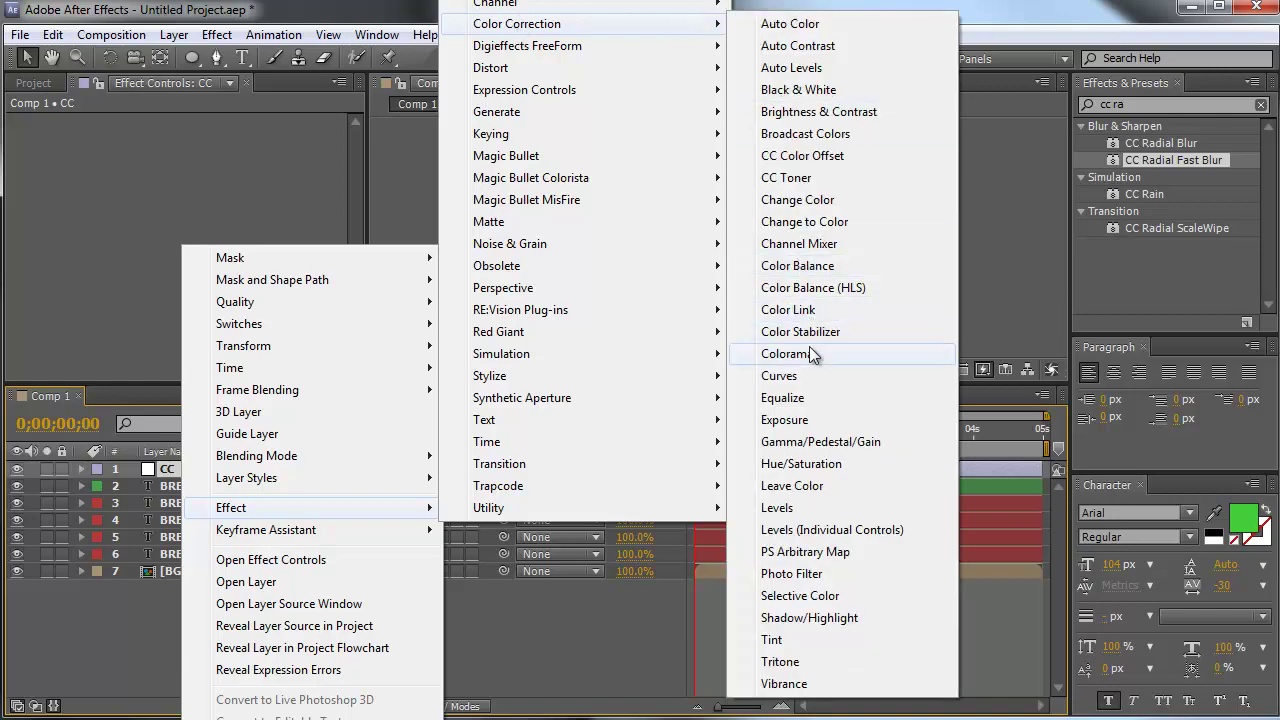
left_click(790, 376)
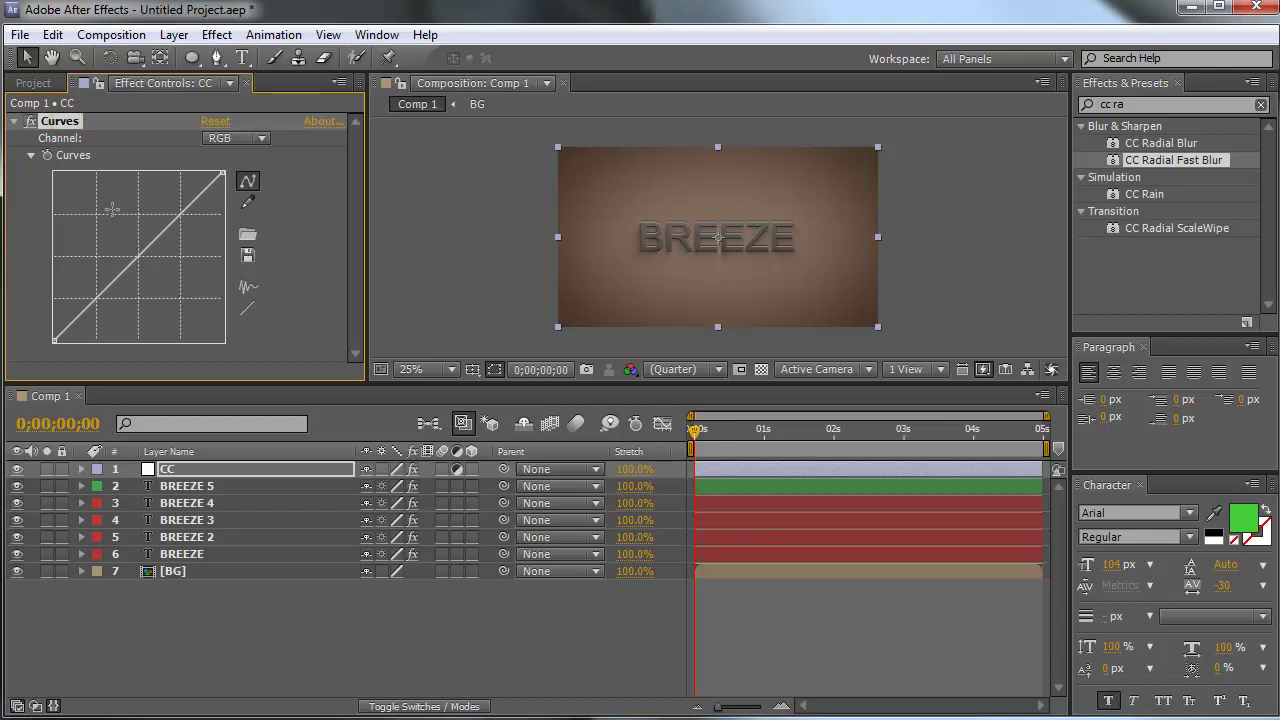
Shape the CC layer's RGB curve into an S by raising the midtones and pulling the deep shadows down, then deselect the layer
left_click_drag(151, 245, 140, 228)
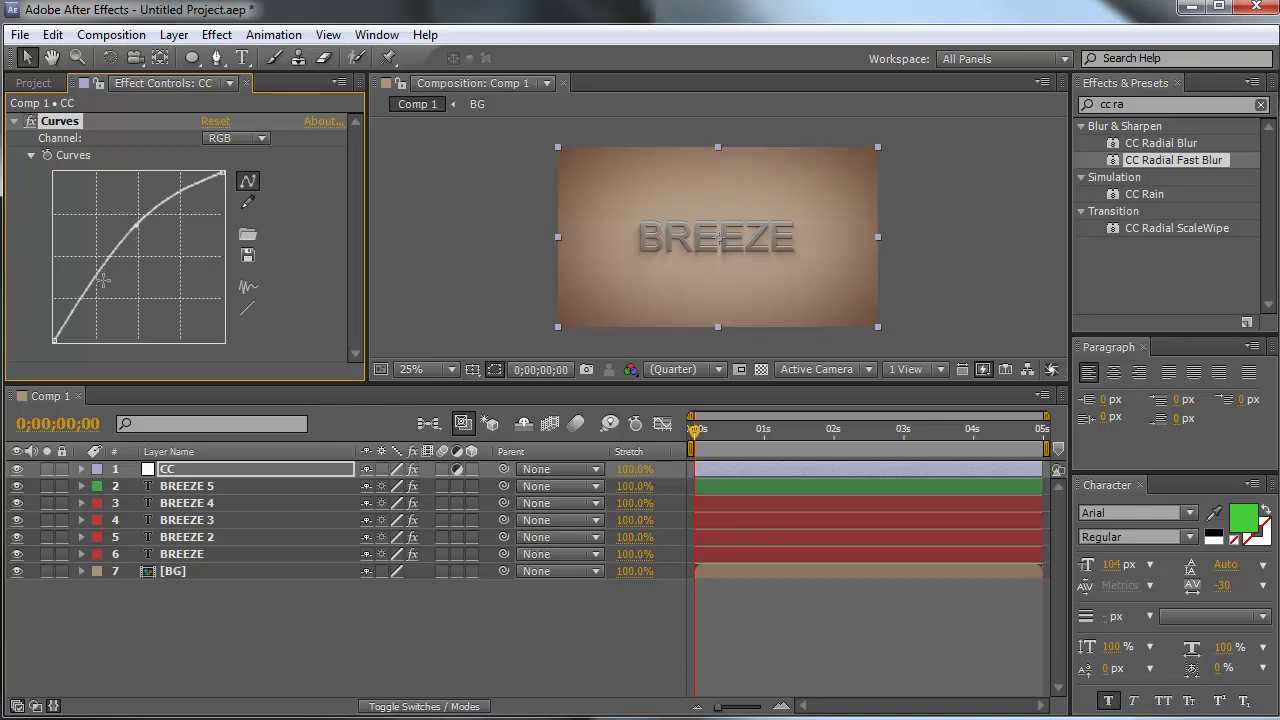
left_click_drag(98, 289, 77, 340)
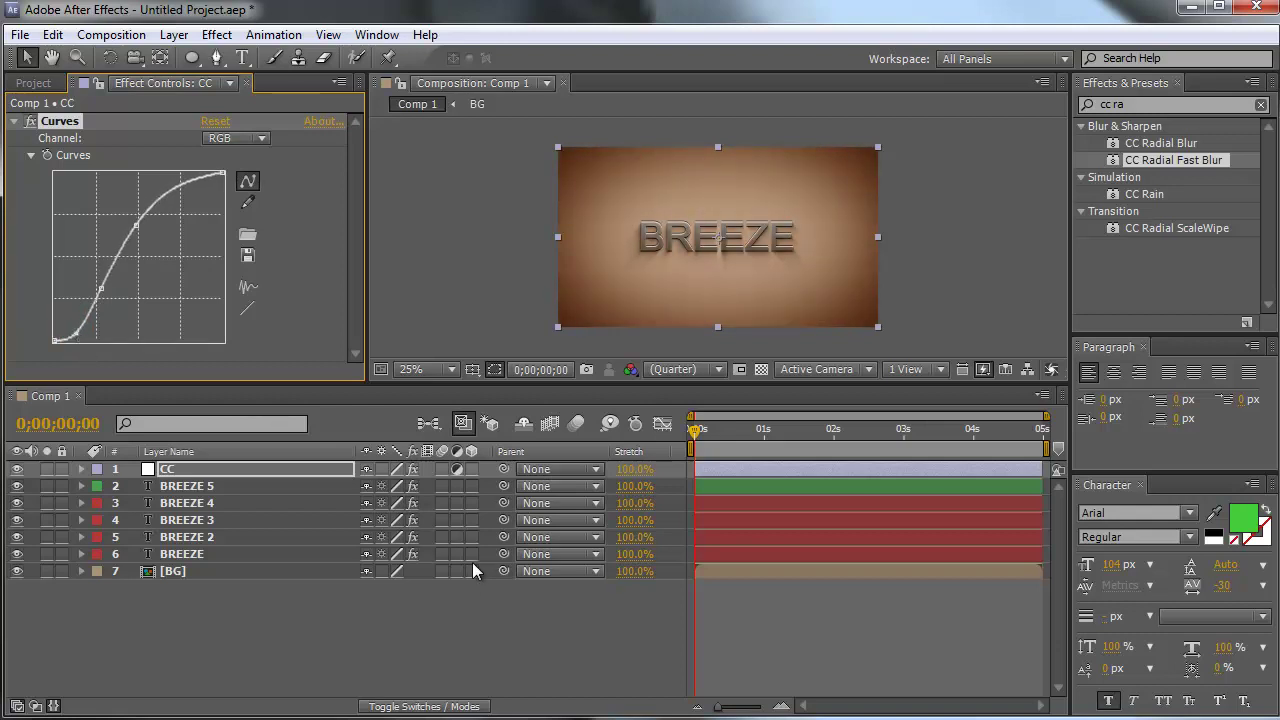
left_click(481, 636)
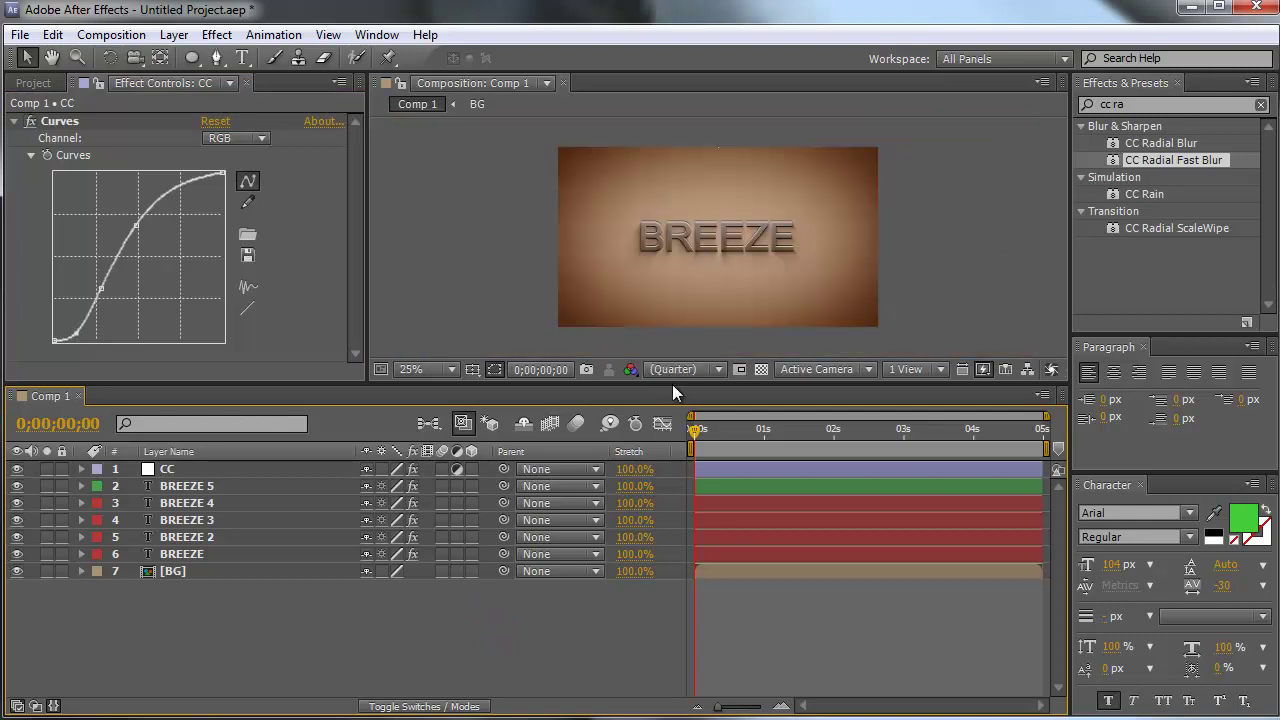
left_click_drag(672, 384, 672, 402)
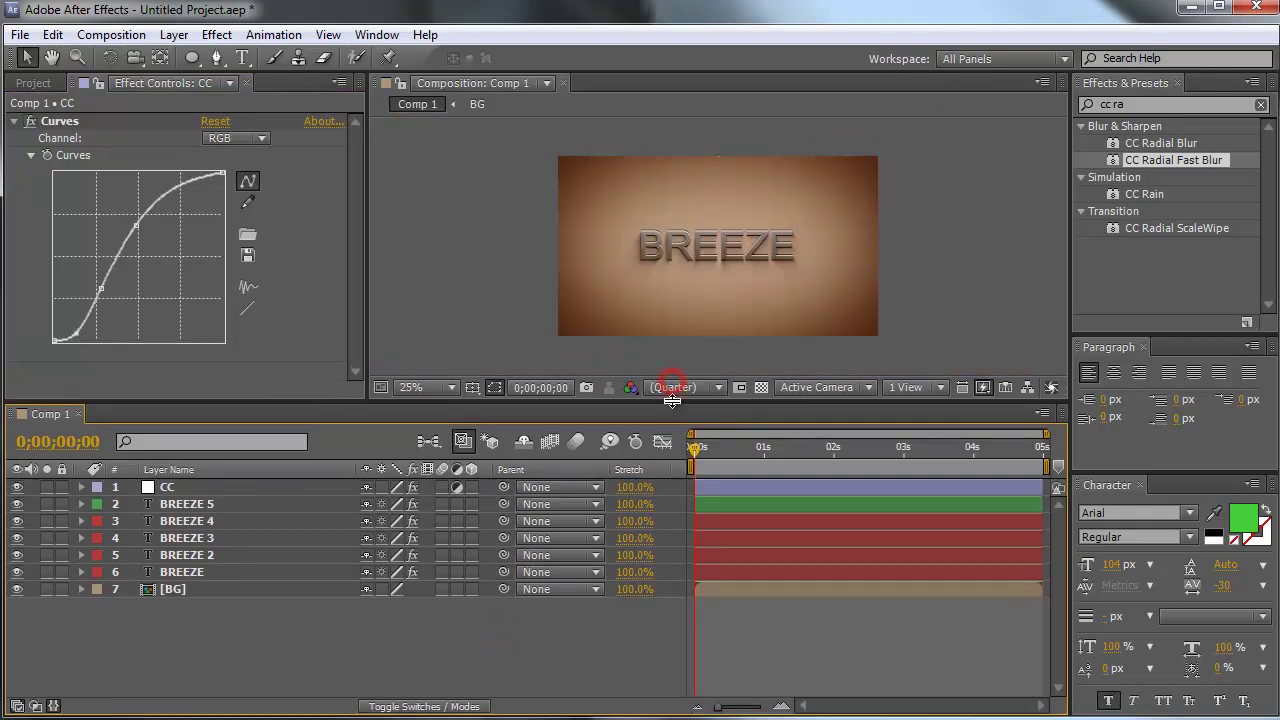
left_click(197, 568)
left_click(181, 505, "shift")
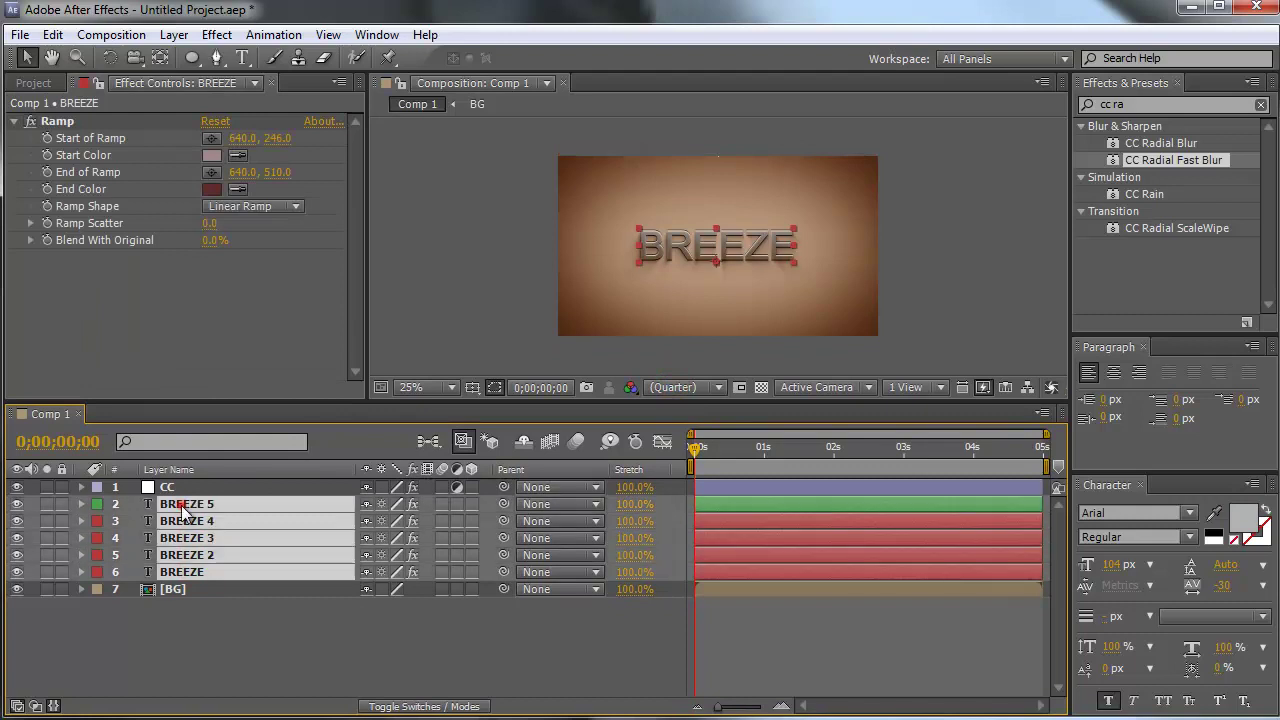
left_click(188, 487)
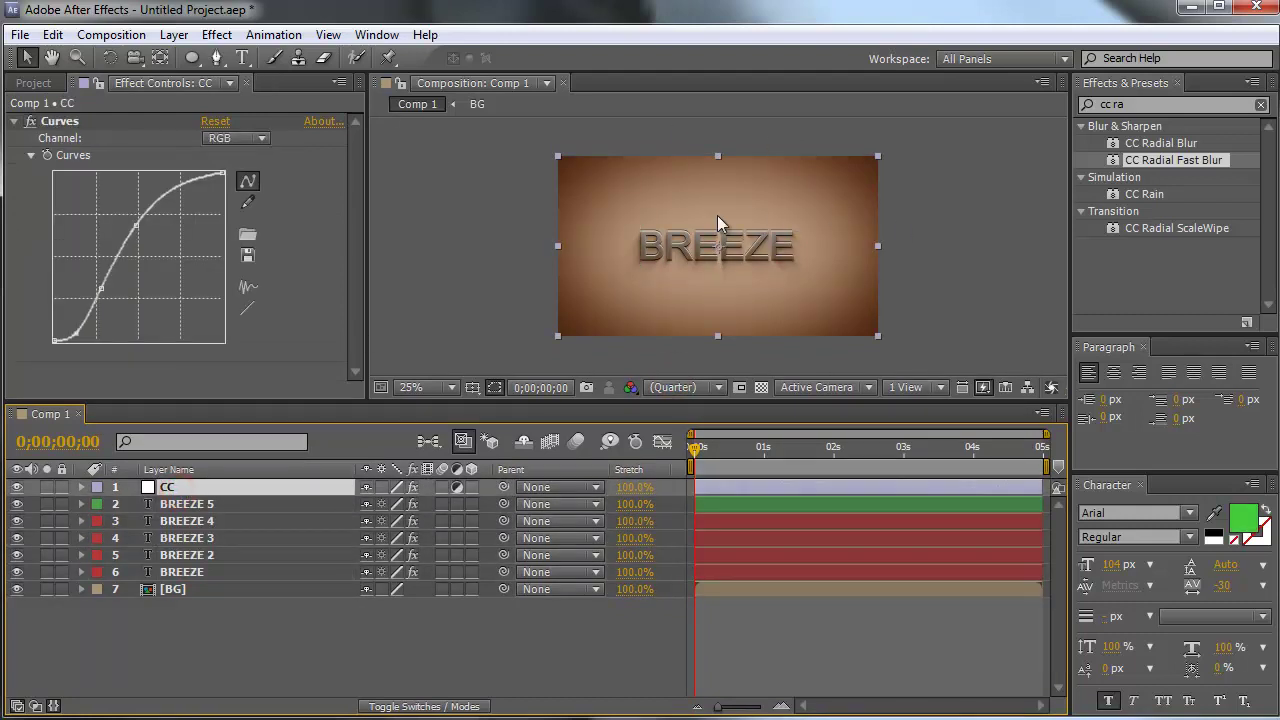
left_click(355, 657)
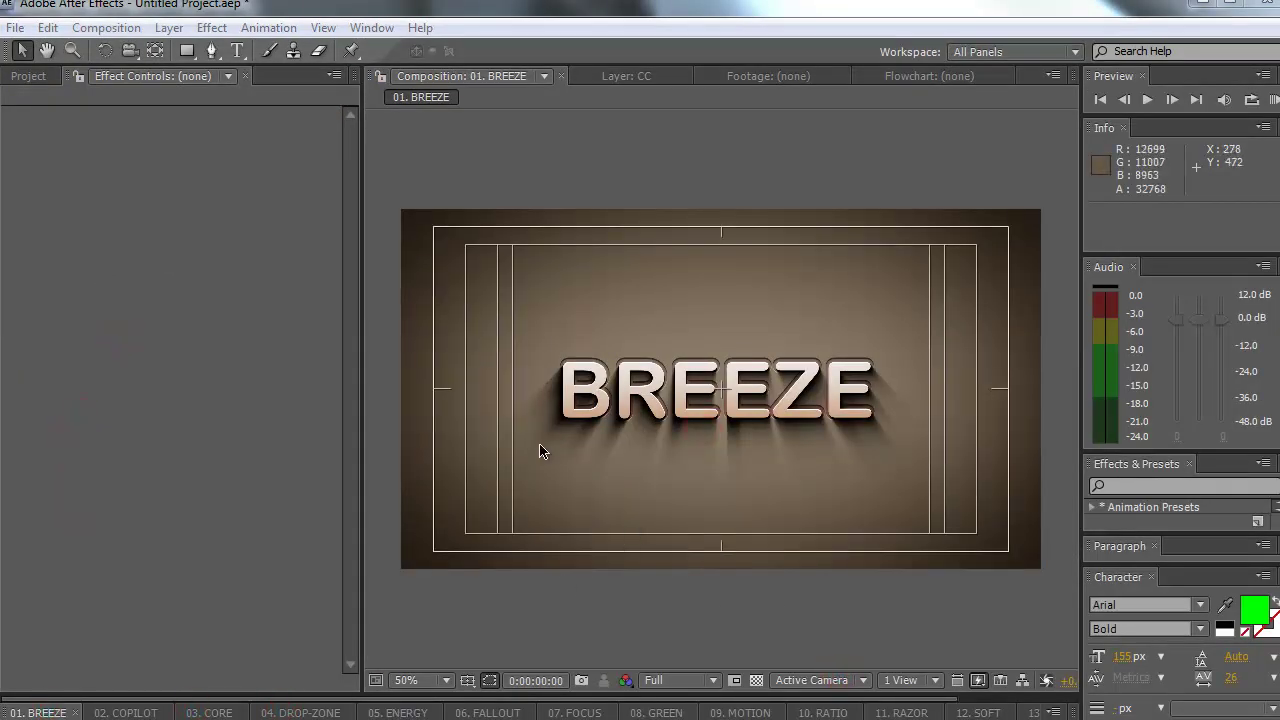
Turn off the Title/Action Safe guides in the 01. BREEZE composition
left_click(467, 680)
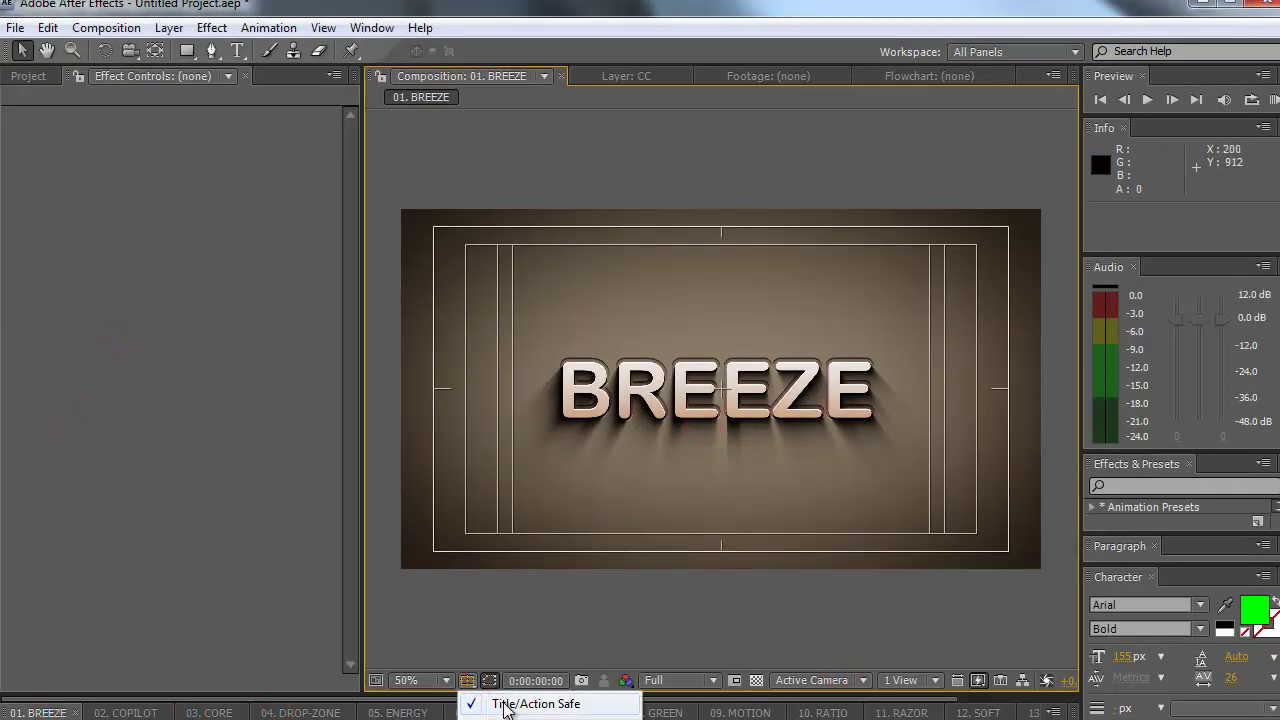
left_click(530, 704)
Look through the other sample title compositions, from 02. COPILOT to 12. SOFT, to compare their text styles and backgrounds
left_click(127, 713)
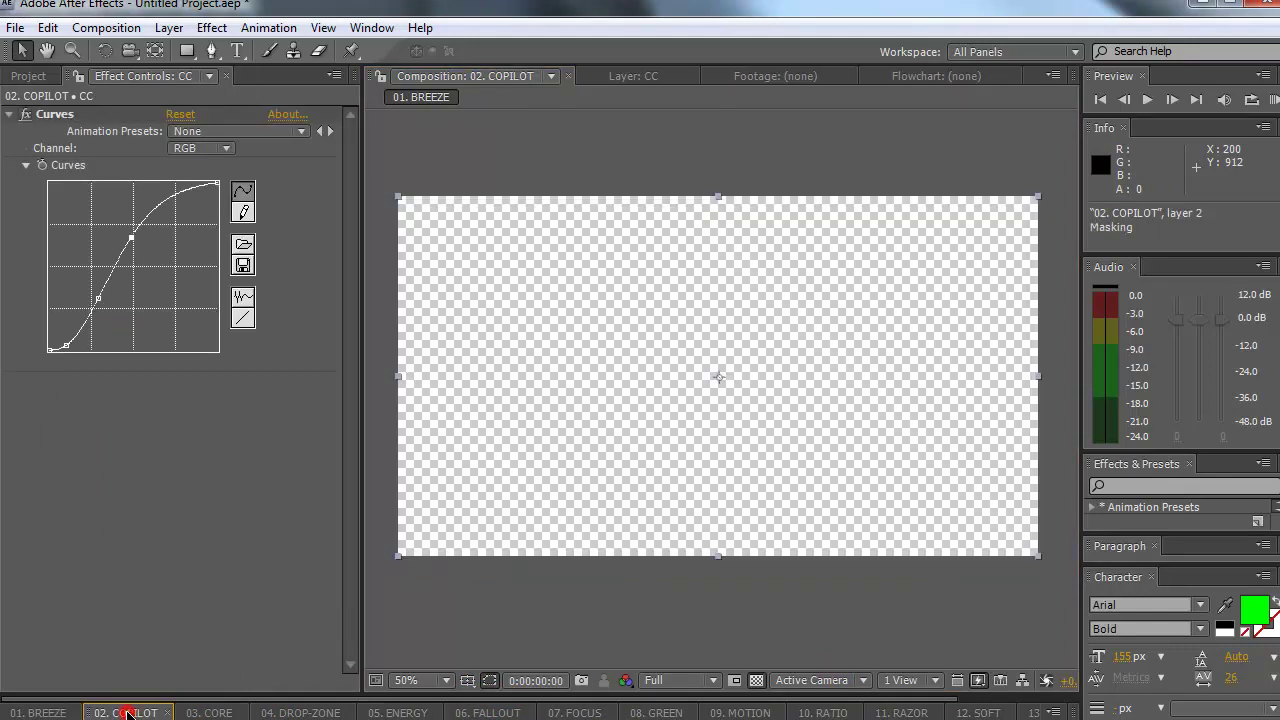
left_click(205, 713)
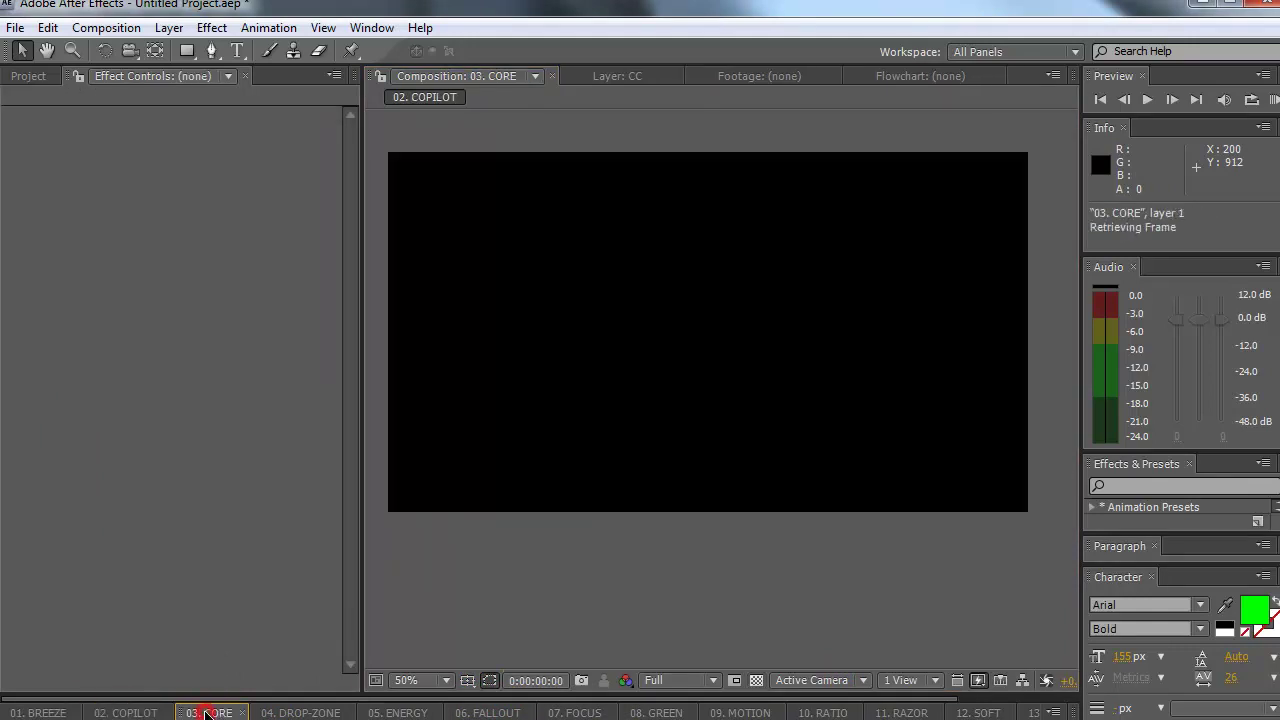
left_click(289, 713)
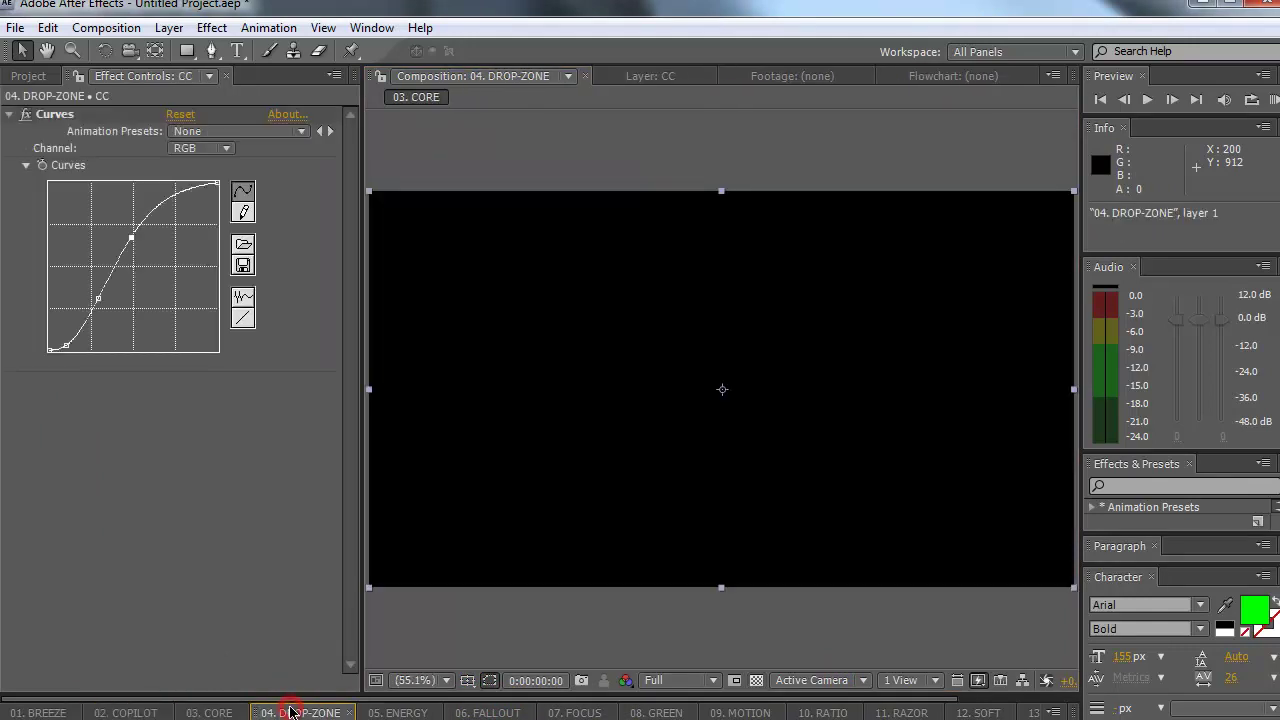
left_click(399, 712)
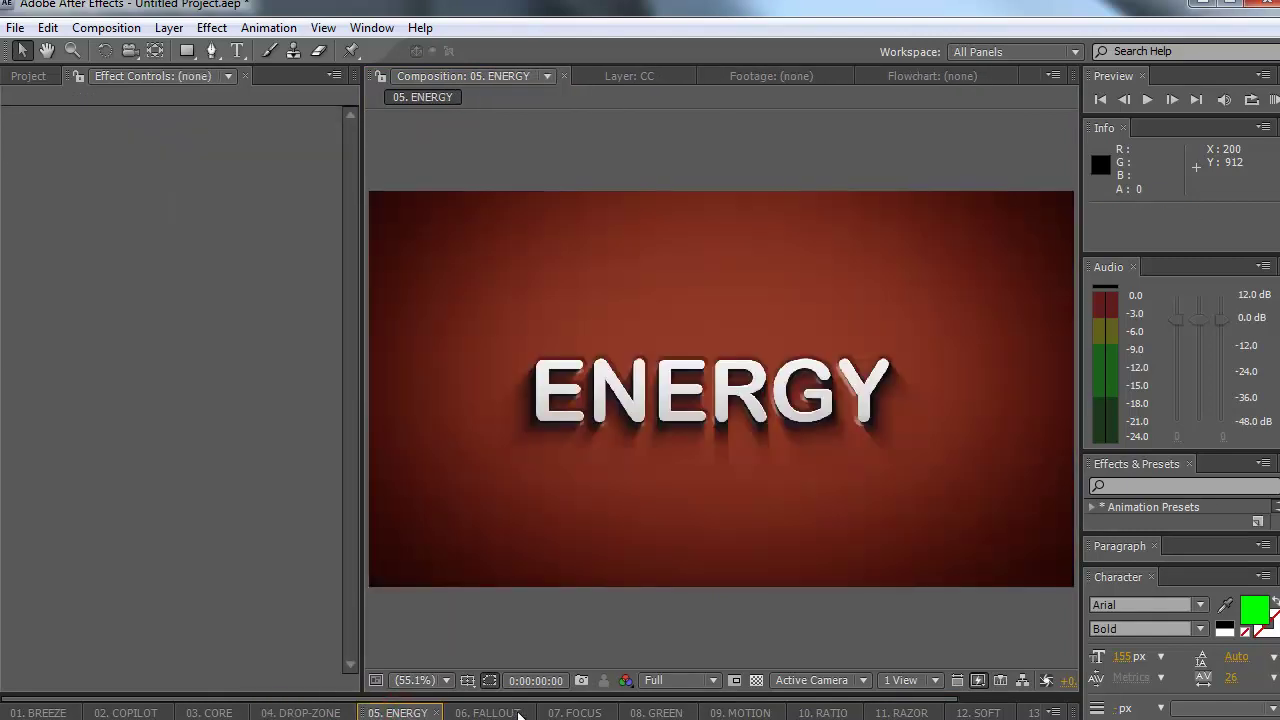
left_click(575, 713)
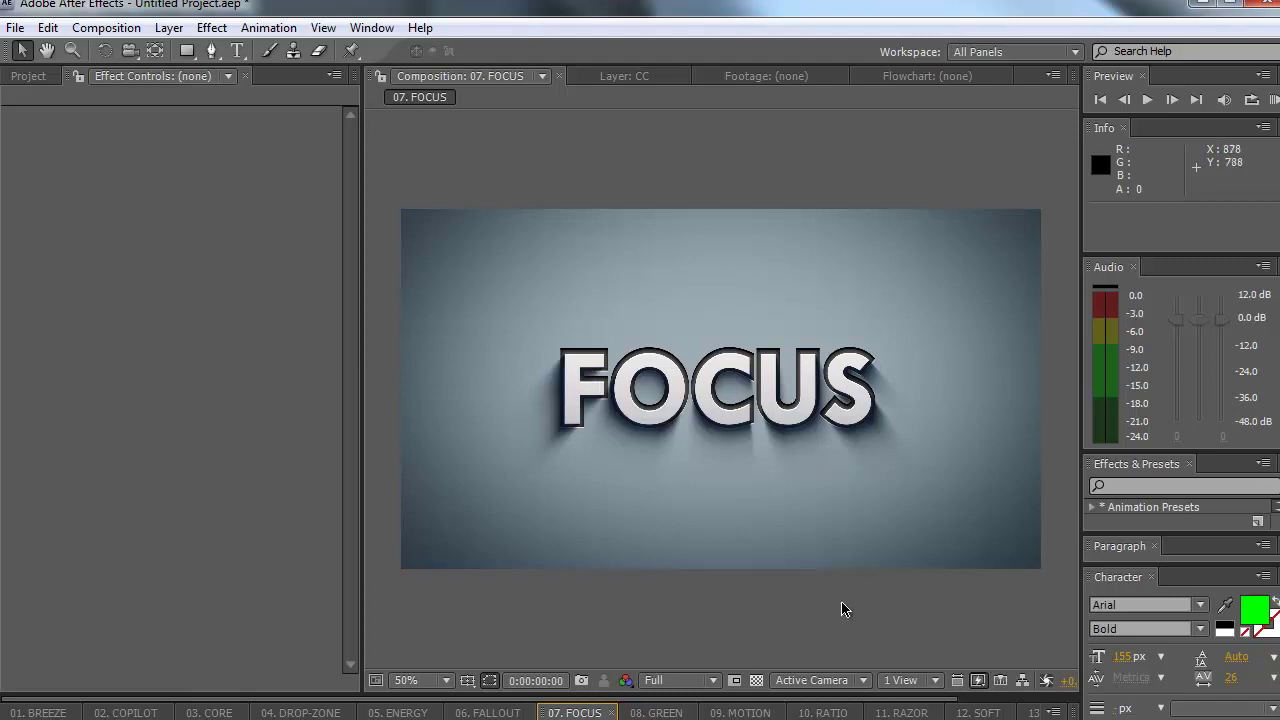
left_click(676, 713)
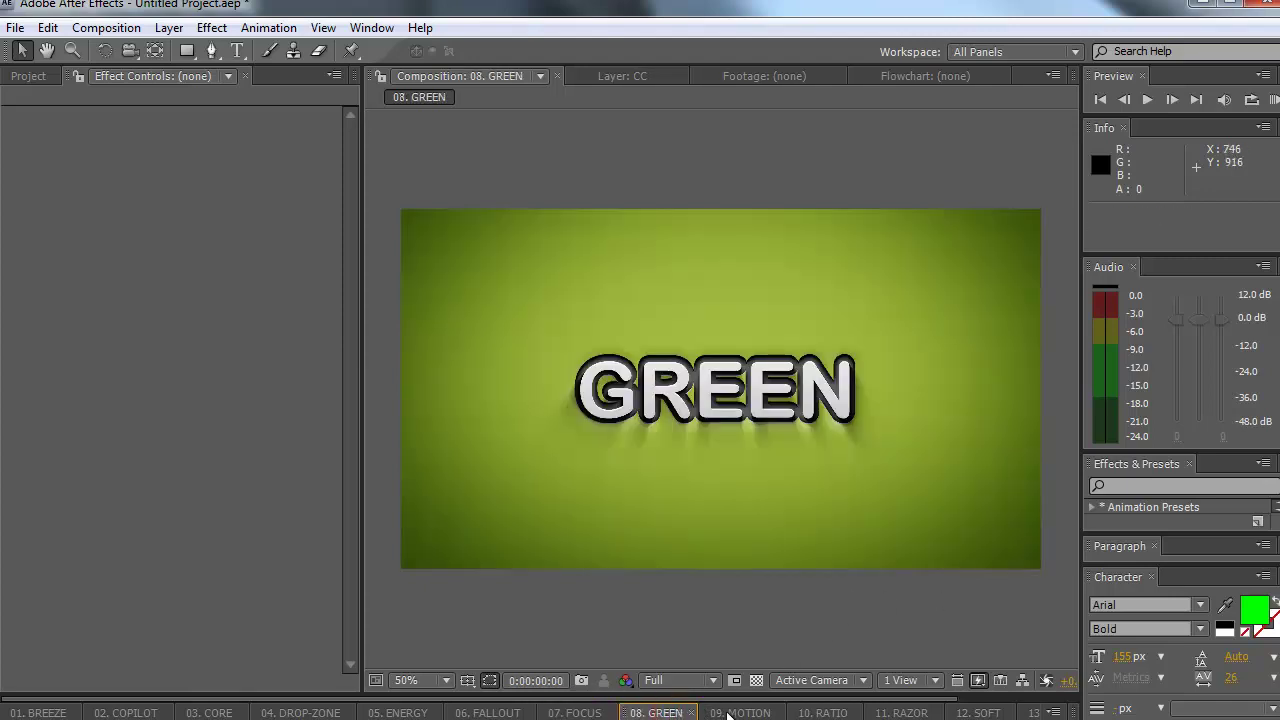
left_click(732, 713)
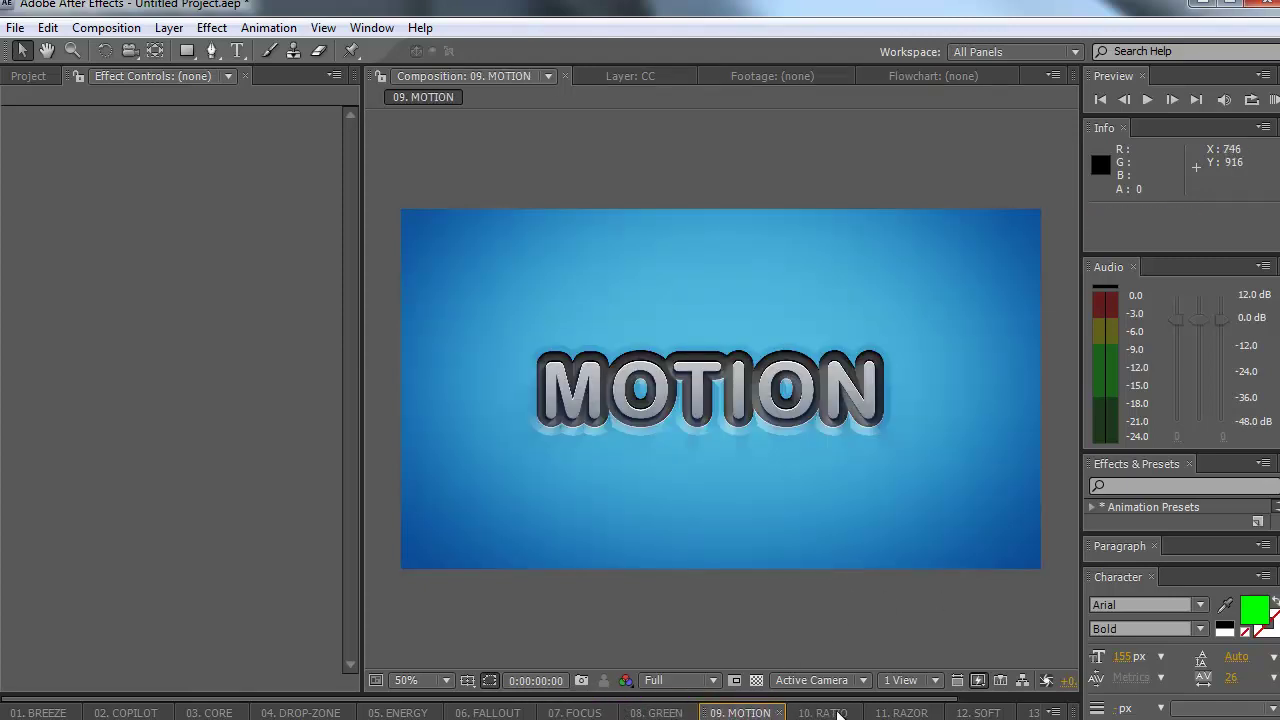
left_click(830, 713)
left_click(903, 713)
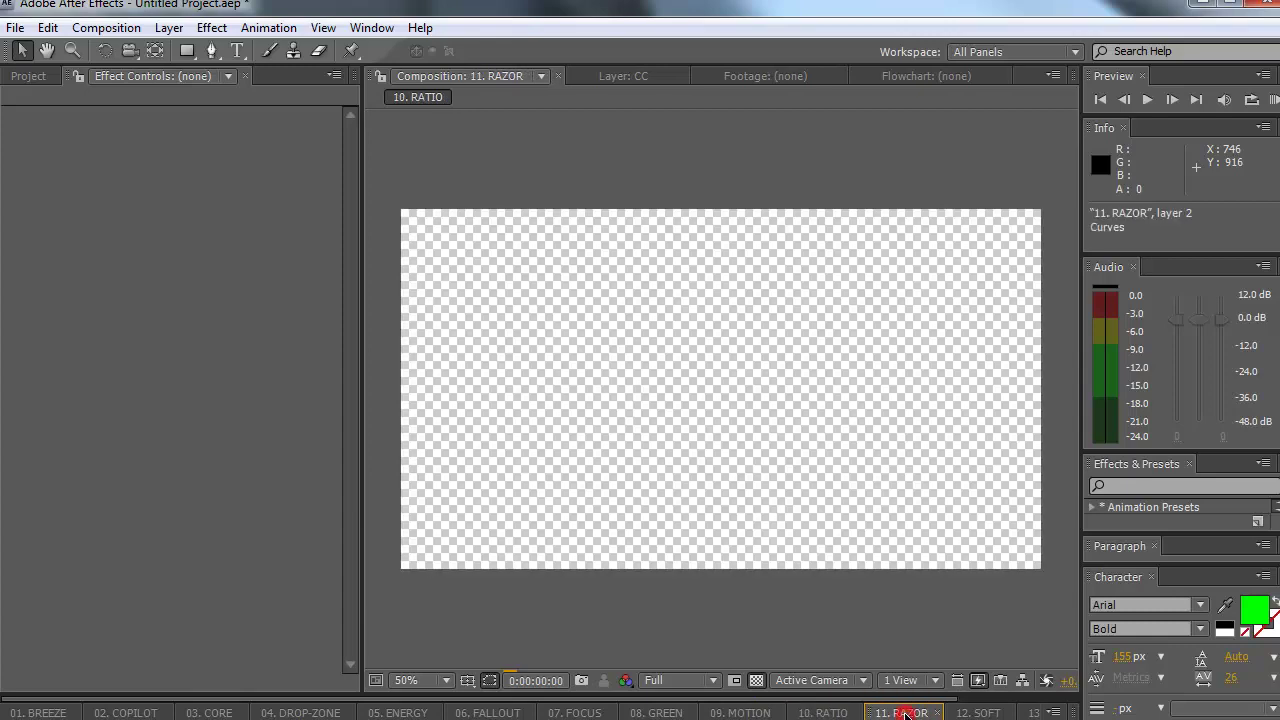
left_click(968, 713)
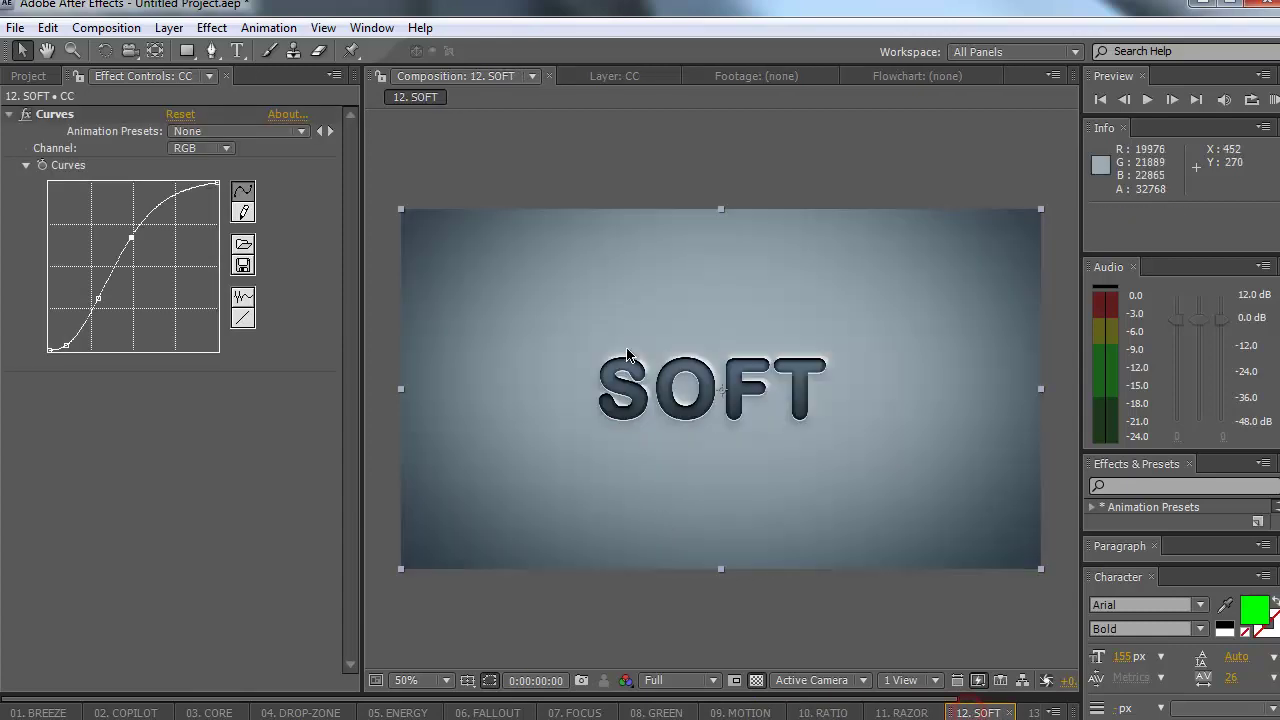